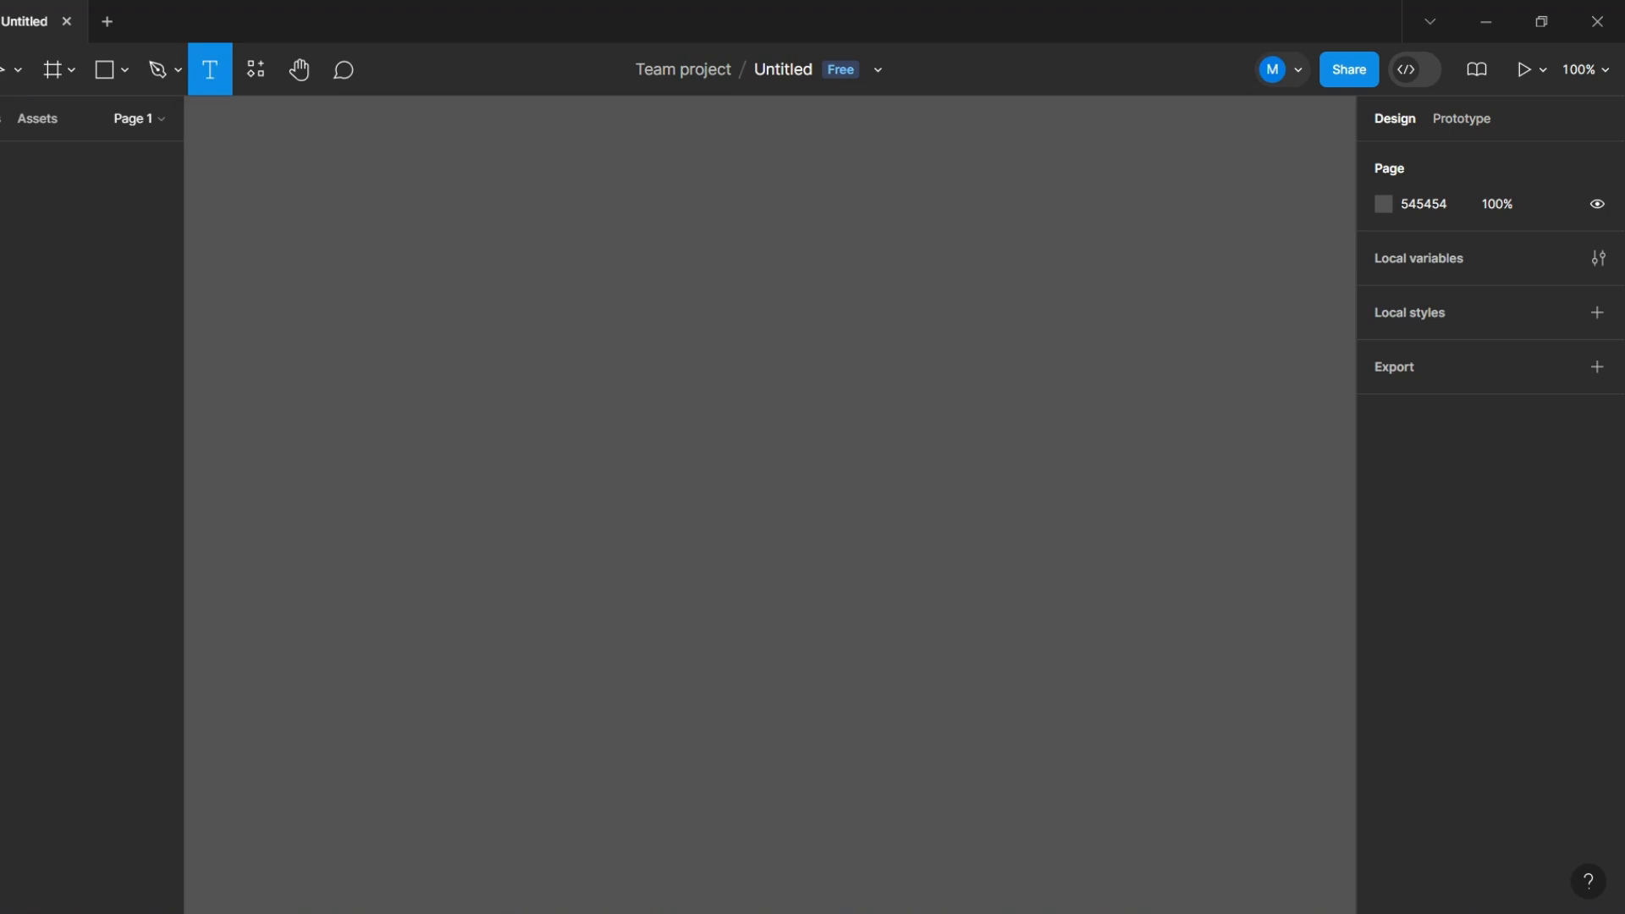
Step: Add a text layer reading "Button" on the canvas
click(555, 433)
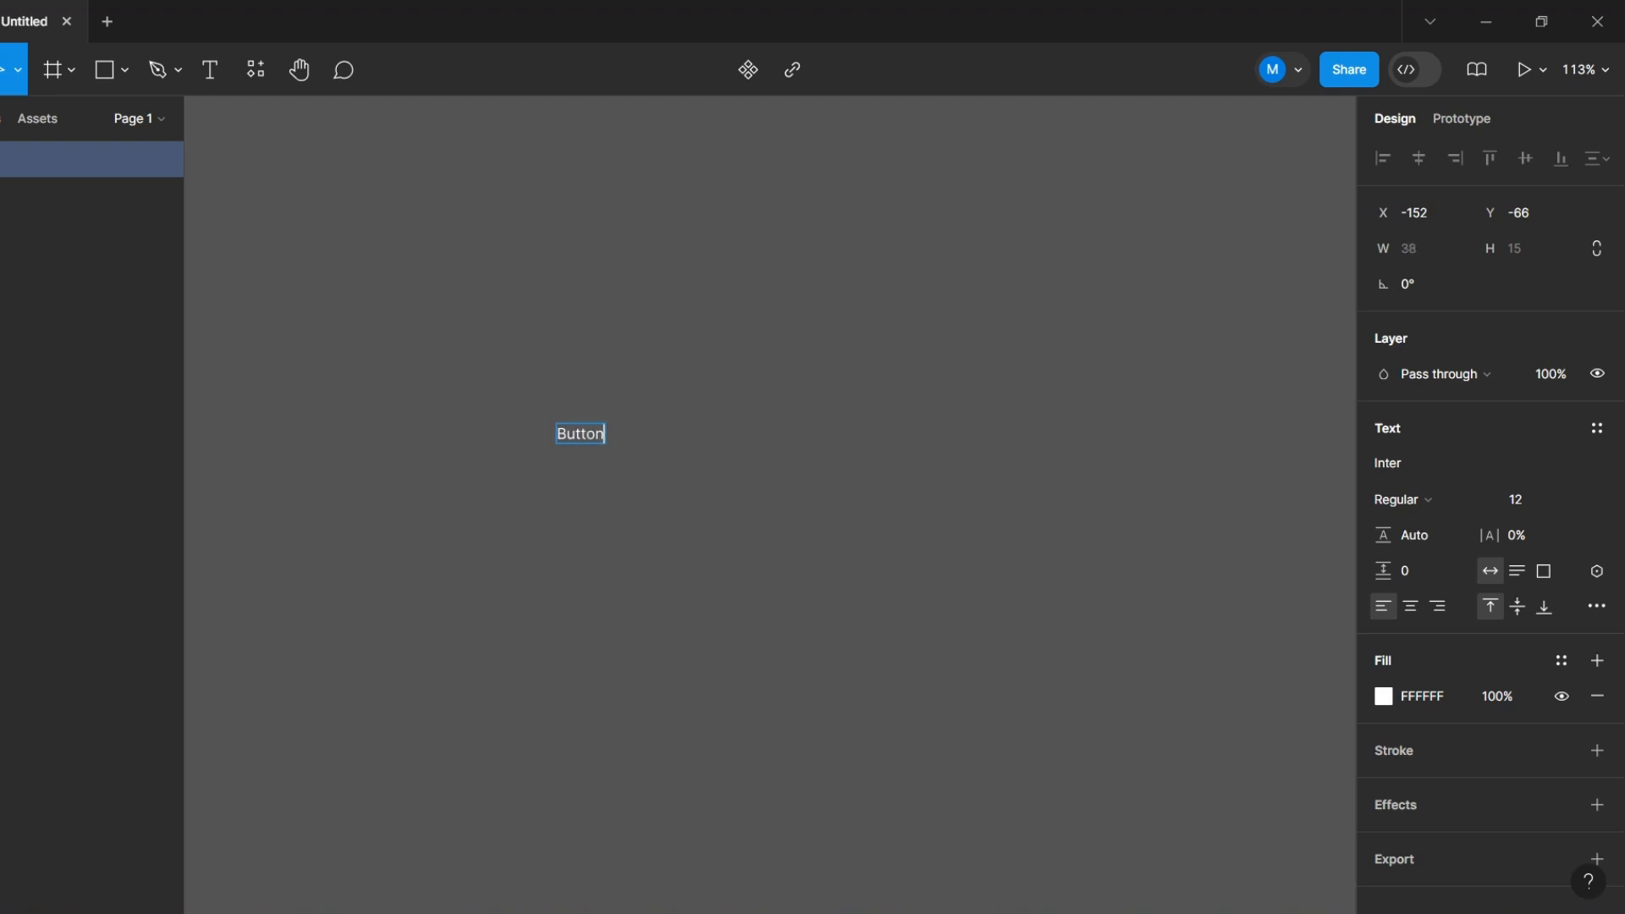
scroll(545, 429, up, 5)
key(Escape)
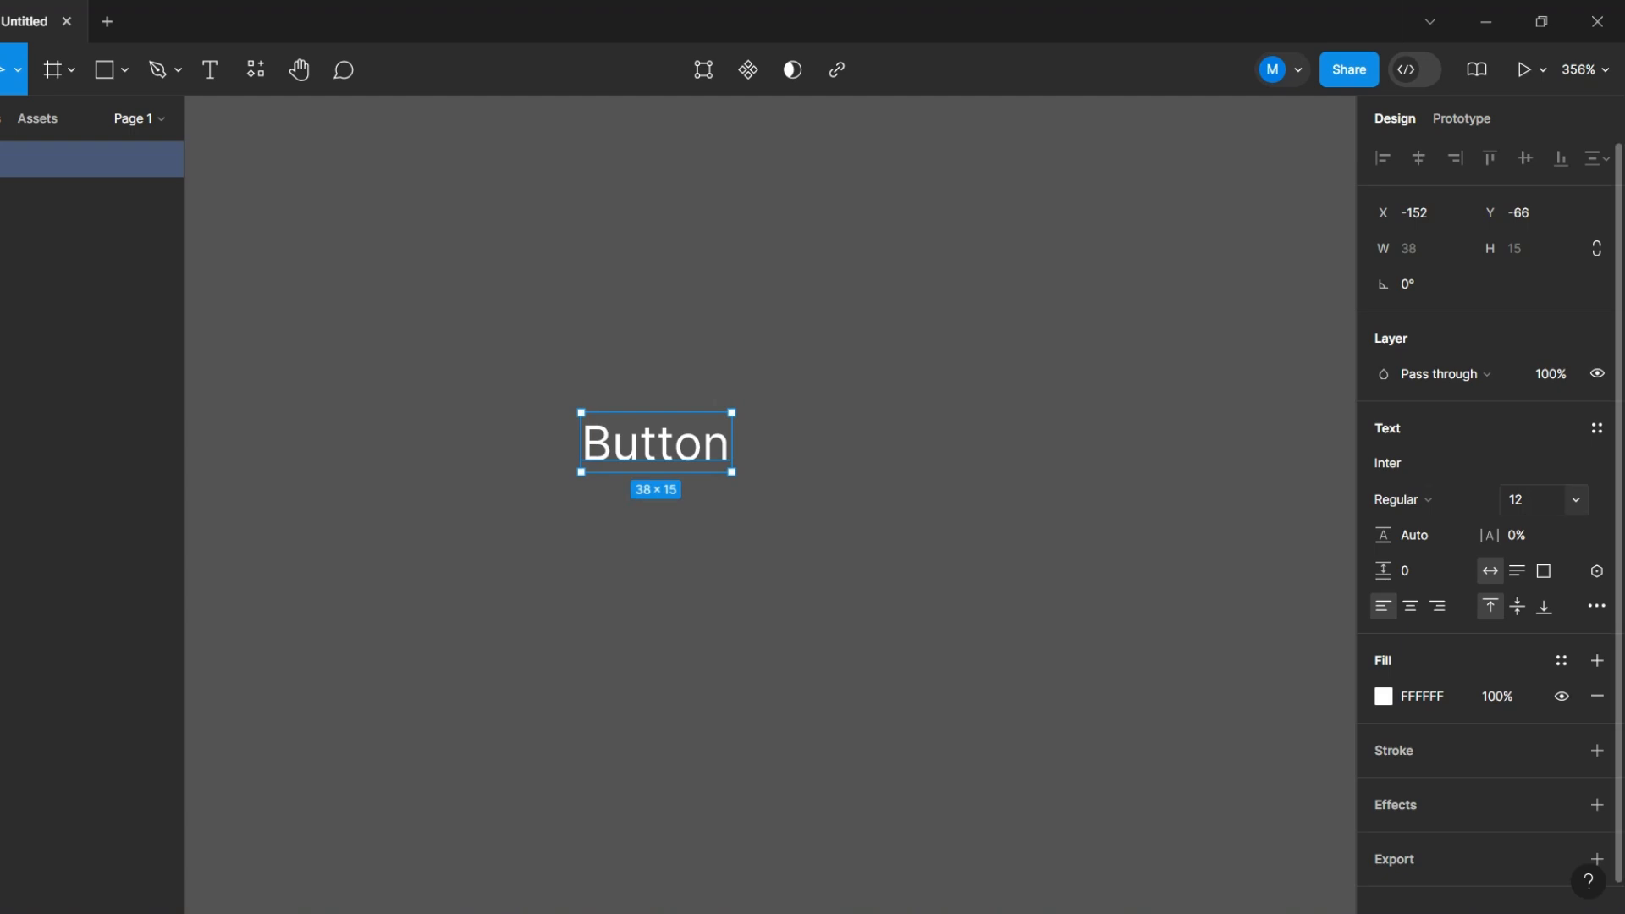
Step: Set the font size of the "Button" text to 20
click(1576, 500)
key(Down)
key(Down)
key(Down)
key(Down)
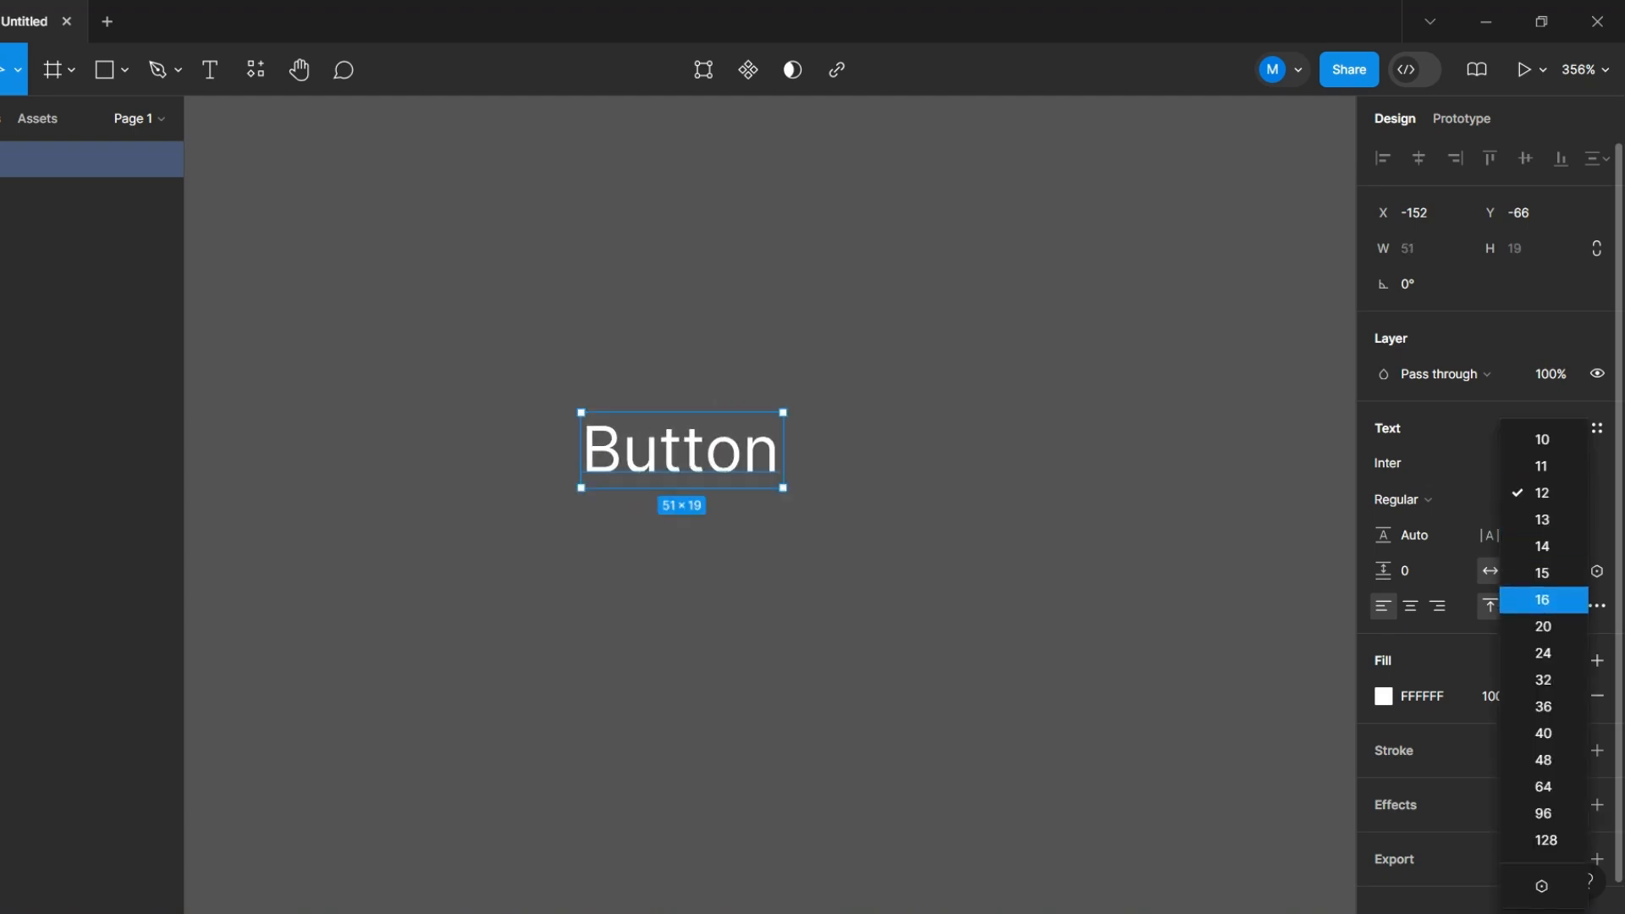
key(Return)
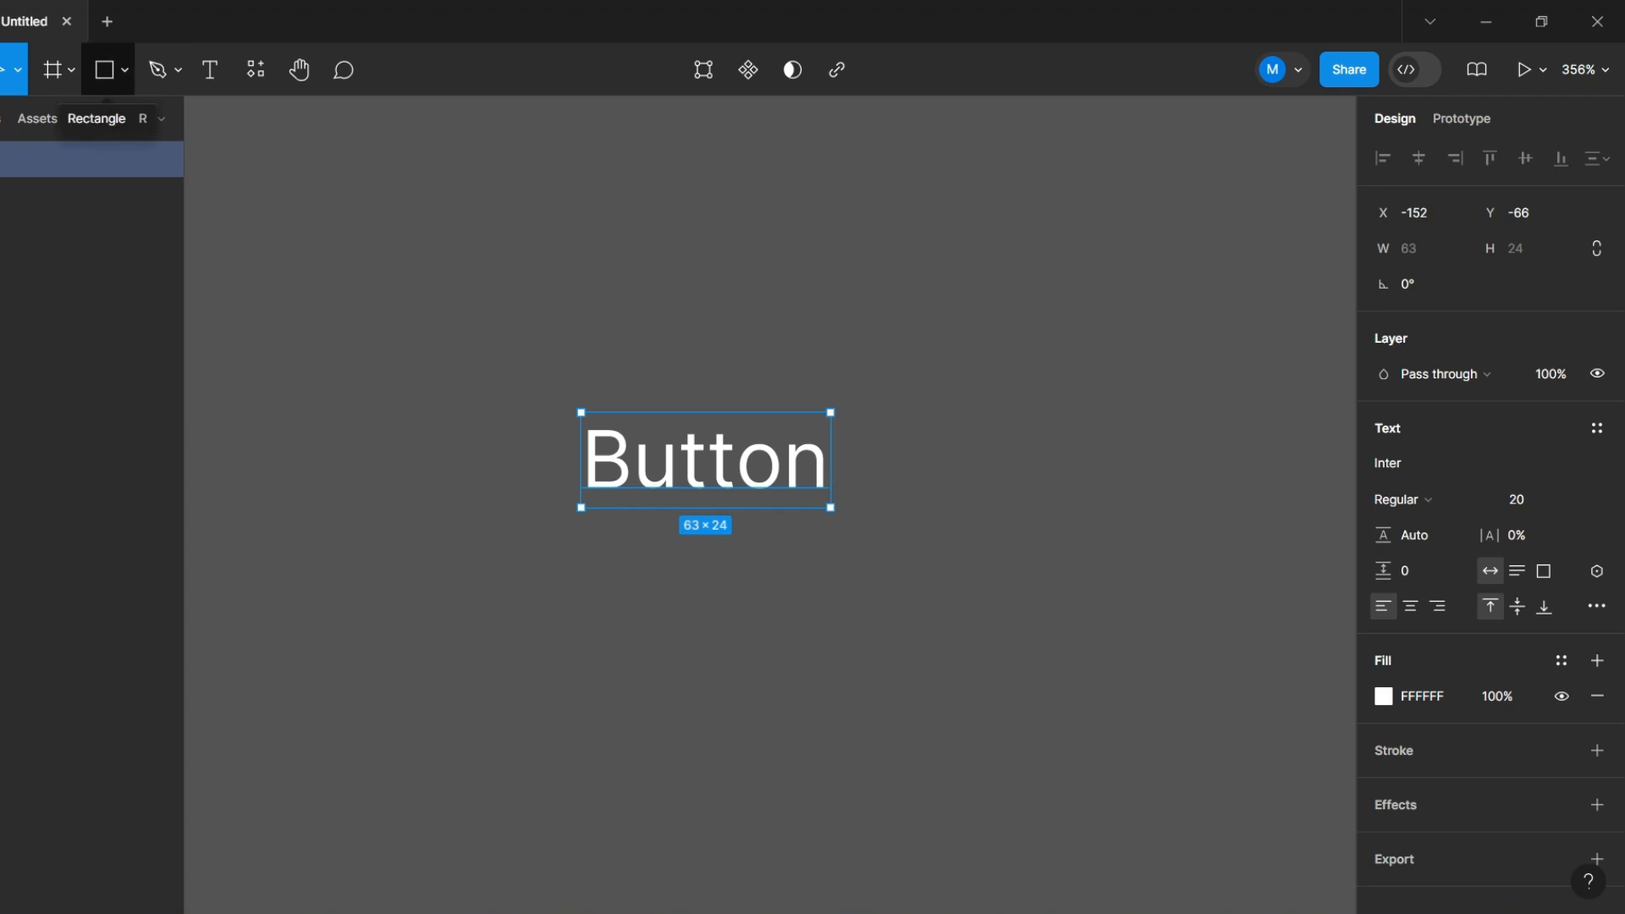
right_click(672, 444)
click(664, 444)
right_click(672, 444)
click(664, 444)
right_click(671, 444)
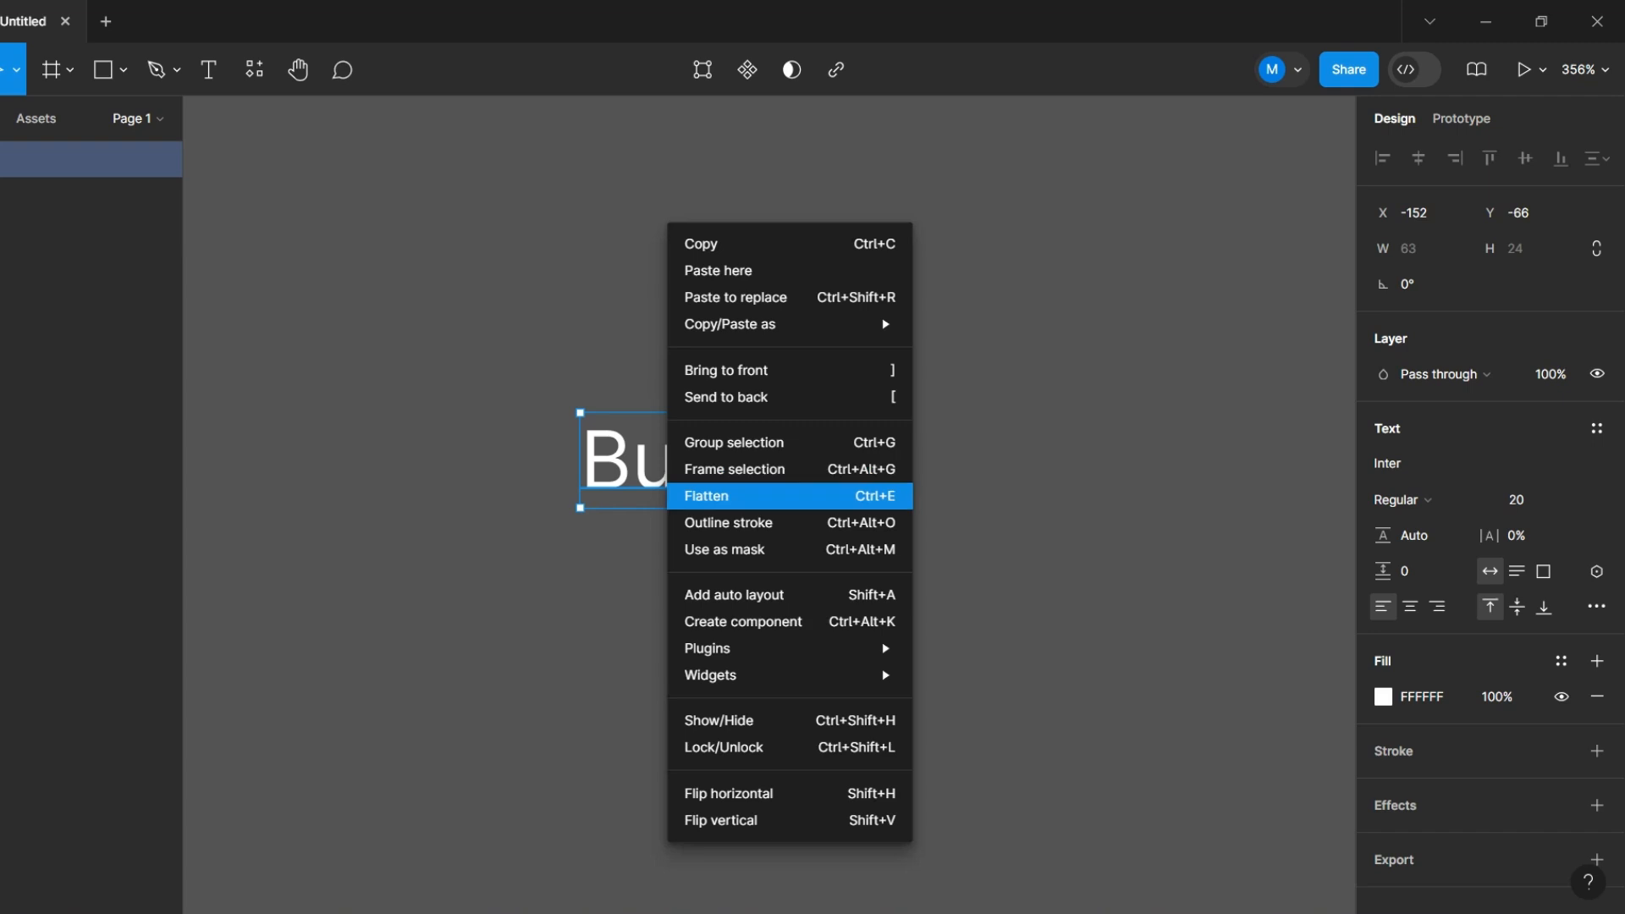
key(Escape)
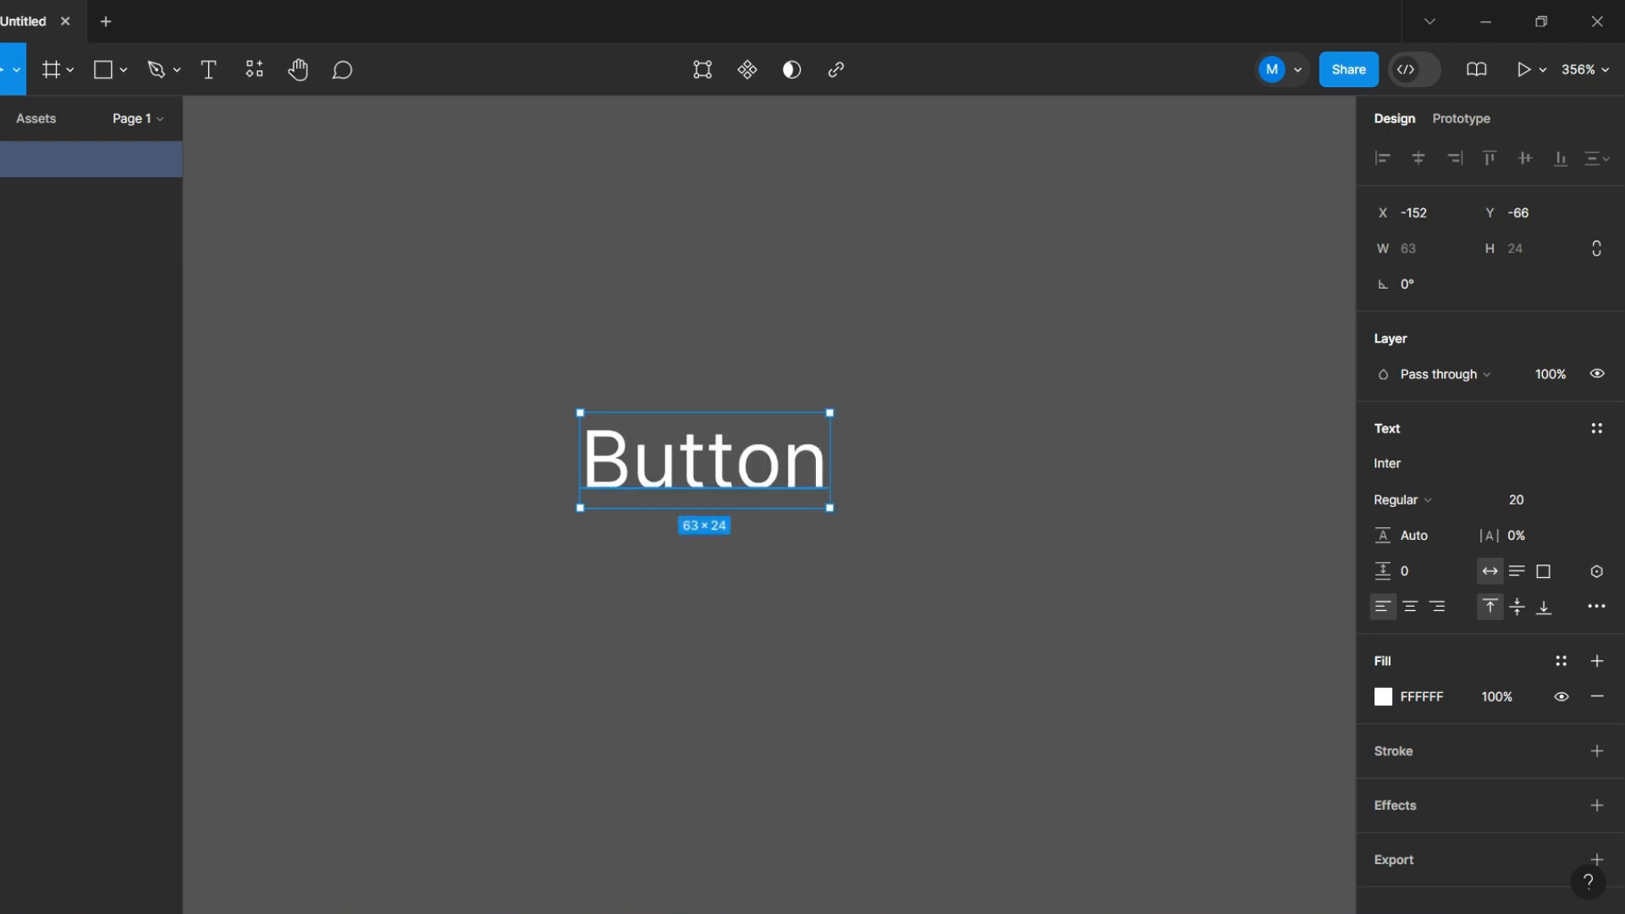
Step: Wrap the text in an auto layout frame and name the frame "Button"
key(shift+a)
key(Escape)
double_click(563, 357)
text(Button)
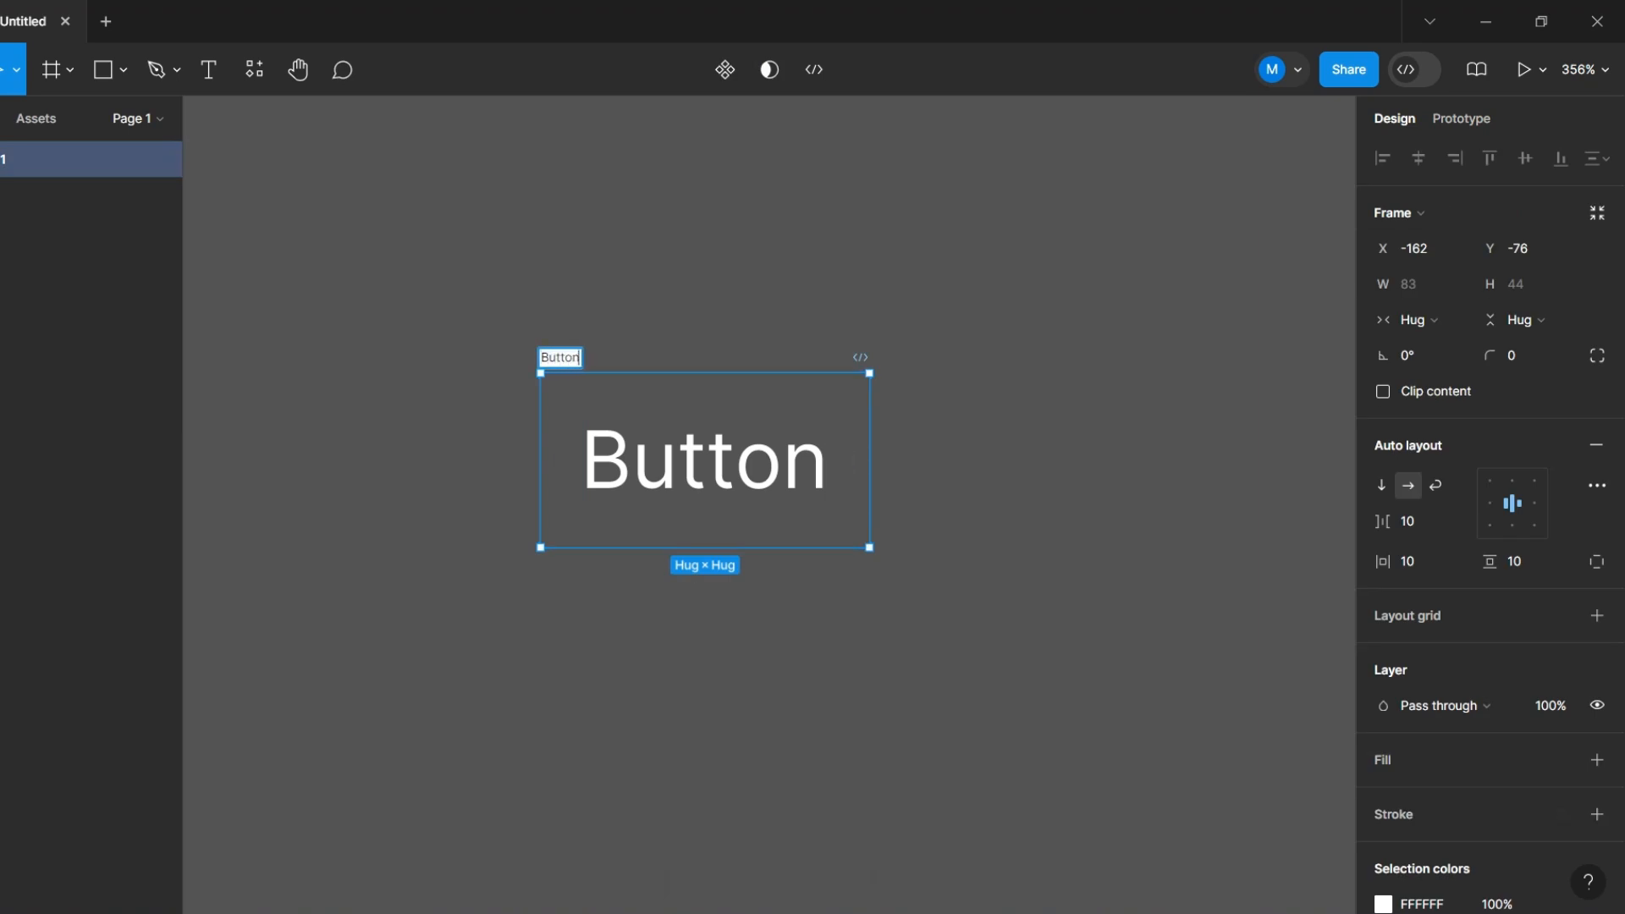
key(Return)
key(Escape)
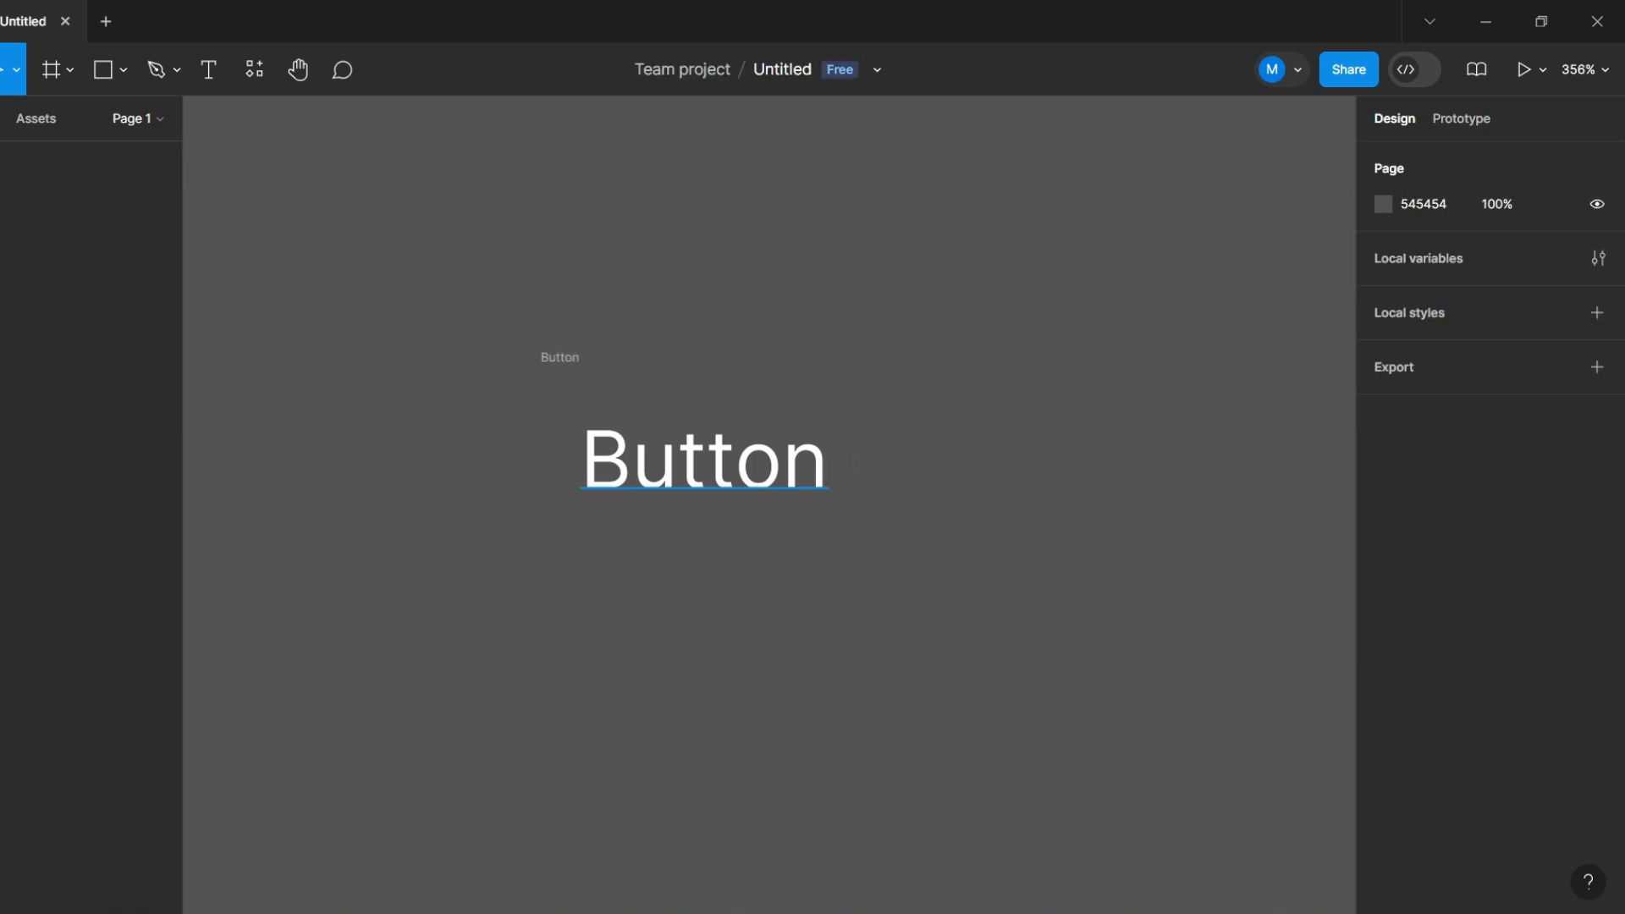
Step: Set the Button frame's horizontal padding to 20
click(90, 159)
click(1409, 561)
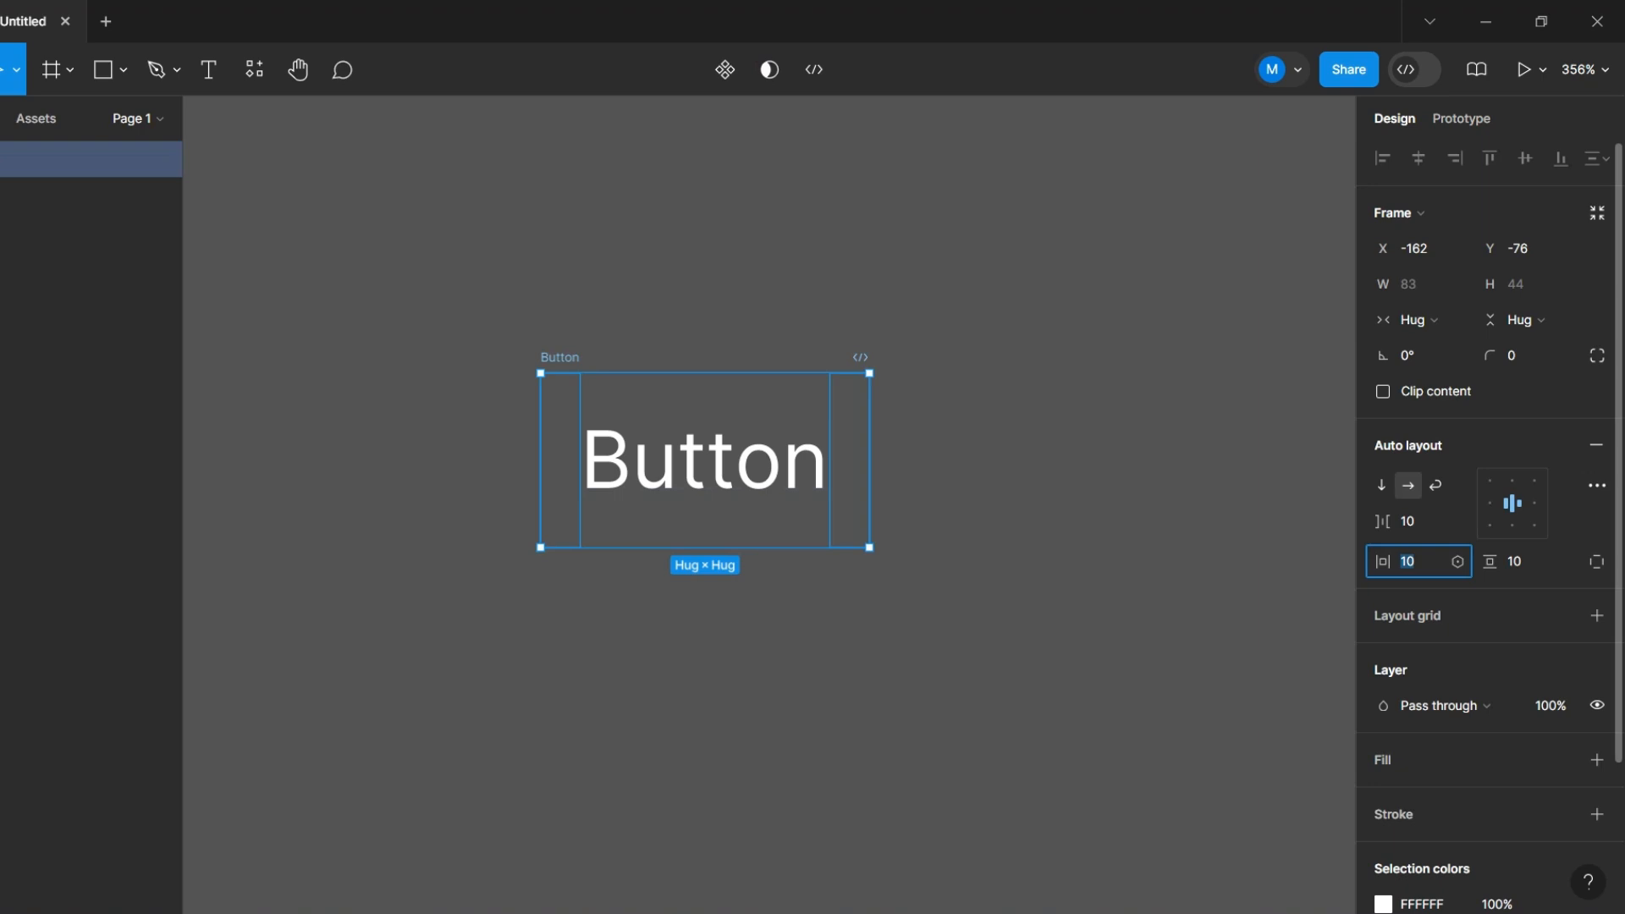
key(Return)
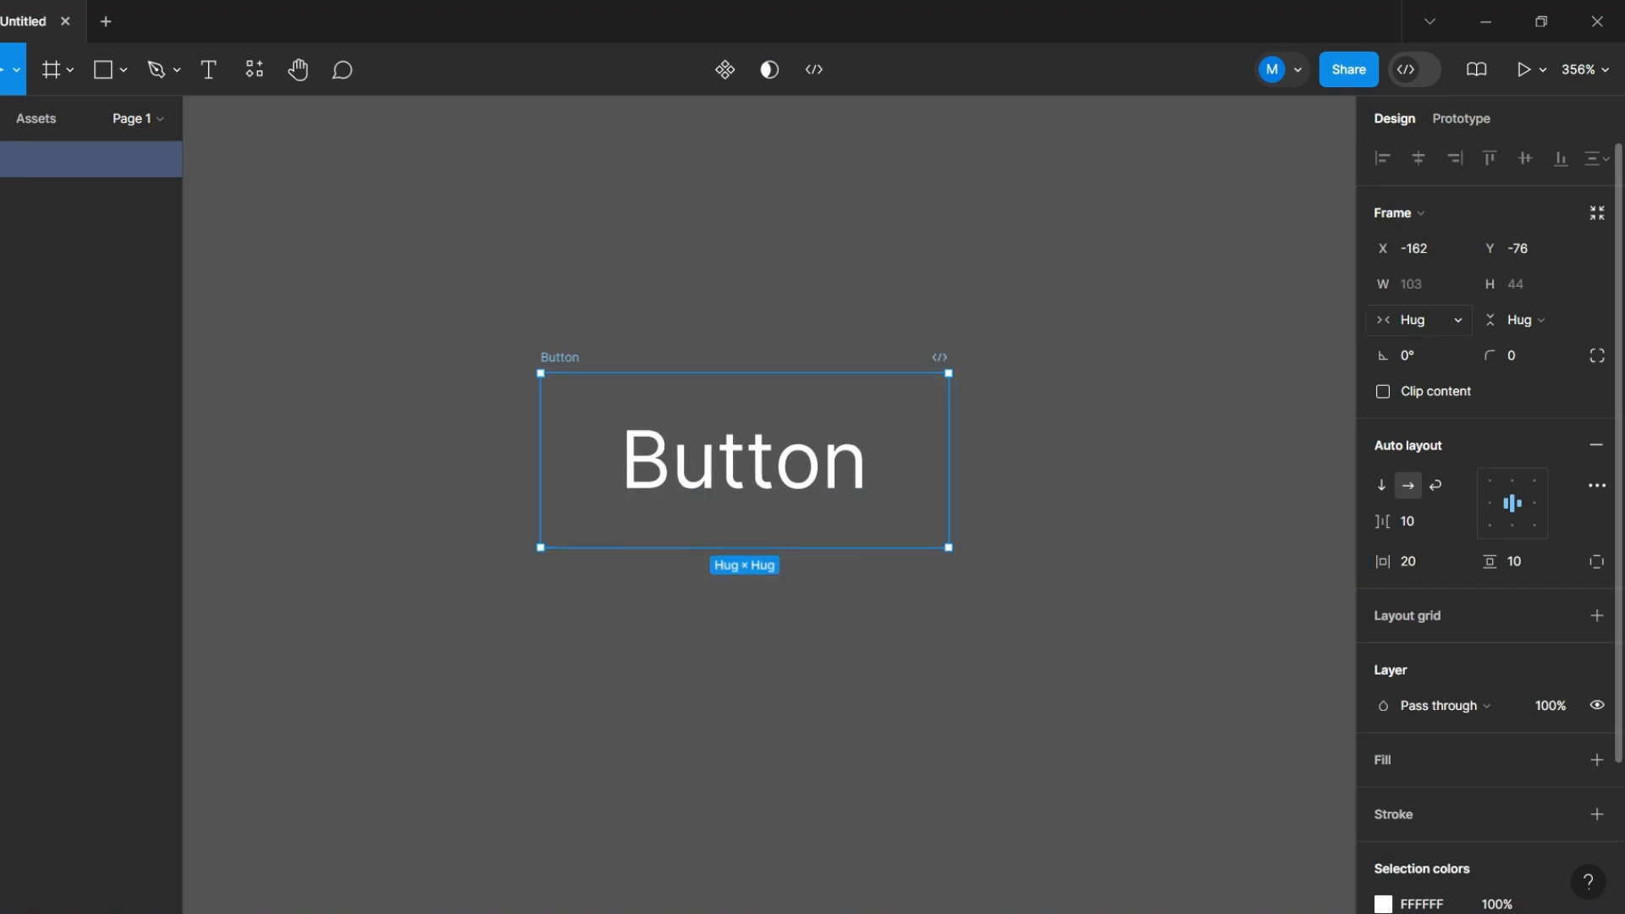
Step: Add a solid blue-violet fill, 5236FF, to the Button frame
scroll(1489, 525, down, 3)
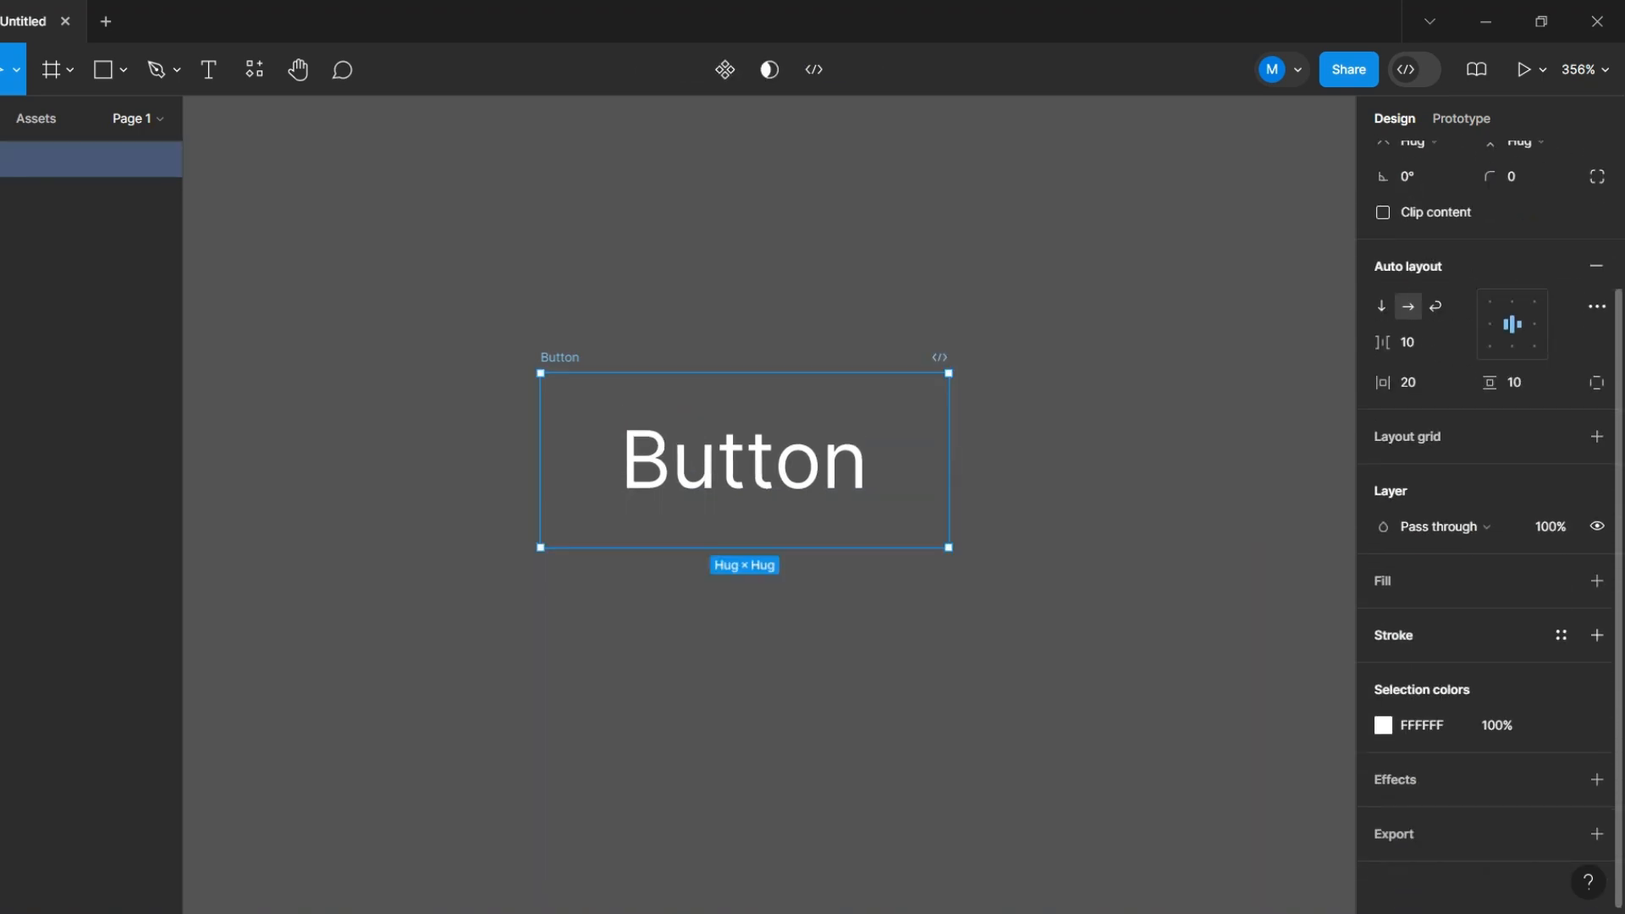
click(1596, 581)
click(1383, 616)
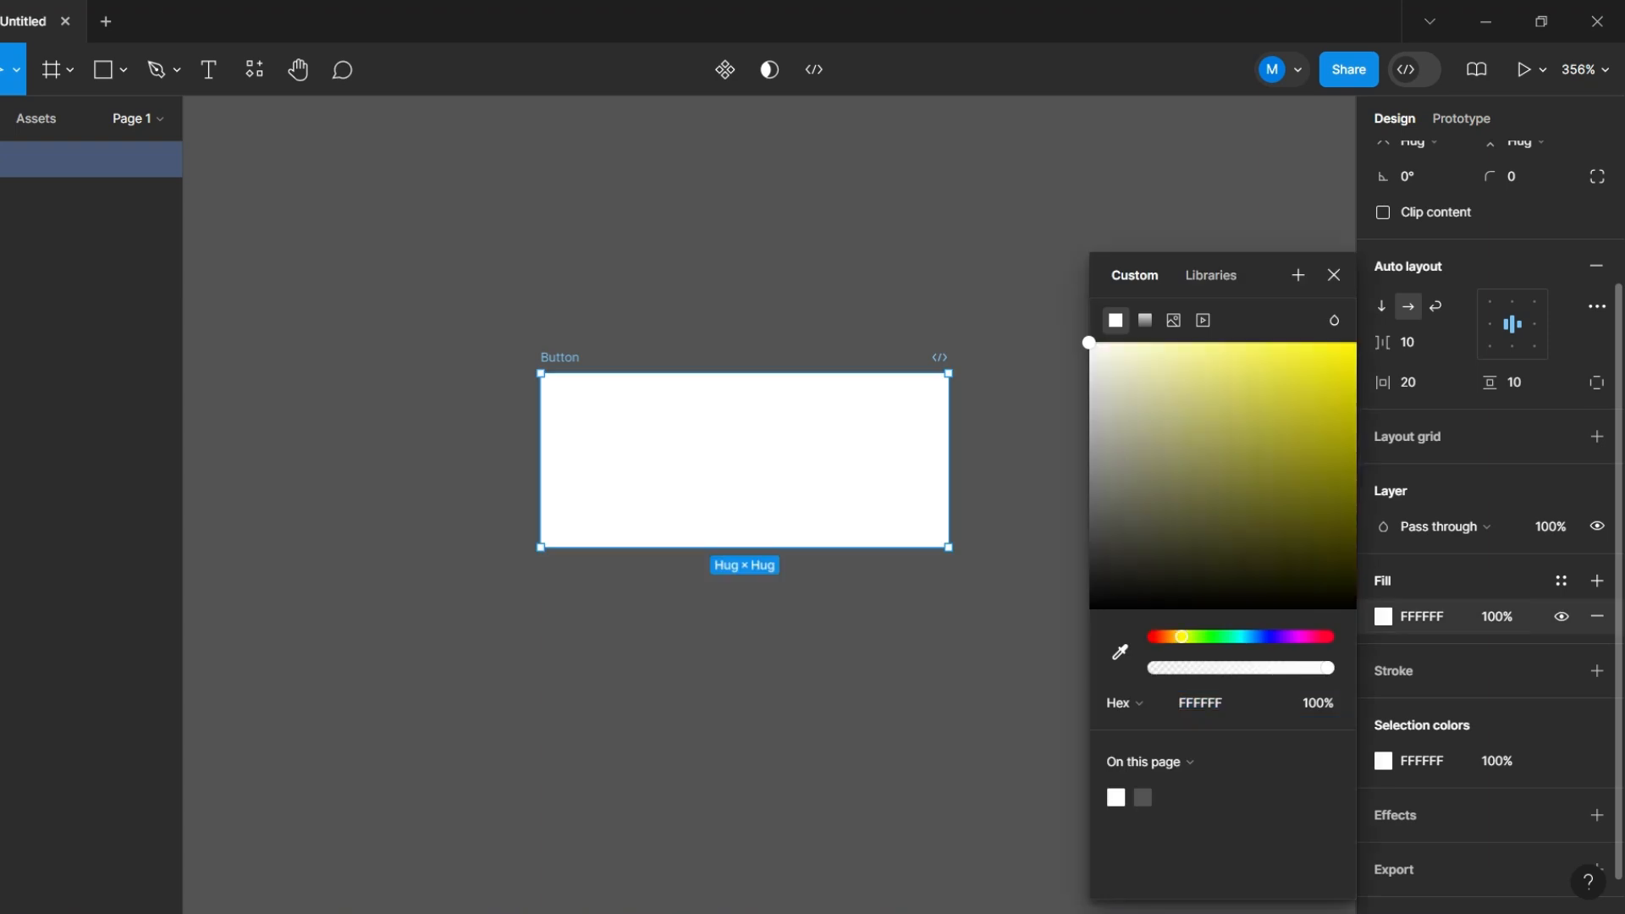
click(1272, 636)
drag(1235, 483, 1299, 342)
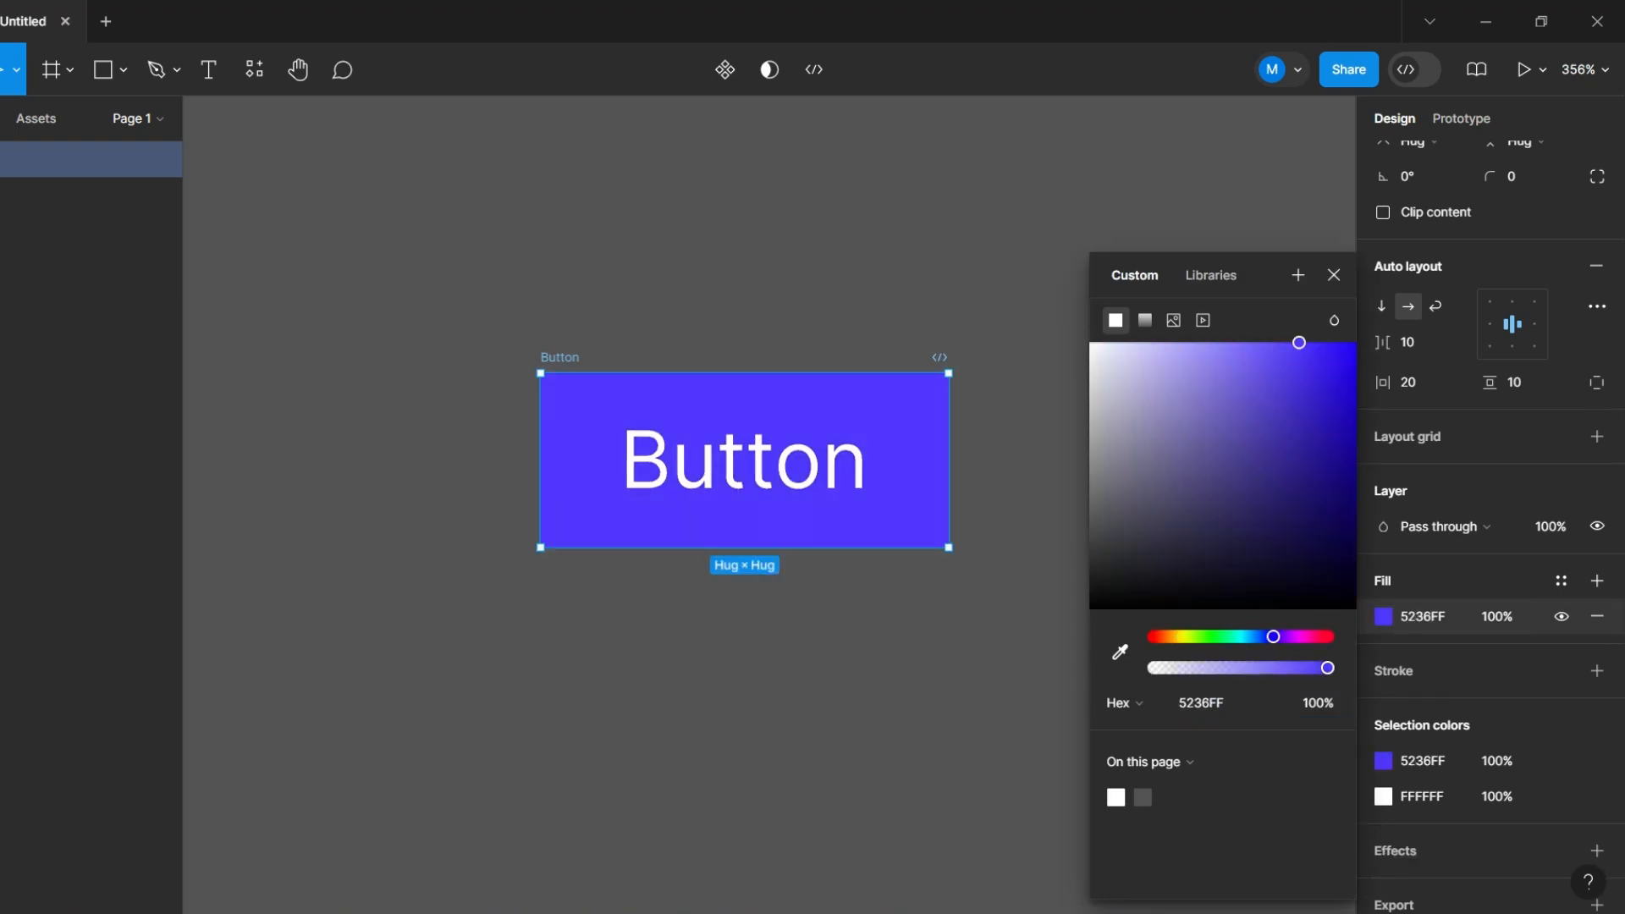
click(1016, 423)
Step: Change the button label's font to Gilroy-Bold
click(744, 461)
click(1422, 499)
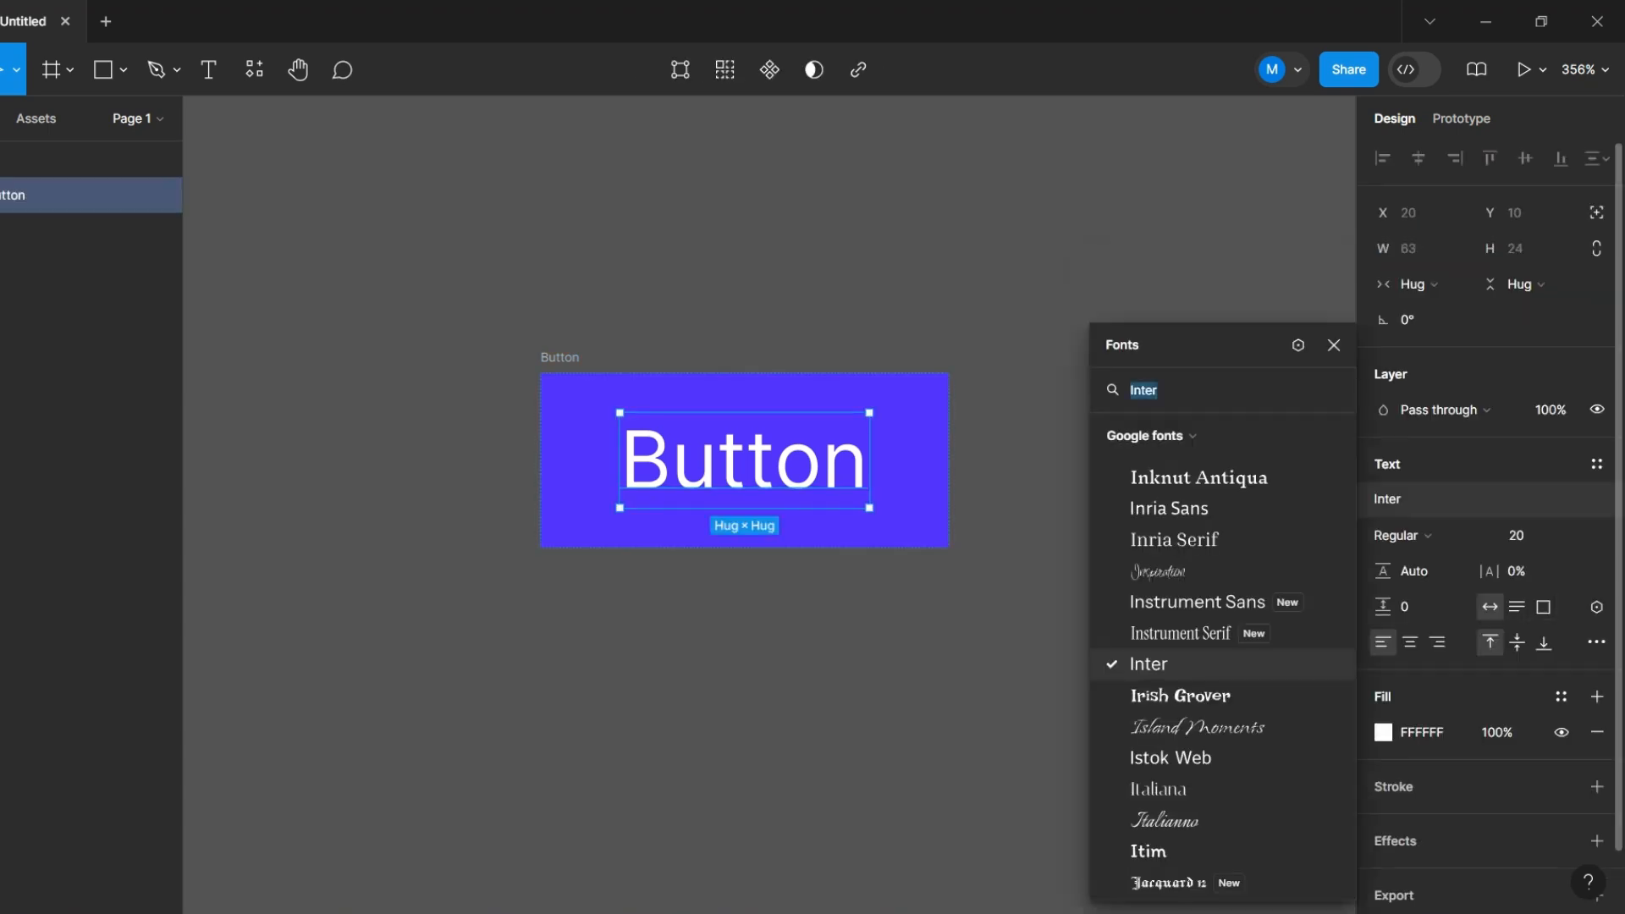
text(gil)
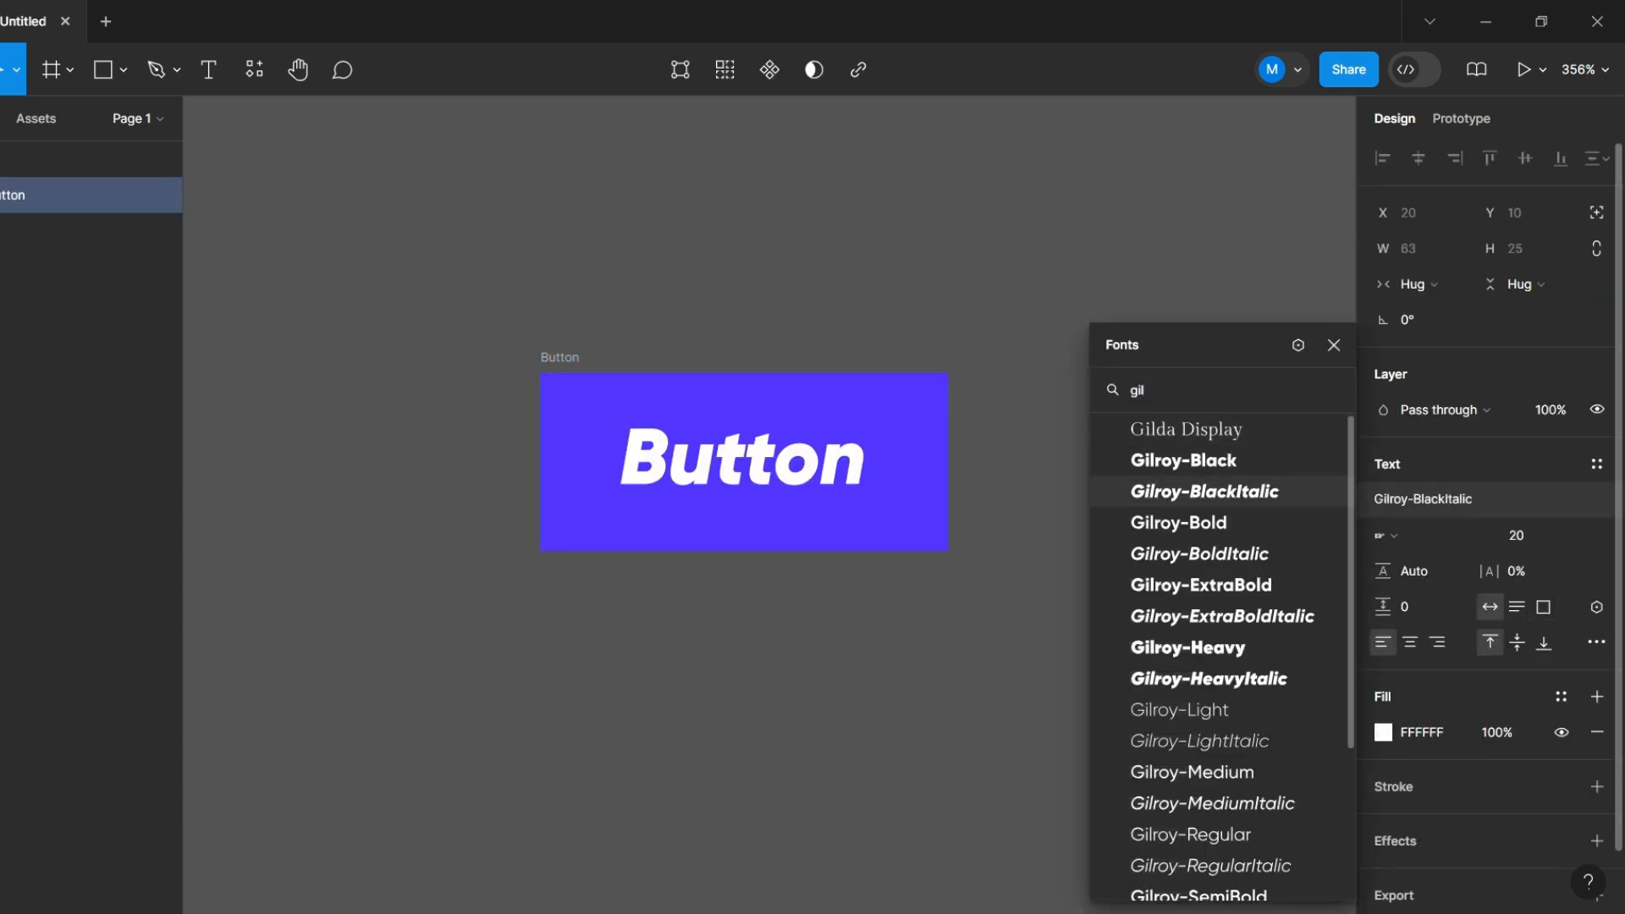
key(Down)
key(Return)
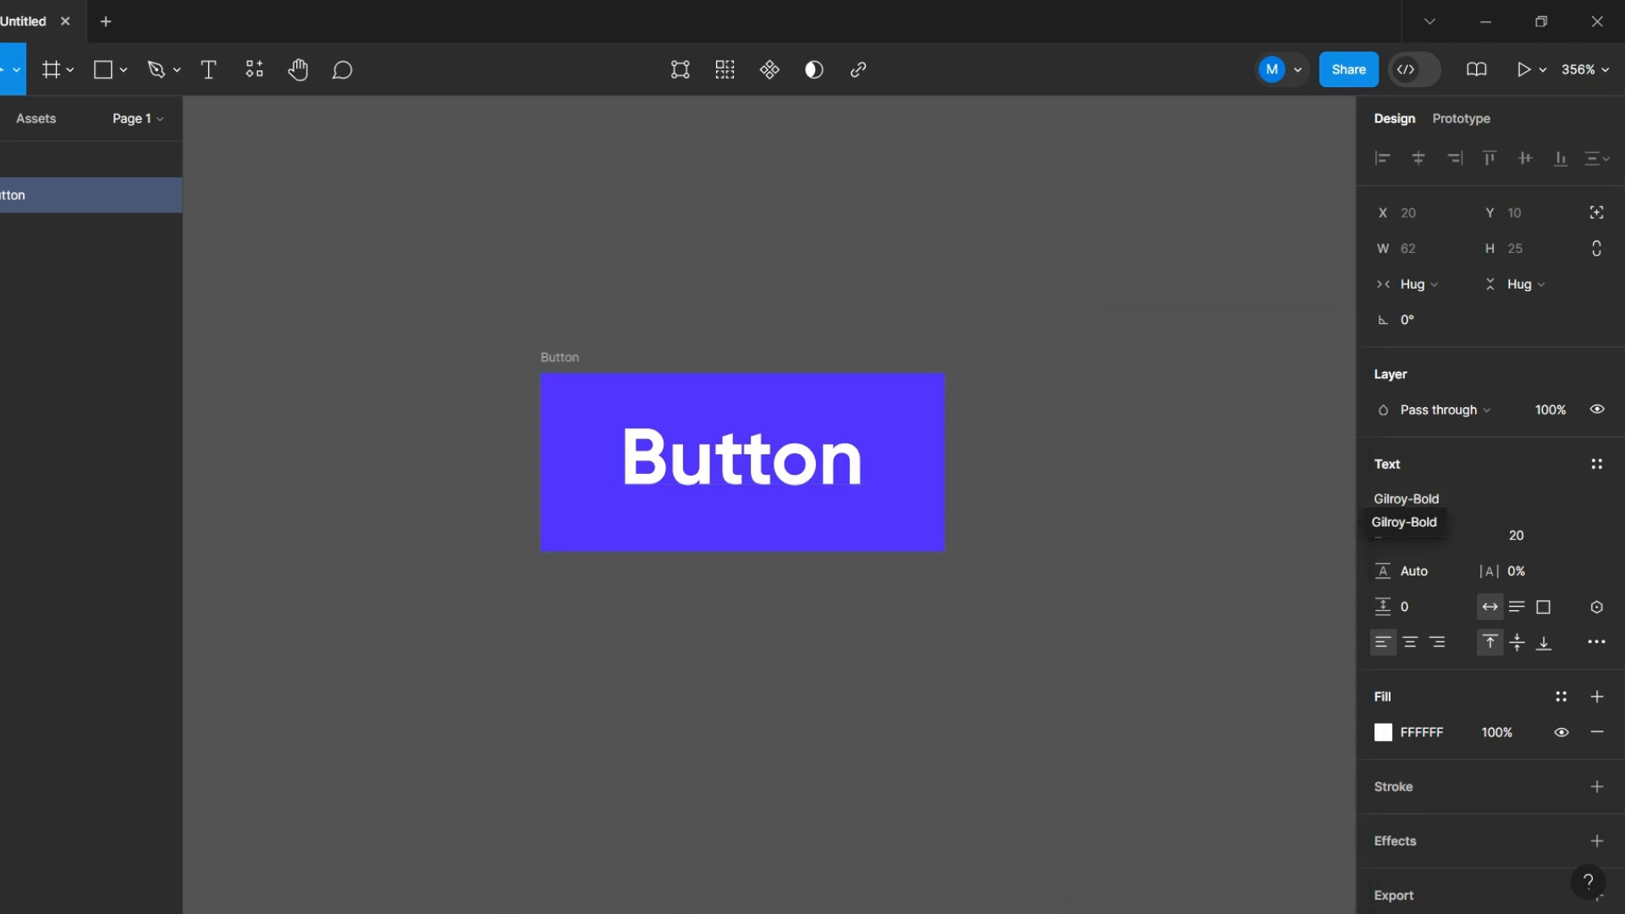
key(Escape)
key(Escape)
Step: Lighten the page background colour to the grey 7A7A7A
scroll(735, 591, up, 2)
click(1382, 204)
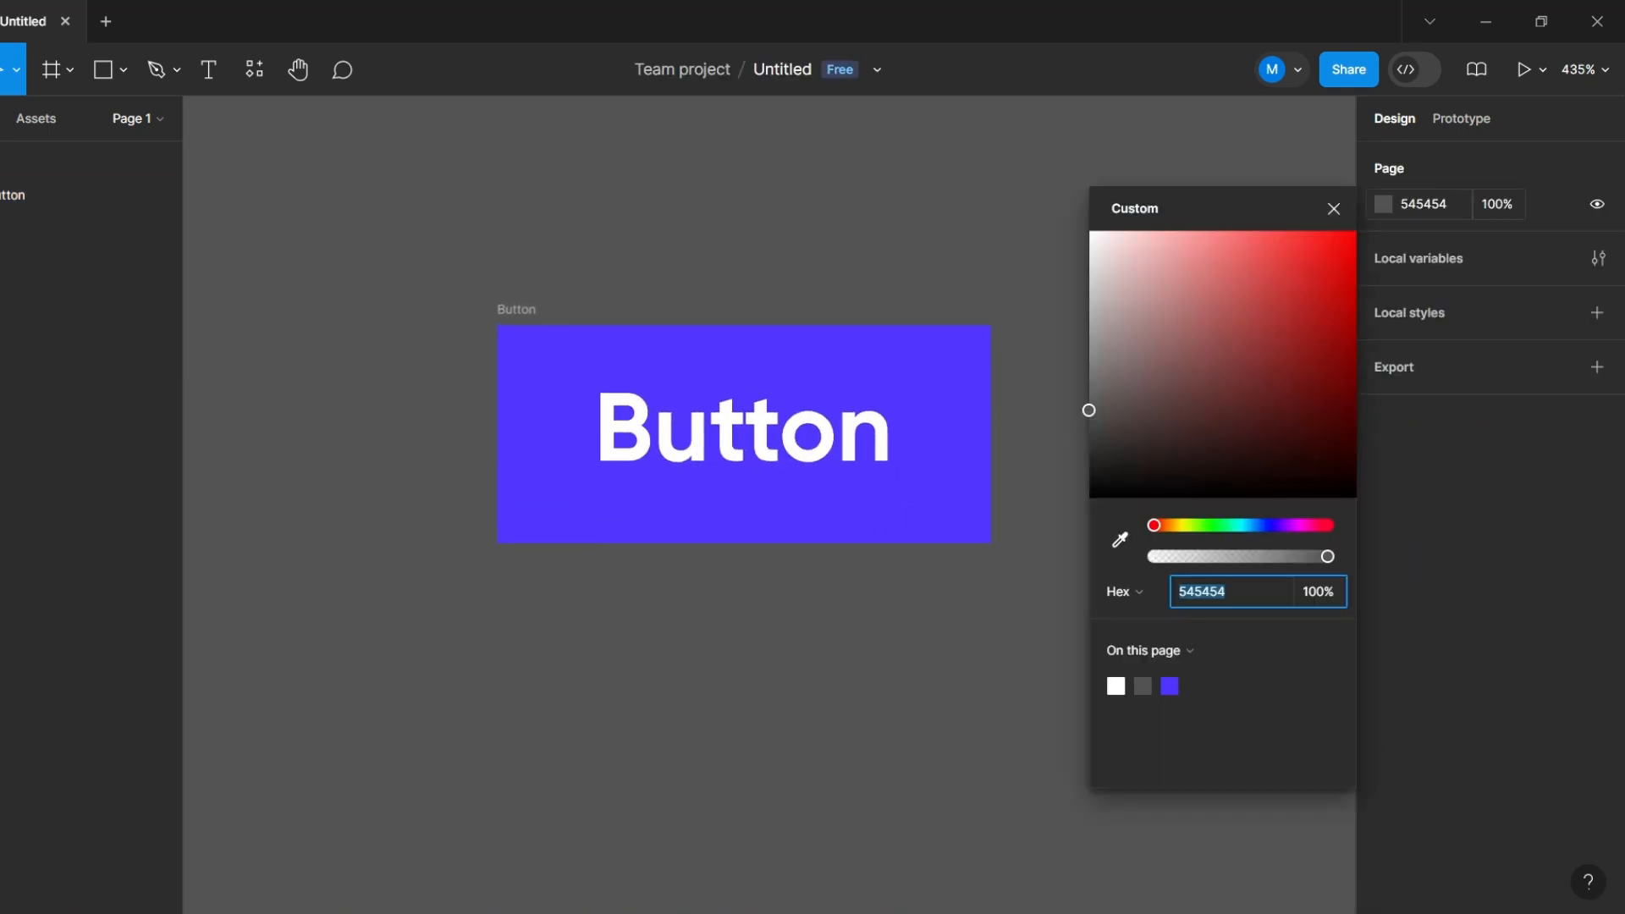
click(1100, 358)
drag(1100, 358, 1090, 366)
key(Escape)
Step: Round the Button frame's corners with a radius of 4
click(831, 442)
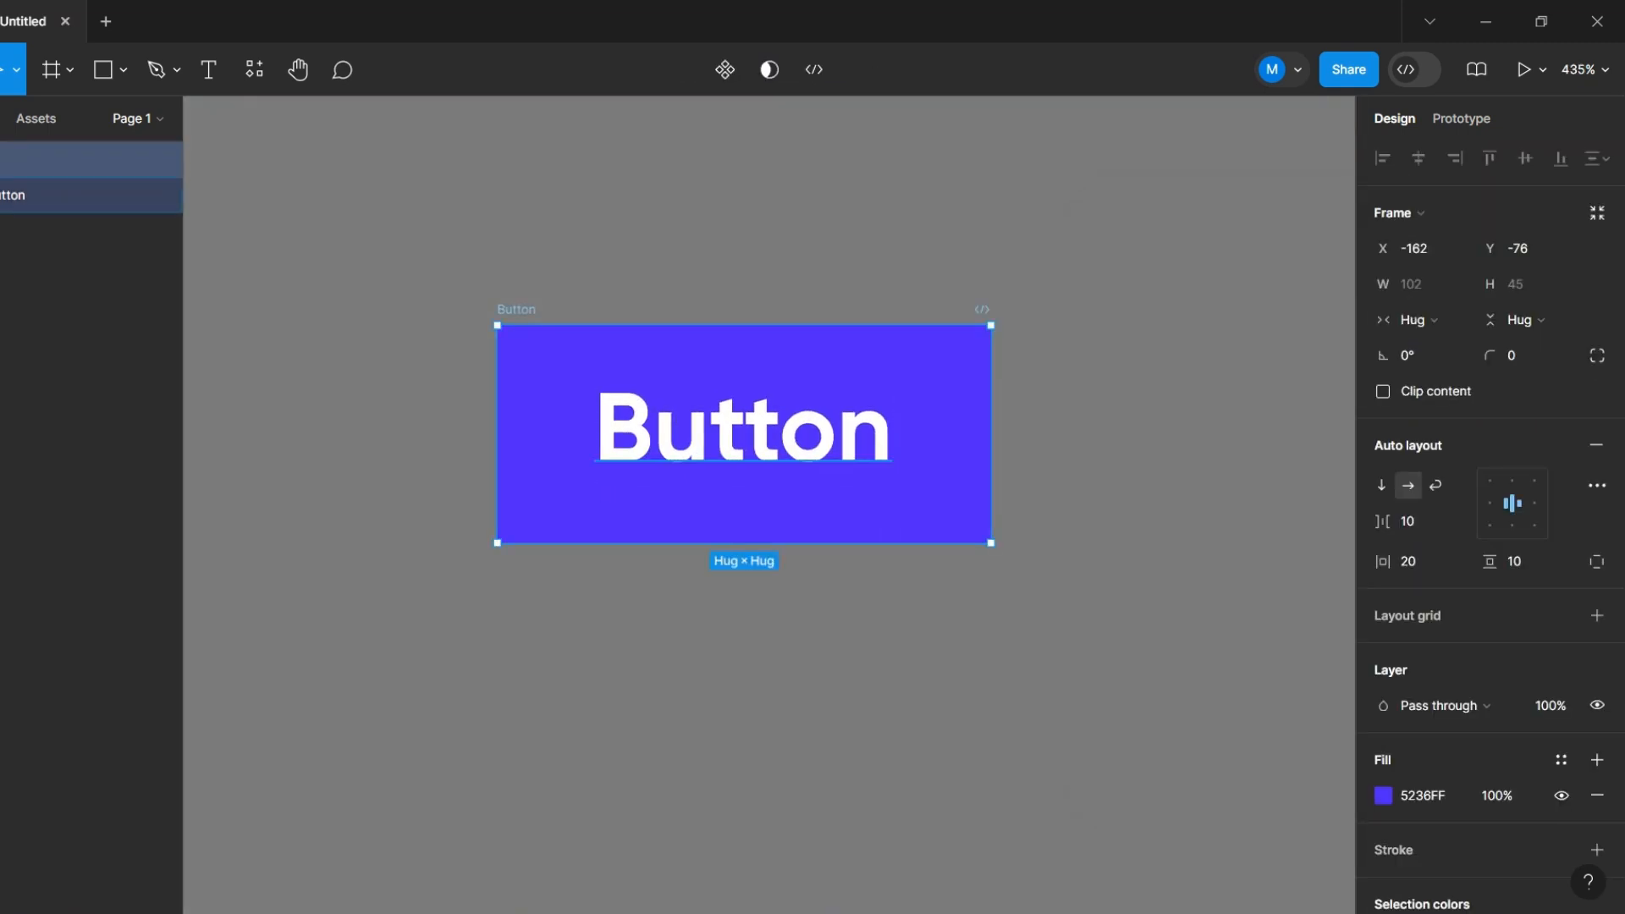
scroll(831, 441, up, 1)
click(1515, 355)
text(4)
key(Return)
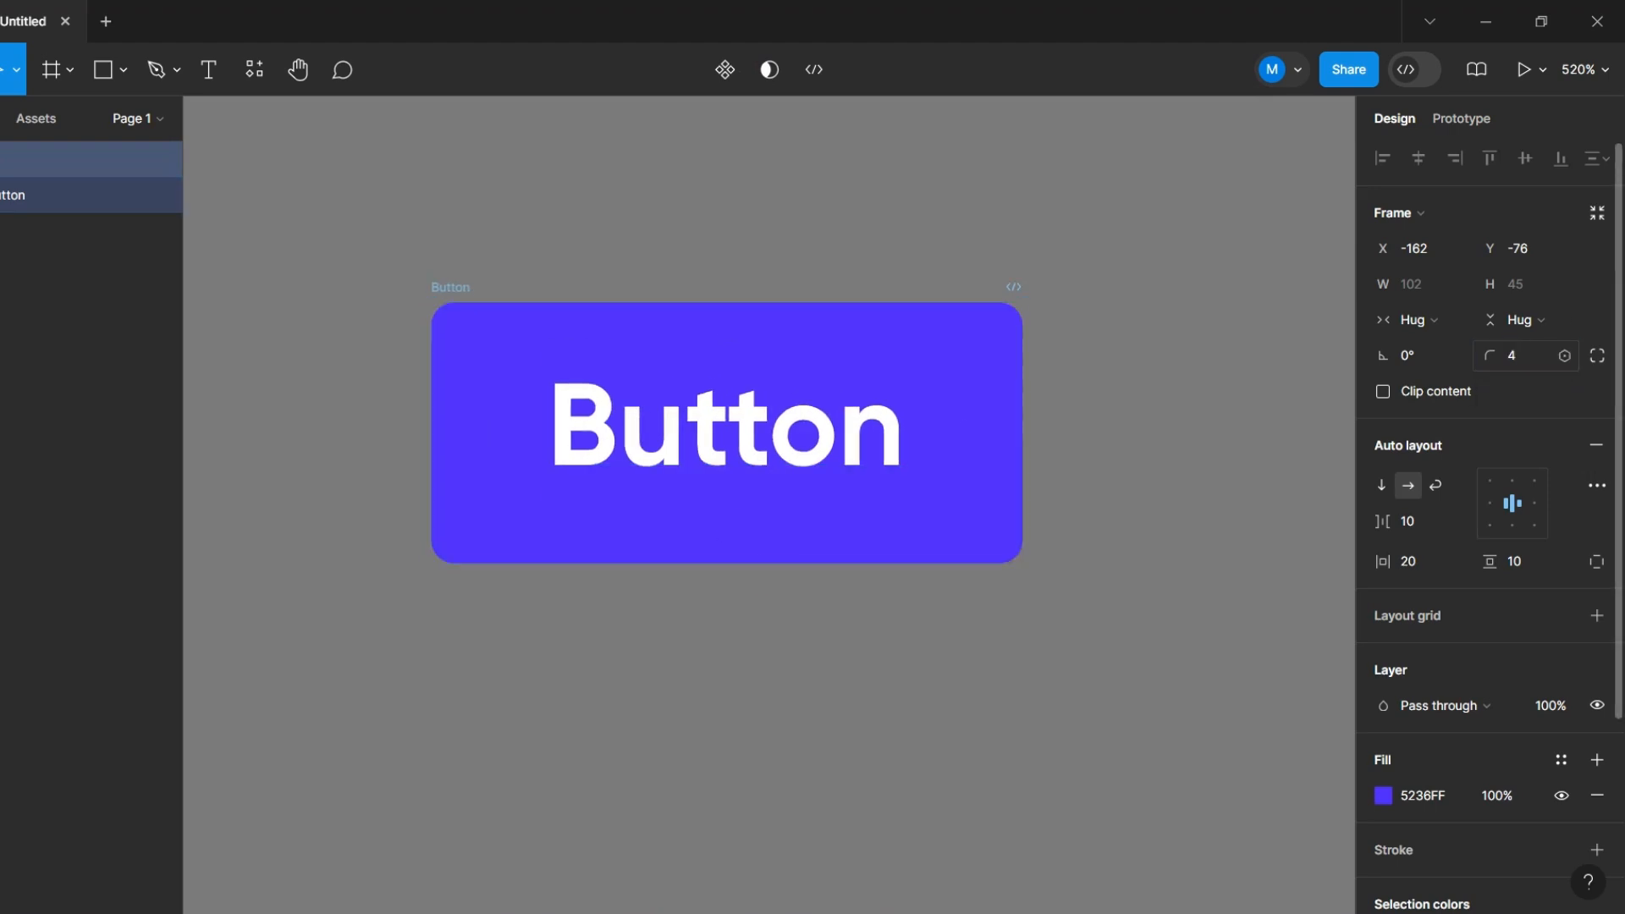
click(1134, 473)
Step: Duplicate the Button frame directly below the original, at Y -1
scroll(637, 531, down, 2)
scroll(637, 531, down, 2)
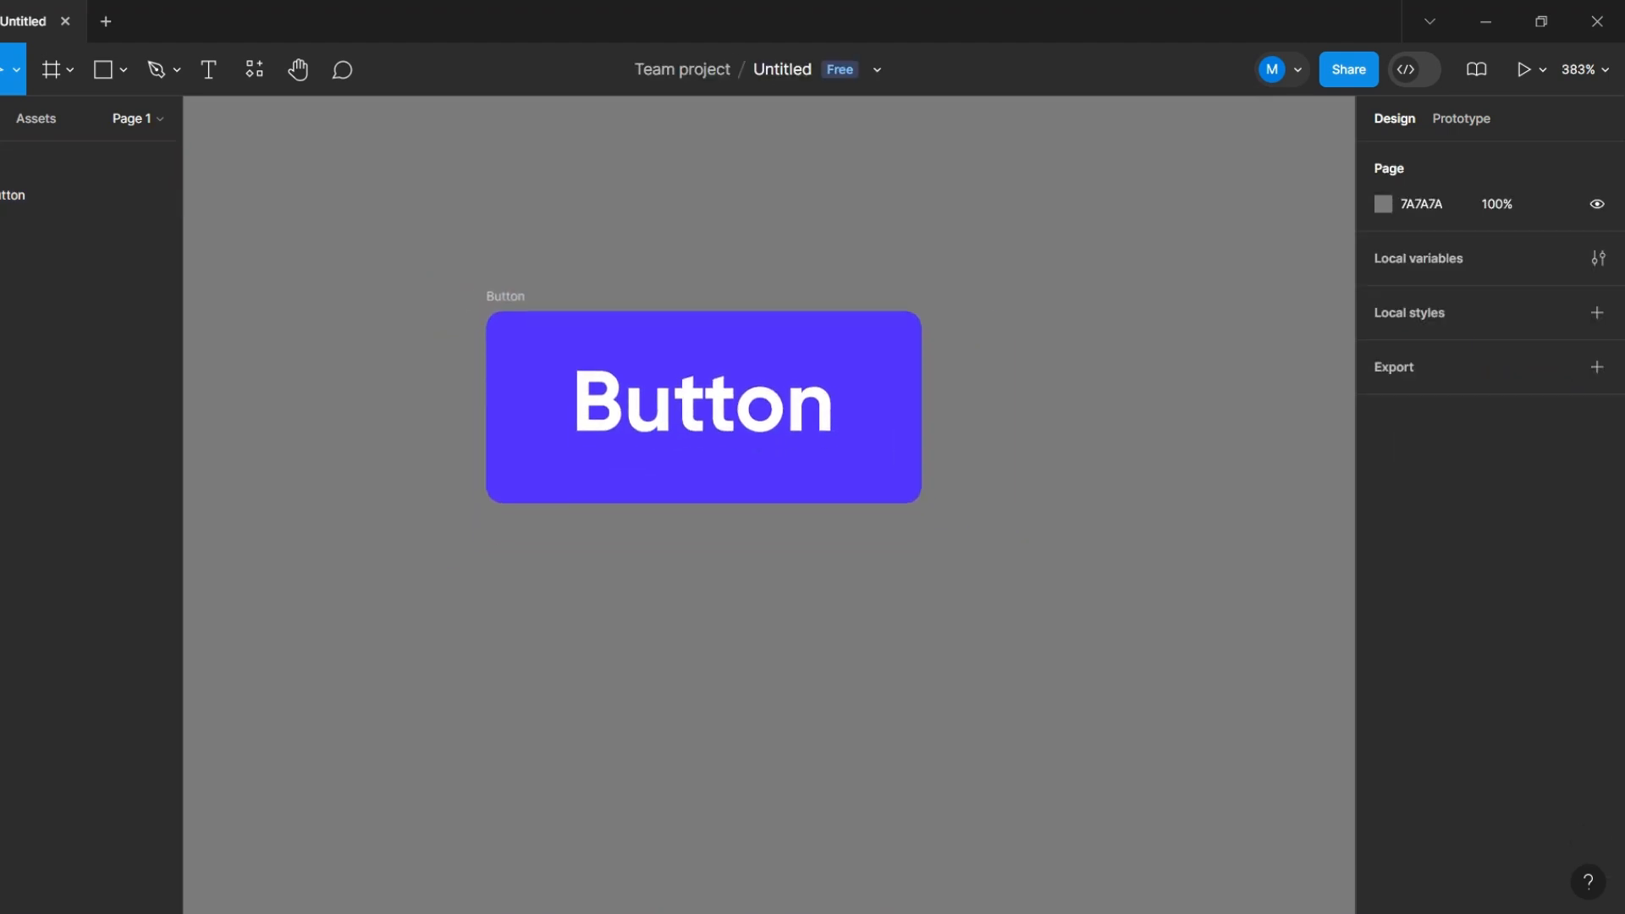
drag(698, 330, 698, 651)
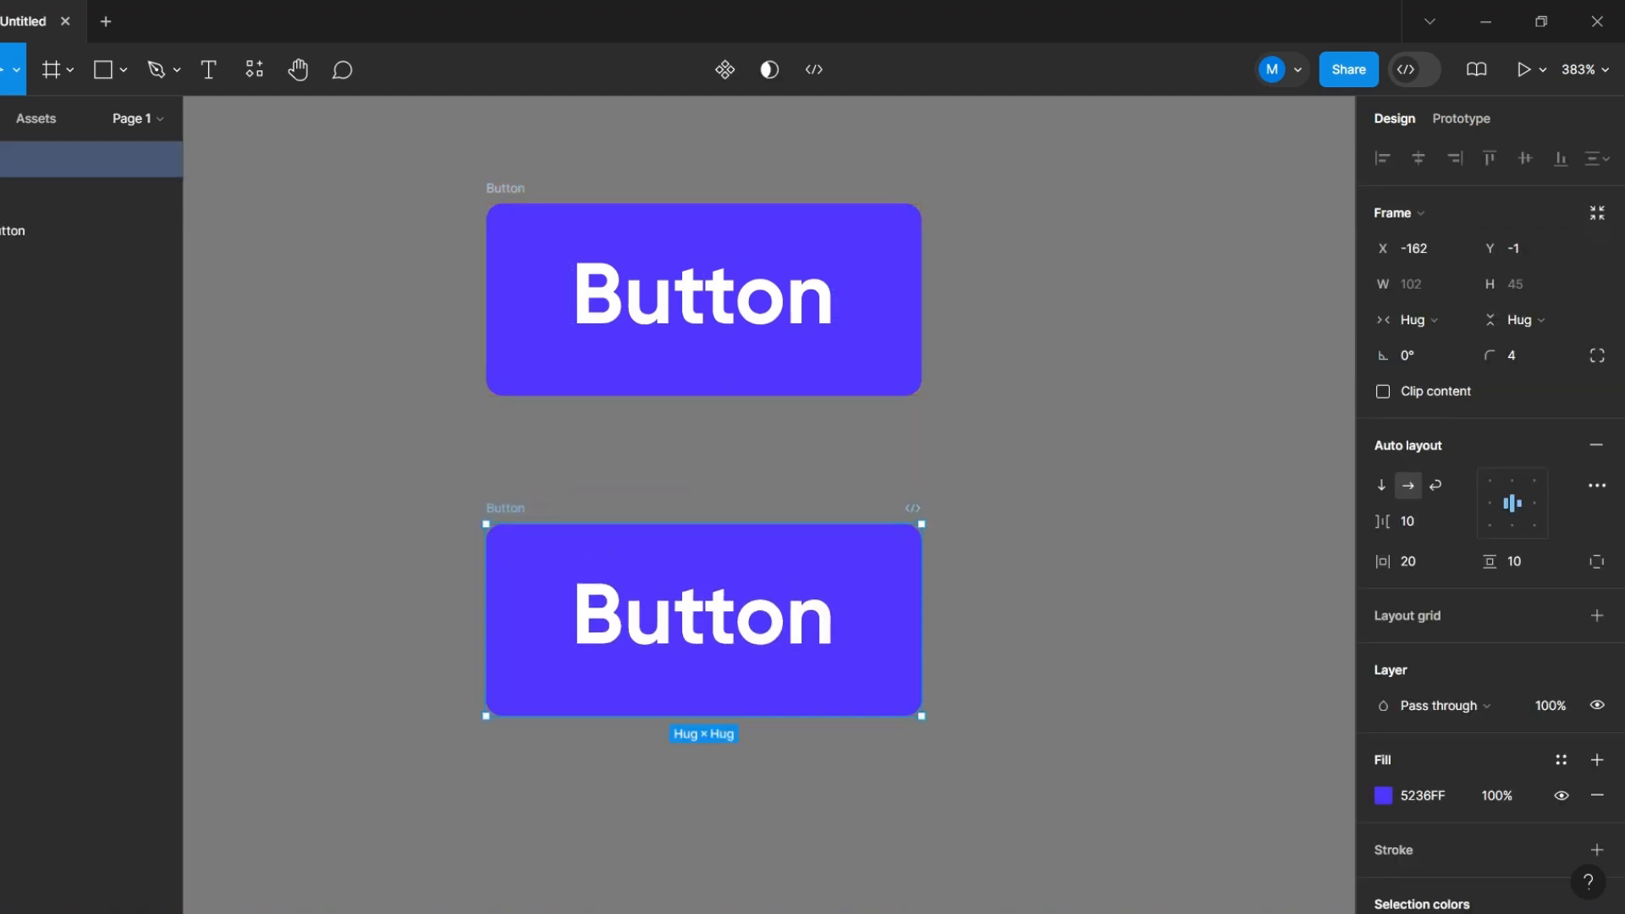
key(Escape)
Step: Draw a narrow upright rectangle of about 14 × 74 beside the lower button
scroll(703, 499, down, 2)
key(r)
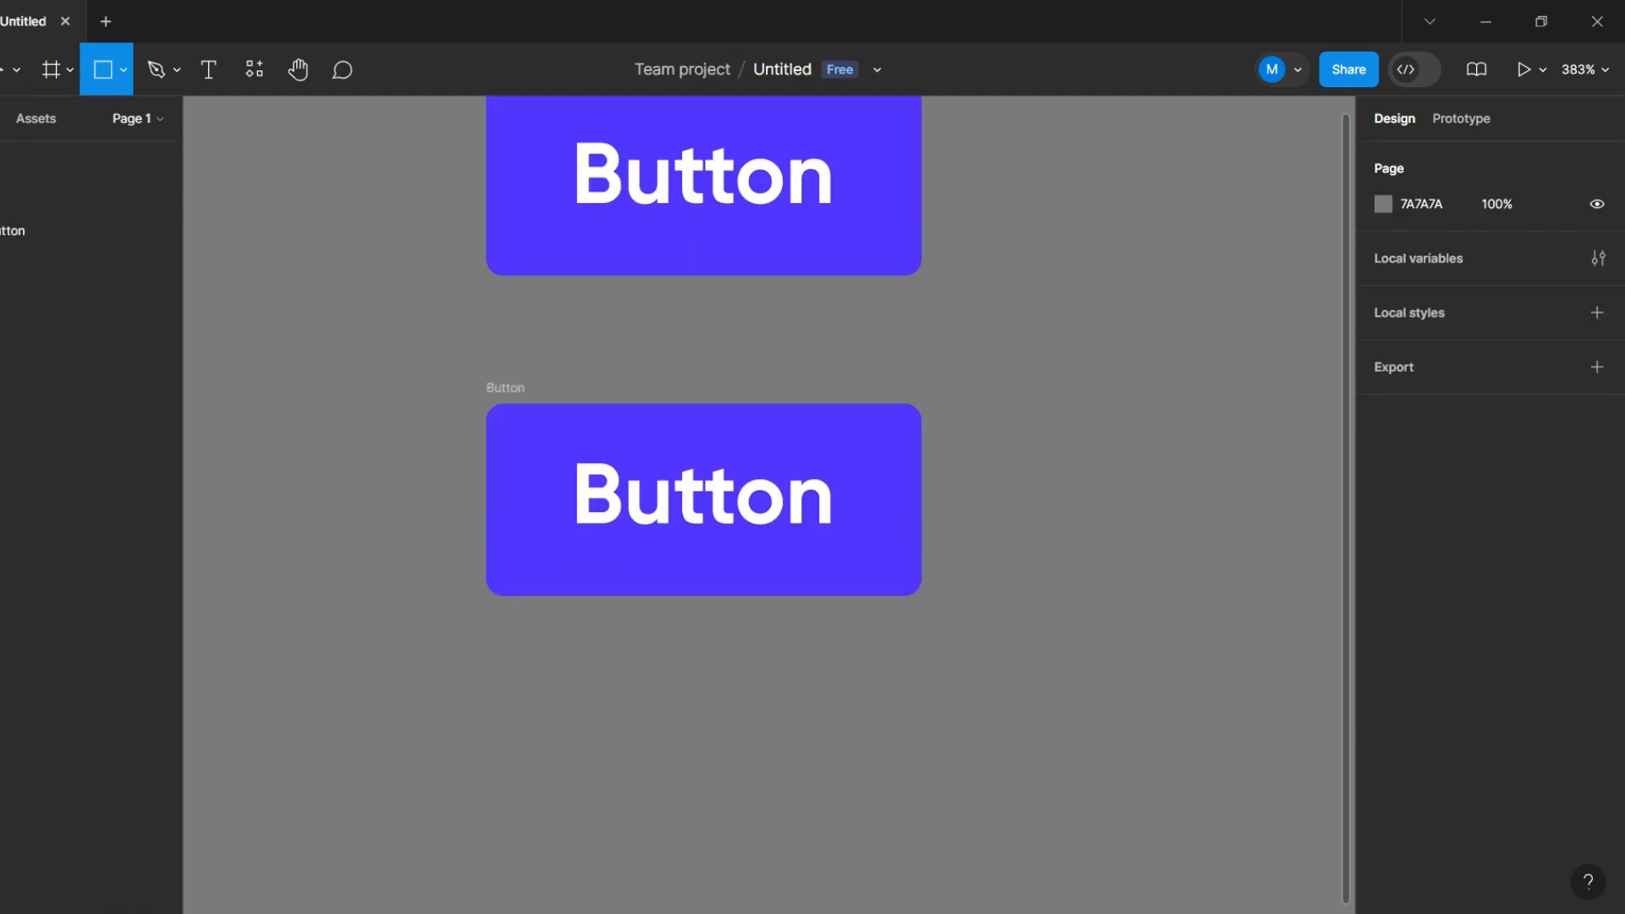
scroll(656, 338, down, 3)
scroll(657, 338, up, 4)
mouse_move(657, 330)
mouse_down()
mouse_move(719, 530)
mouse_move(728, 685)
mouse_move(718, 663)
mouse_up()
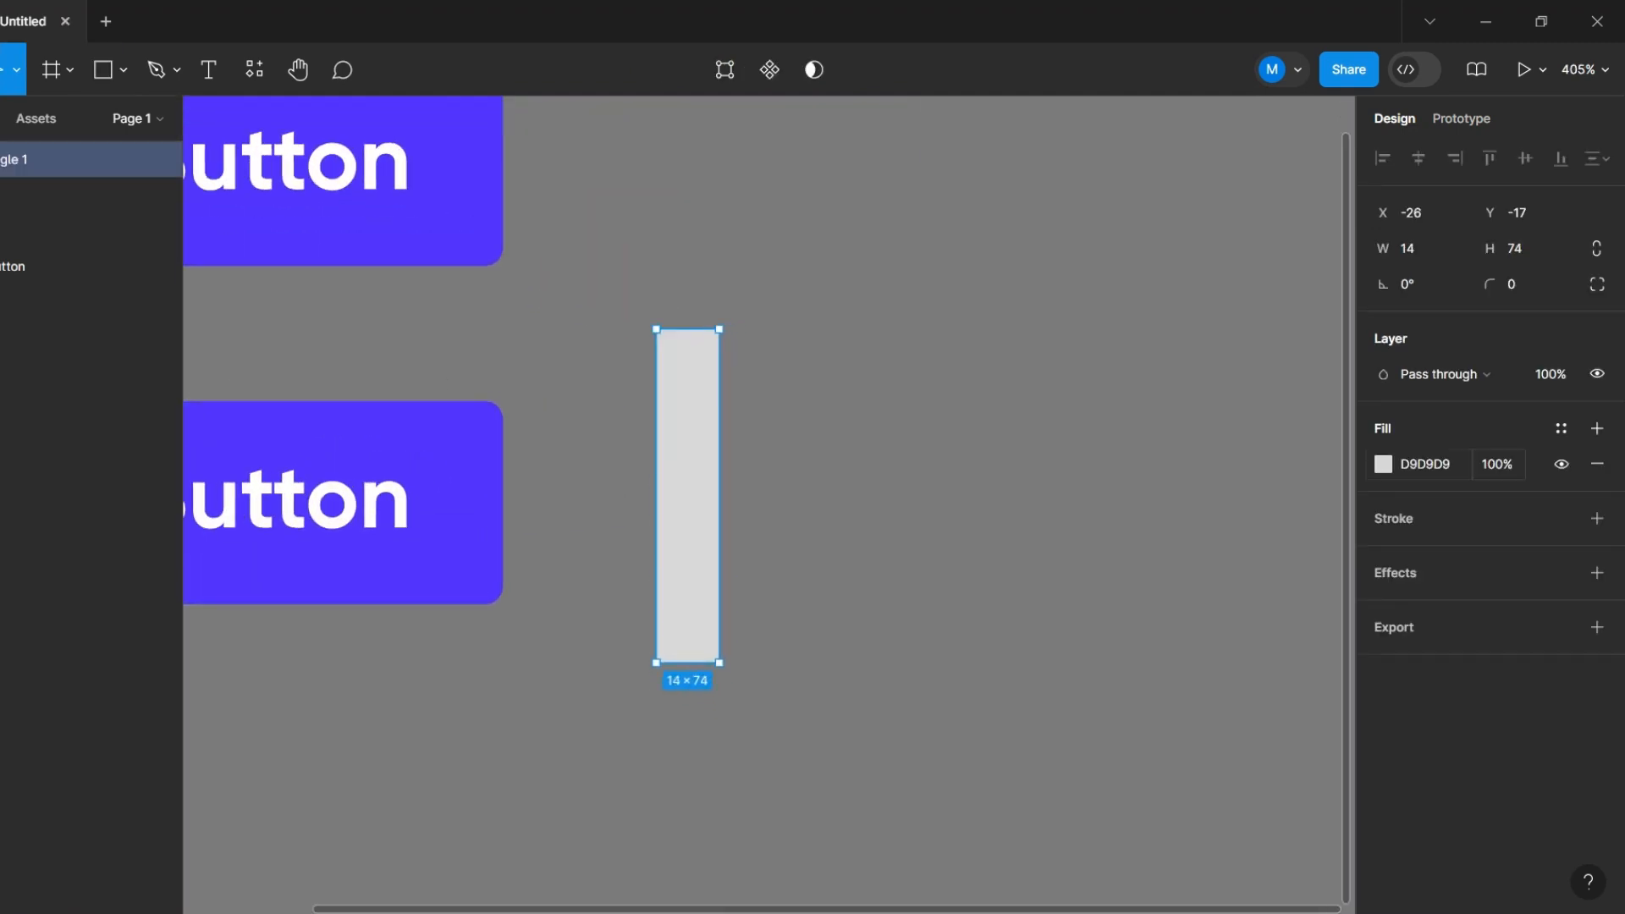
Step: Give the rectangle a linear gradient fill with both stops set to white FFFFFF
click(1383, 463)
click(1145, 320)
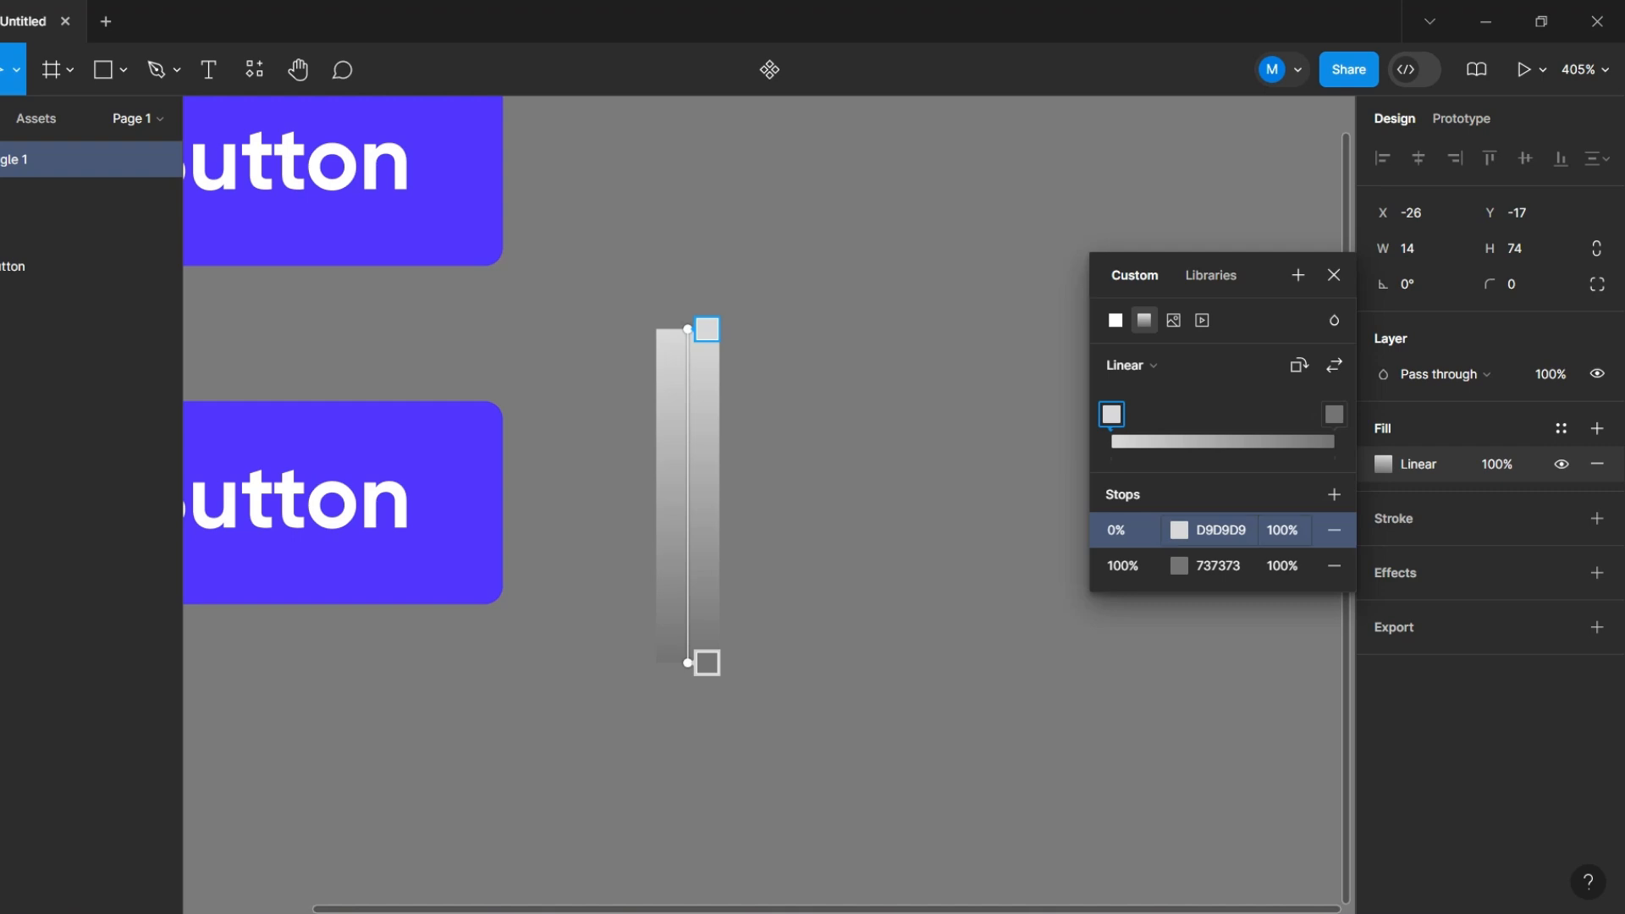
click(1178, 530)
drag(932, 424, 822, 343)
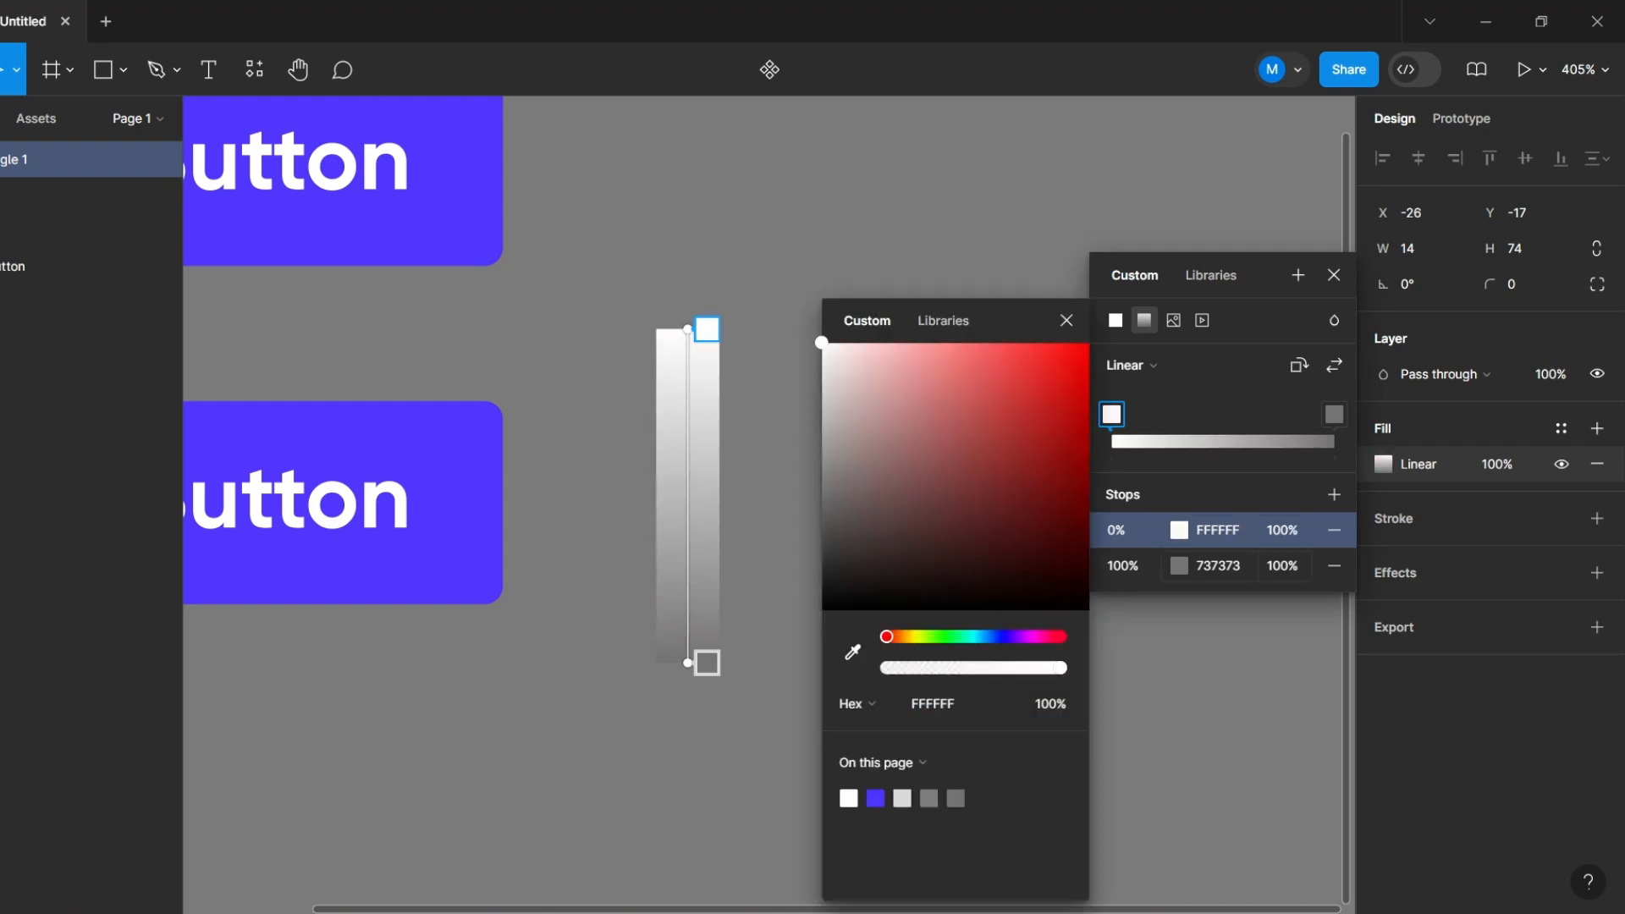
click(1179, 565)
drag(821, 489, 822, 342)
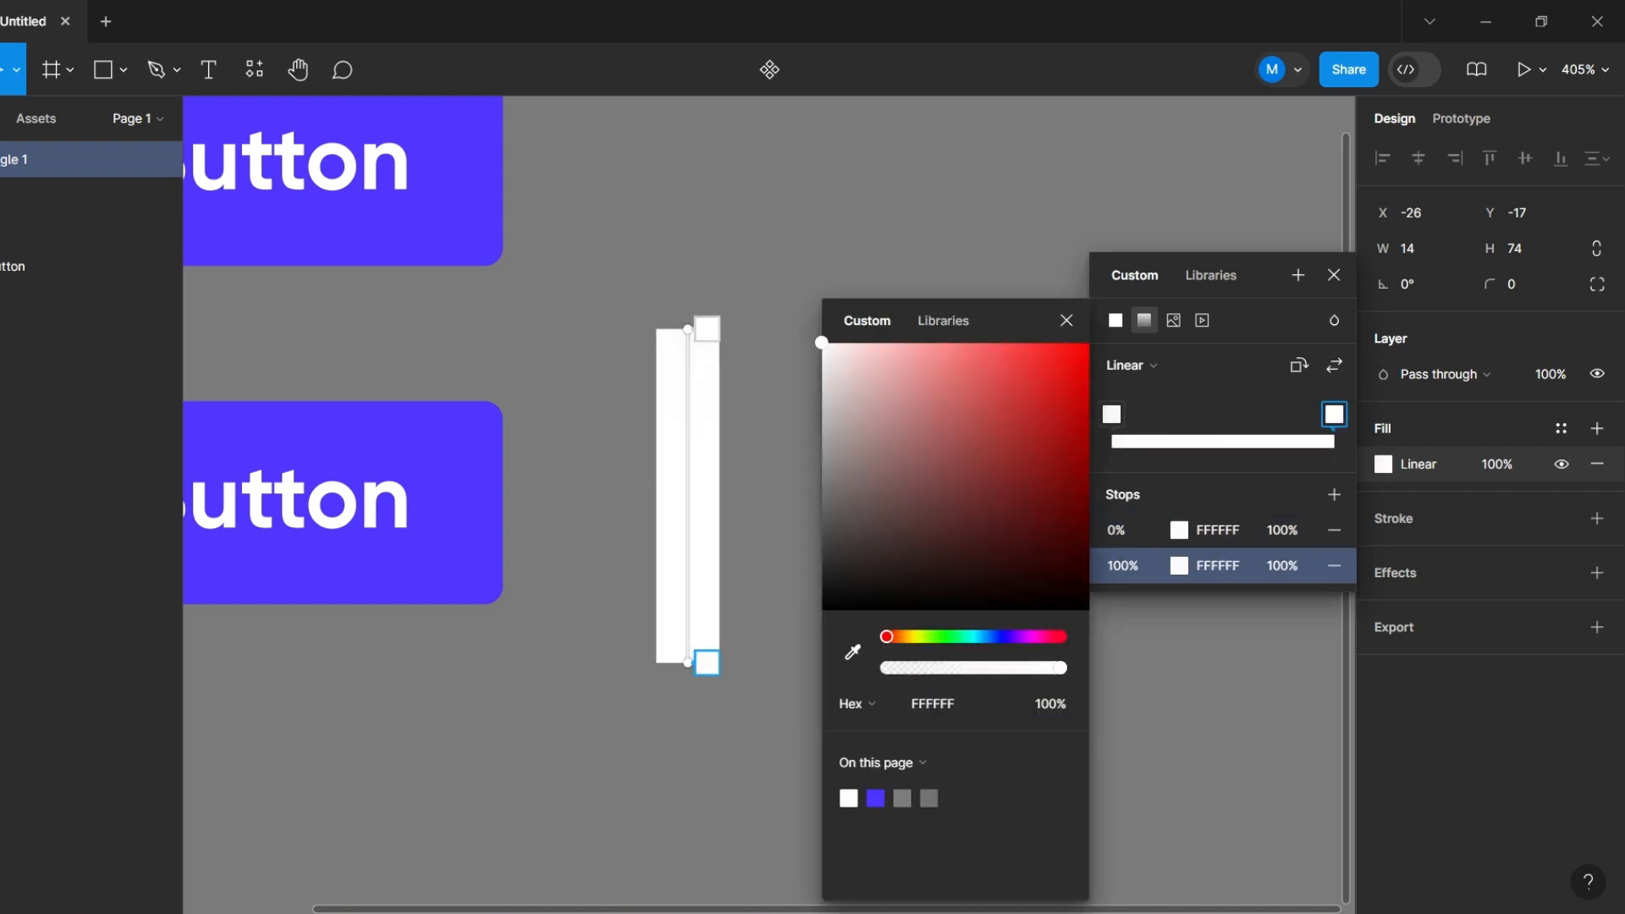
Step: Reduce the gradient's end stop to 0% opacity and add a fully opaque white stop at 50%
drag(1059, 667, 886, 668)
mouse_move(707, 329)
mouse_down()
mouse_move(707, 497)
mouse_move(708, 341)
mouse_up()
drag(689, 400, 708, 496)
Step: Set the opacity of the gradient's first stop to 50% and close the fill settings
click(707, 330)
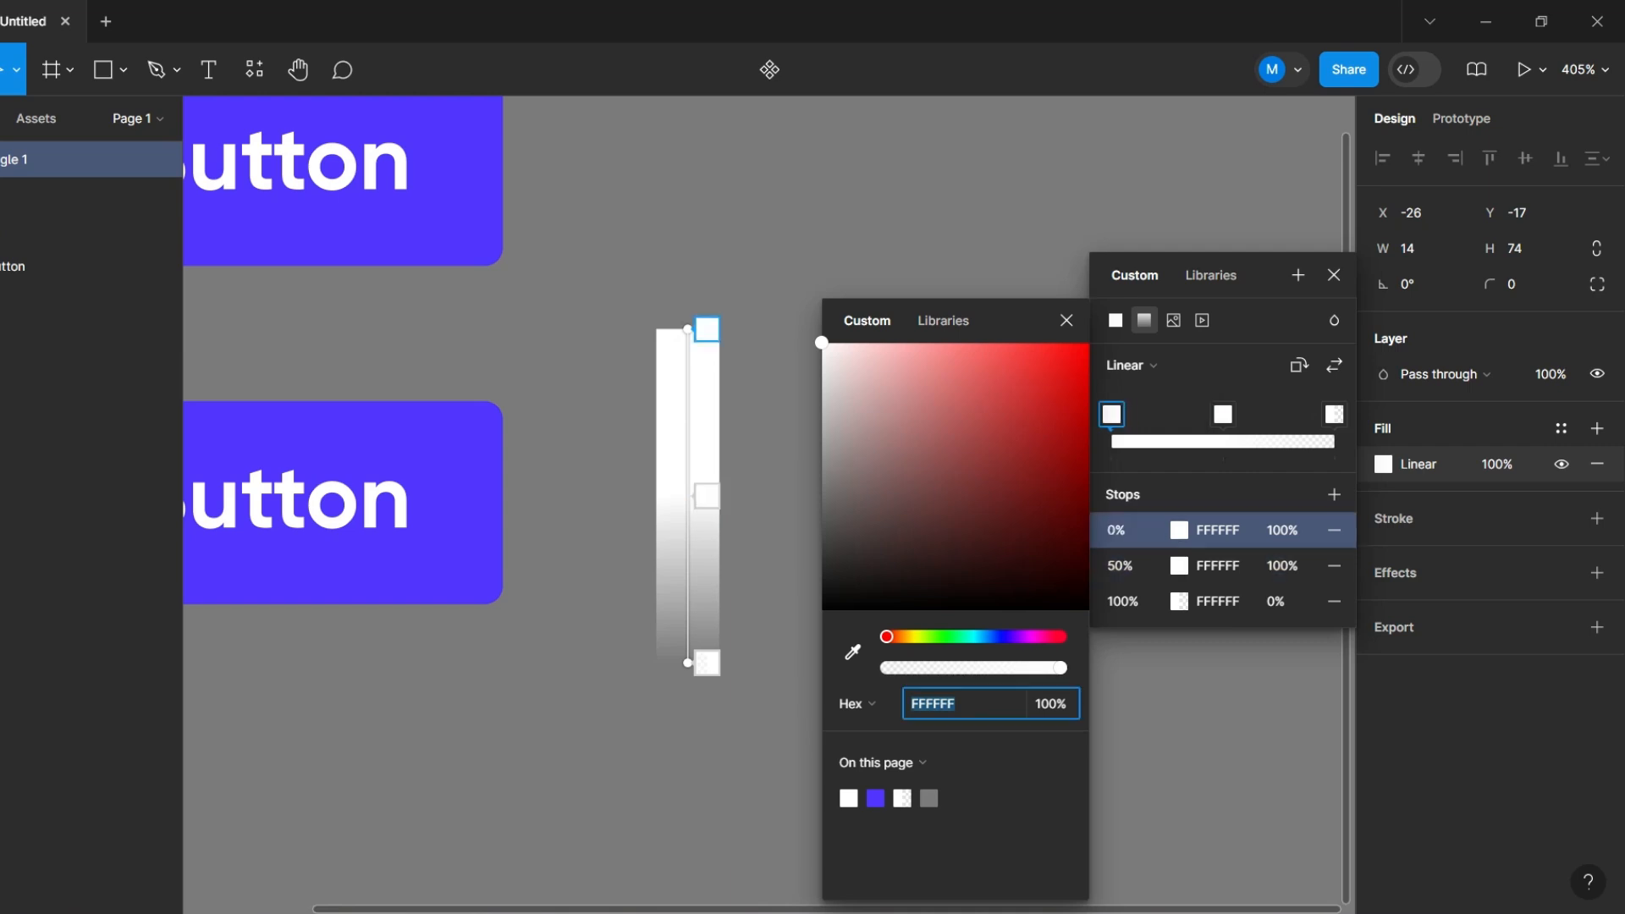
key(Tab)
text(50)
key(Return)
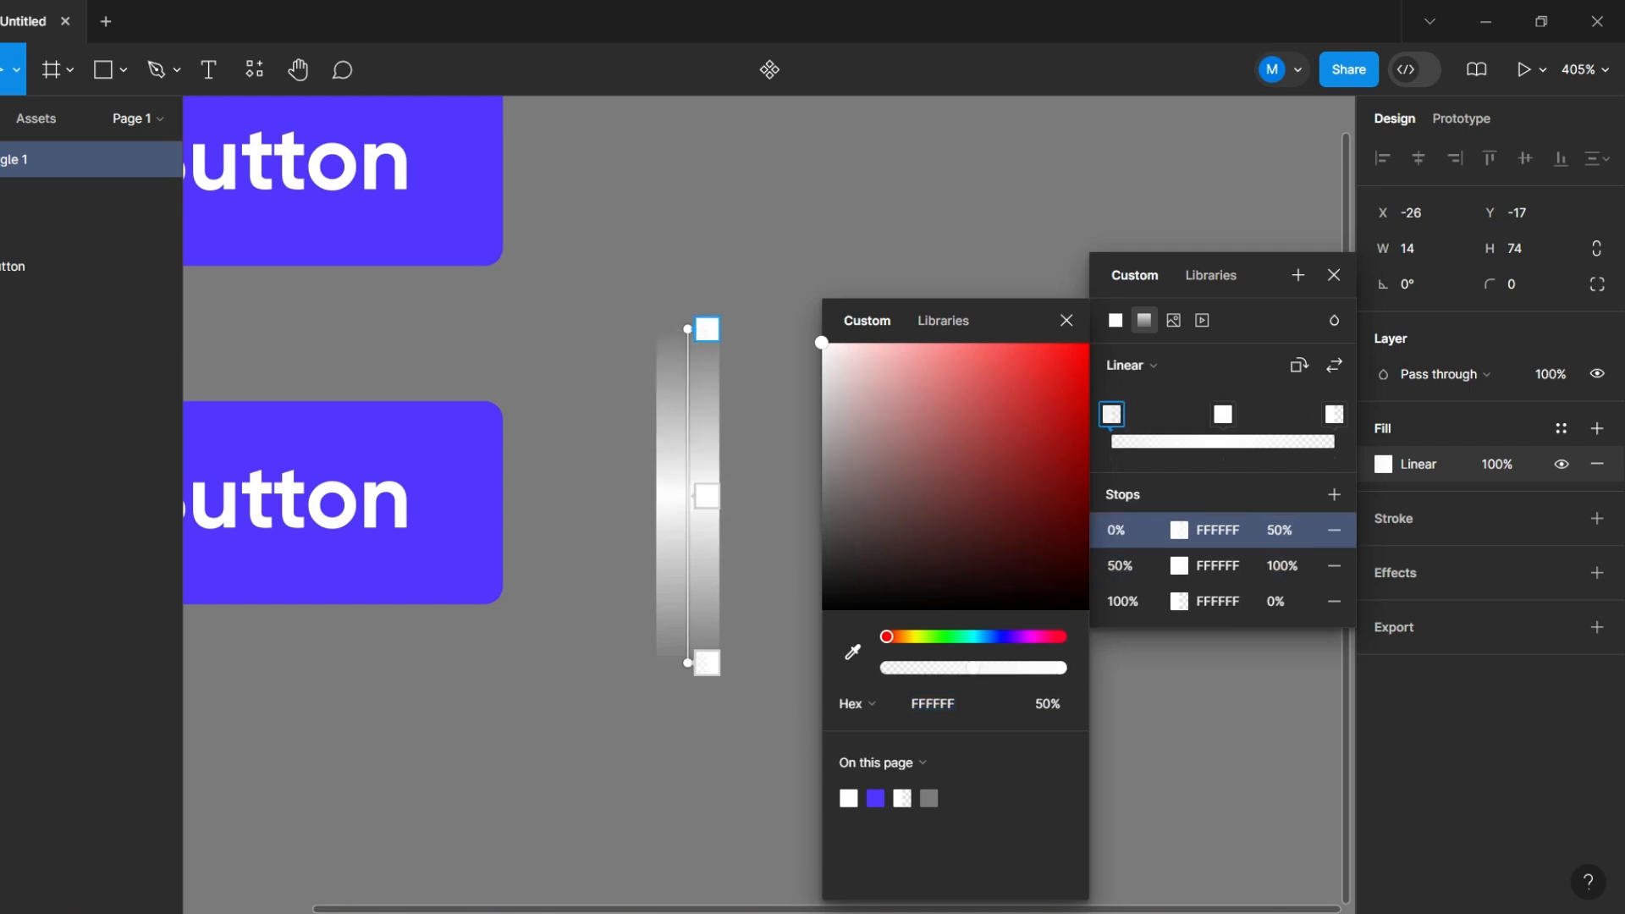
click(1066, 321)
scroll(912, 313, down, 3)
click(1334, 275)
Step: Change the gradient rectangle's layer blend mode to Overlay
scroll(707, 407, up, 2)
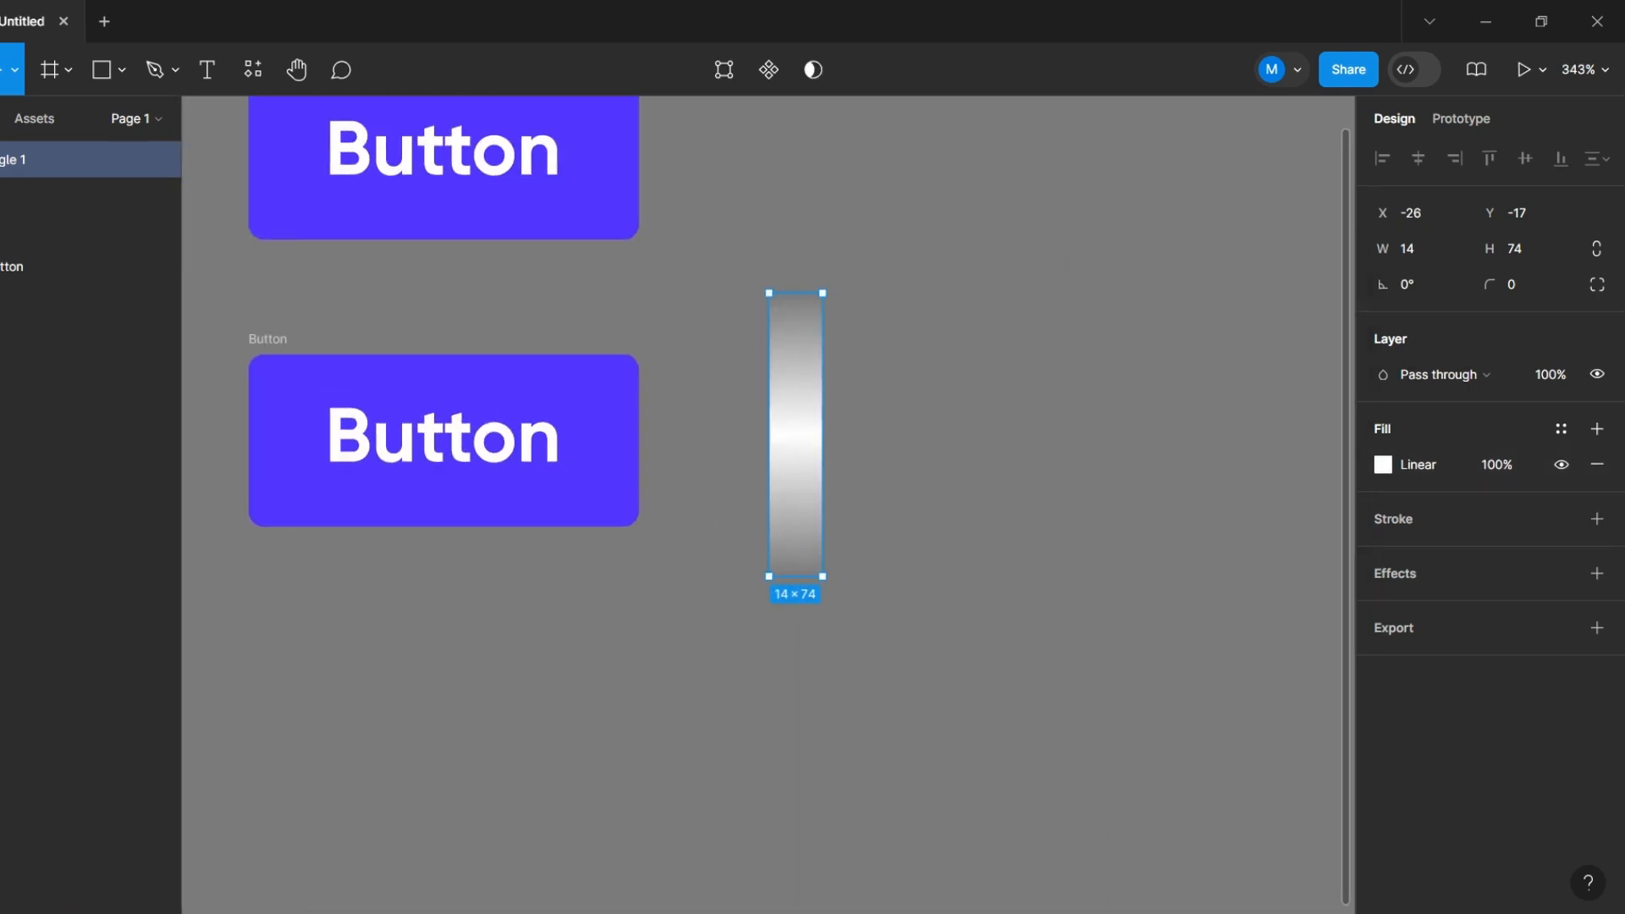
click(1444, 374)
click(1425, 634)
key(Escape)
scroll(1123, 431, down, 3)
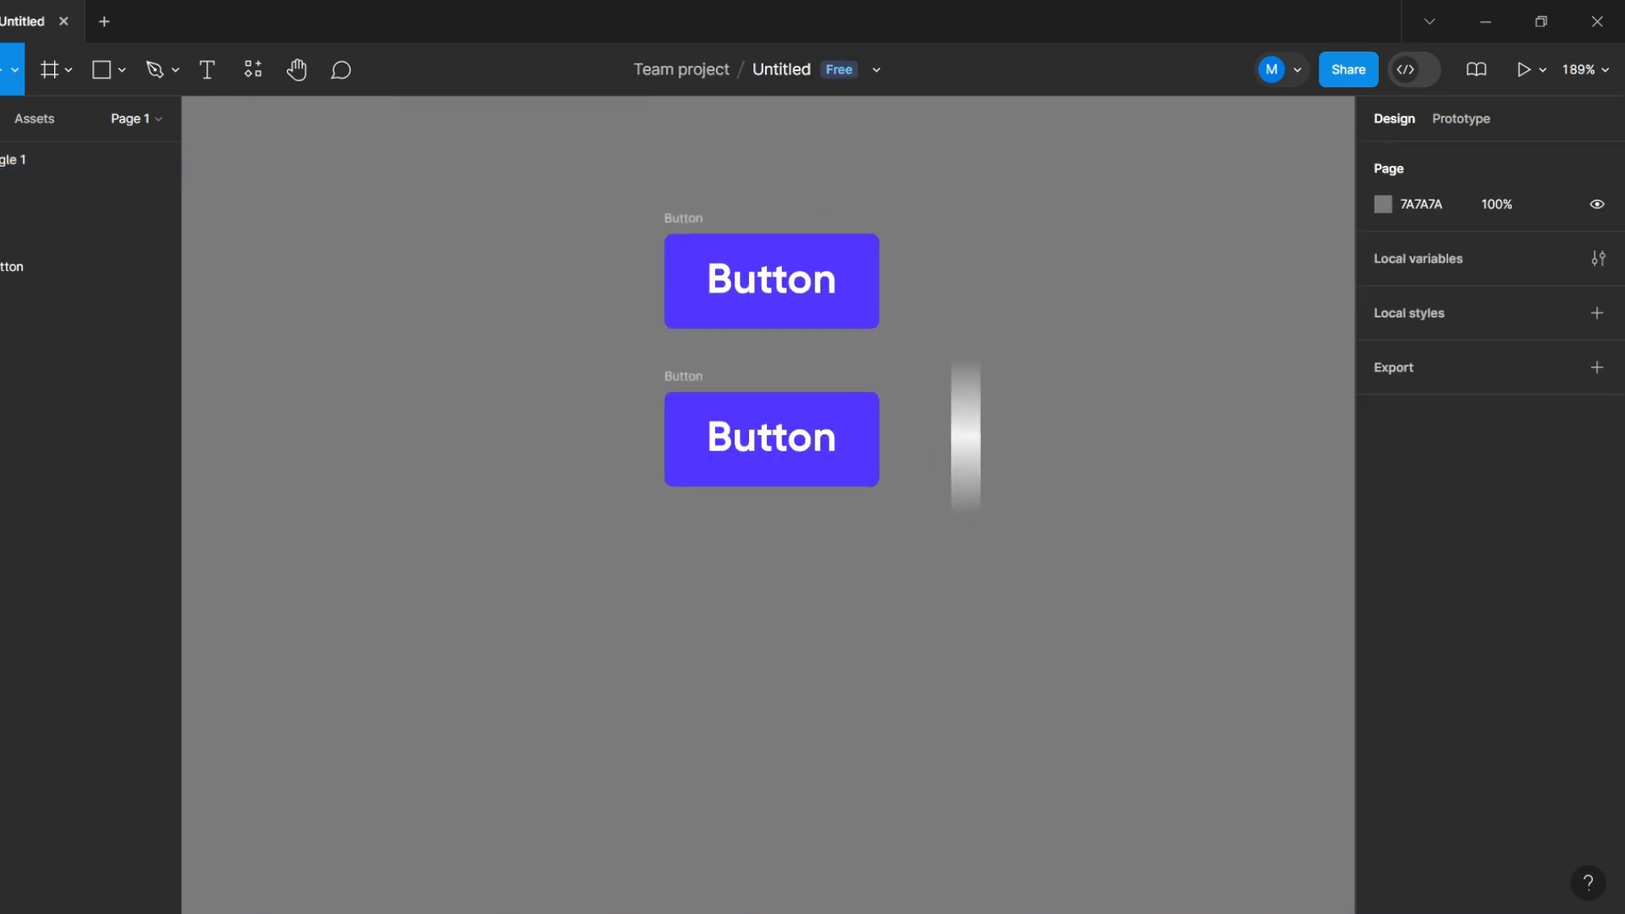
Step: Nest the gradient rectangle inside the lower Button frame behind its text, with absolute position enabled
scroll(715, 408, up, 4)
drag(1194, 458, 1040, 482)
scroll(841, 491, up, 4)
click(51, 195)
click(50, 160)
drag(51, 160, 51, 195)
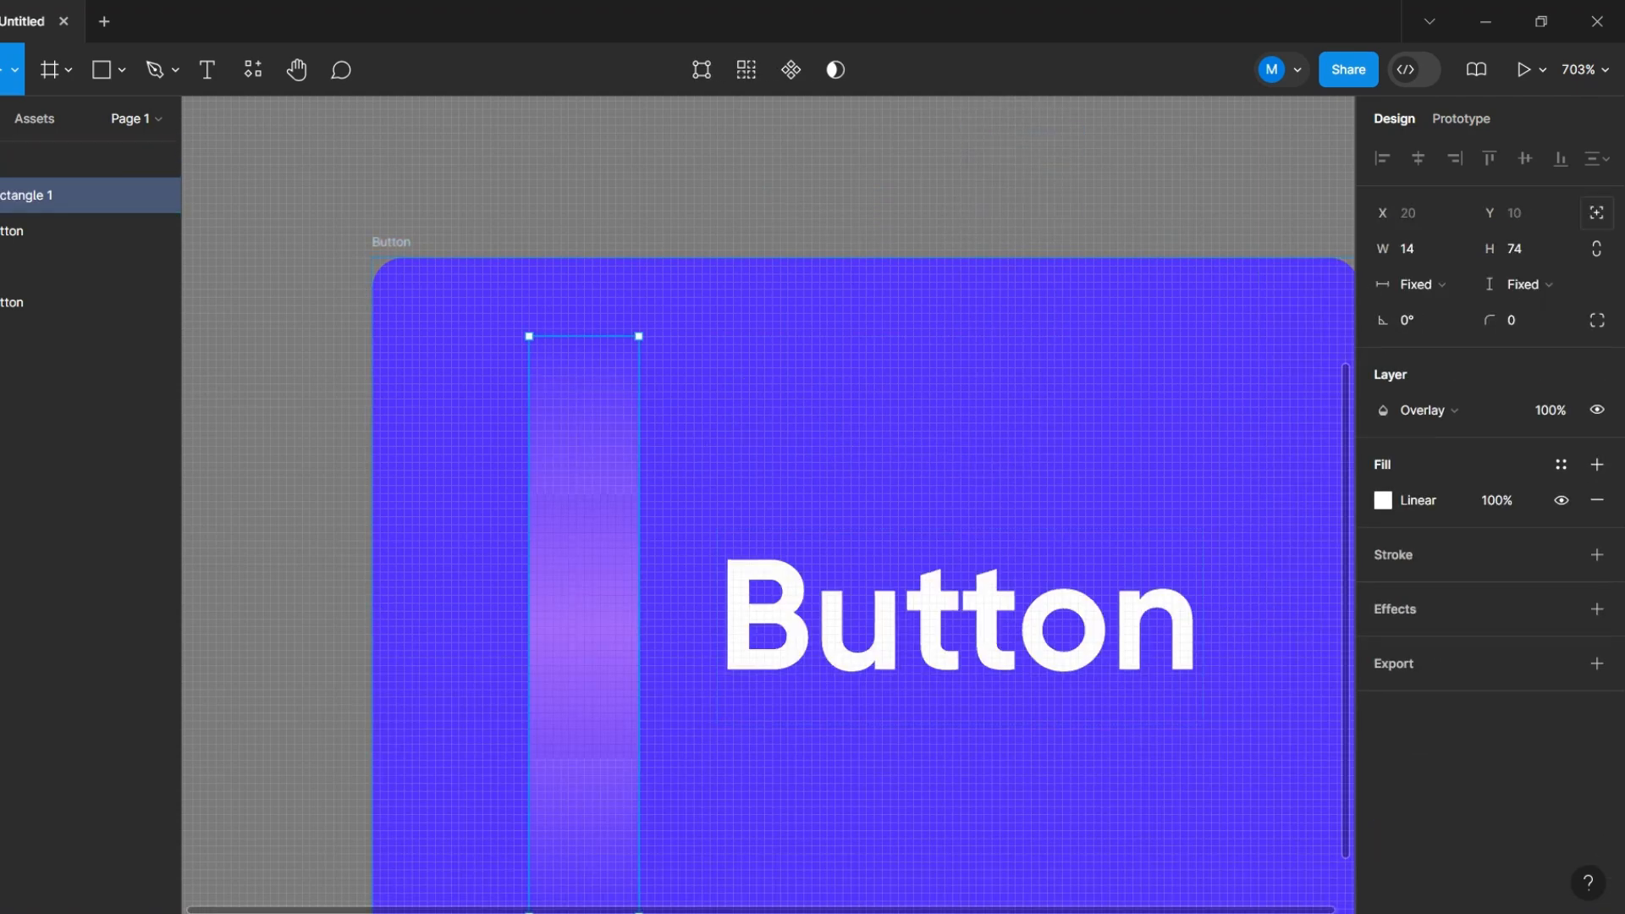
click(1596, 214)
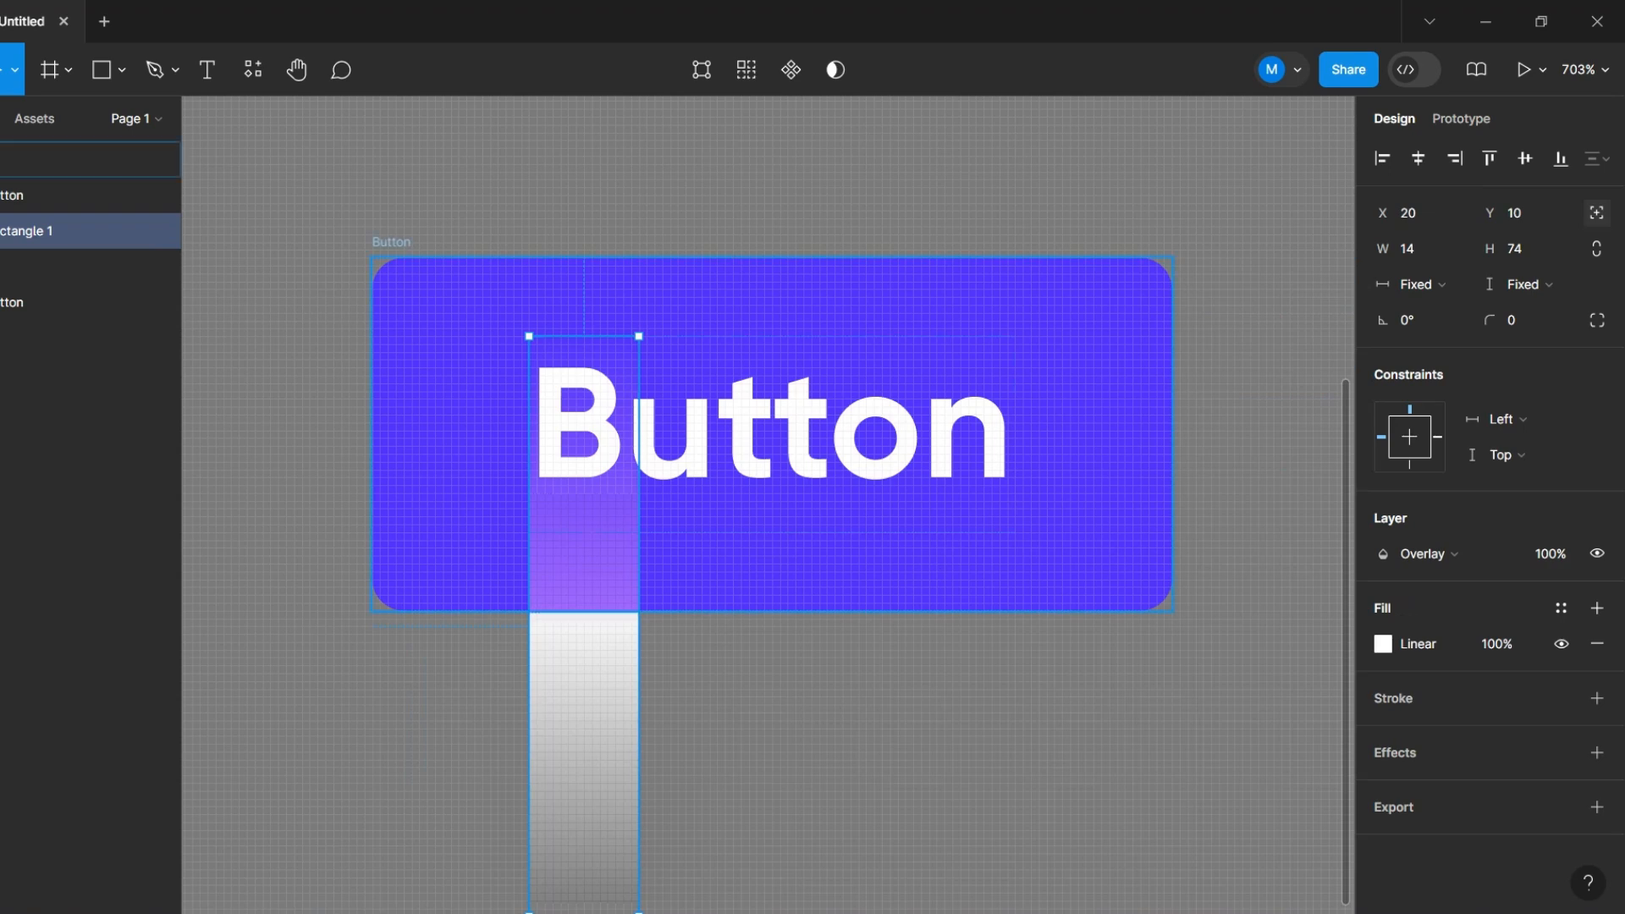
Step: Clip the lower button's content and lay the gradient rectangle diagonally across it, rotated to about -42.8°
key(Escape)
click(584, 550)
drag(648, 330, 834, 451)
drag(652, 525, 730, 352)
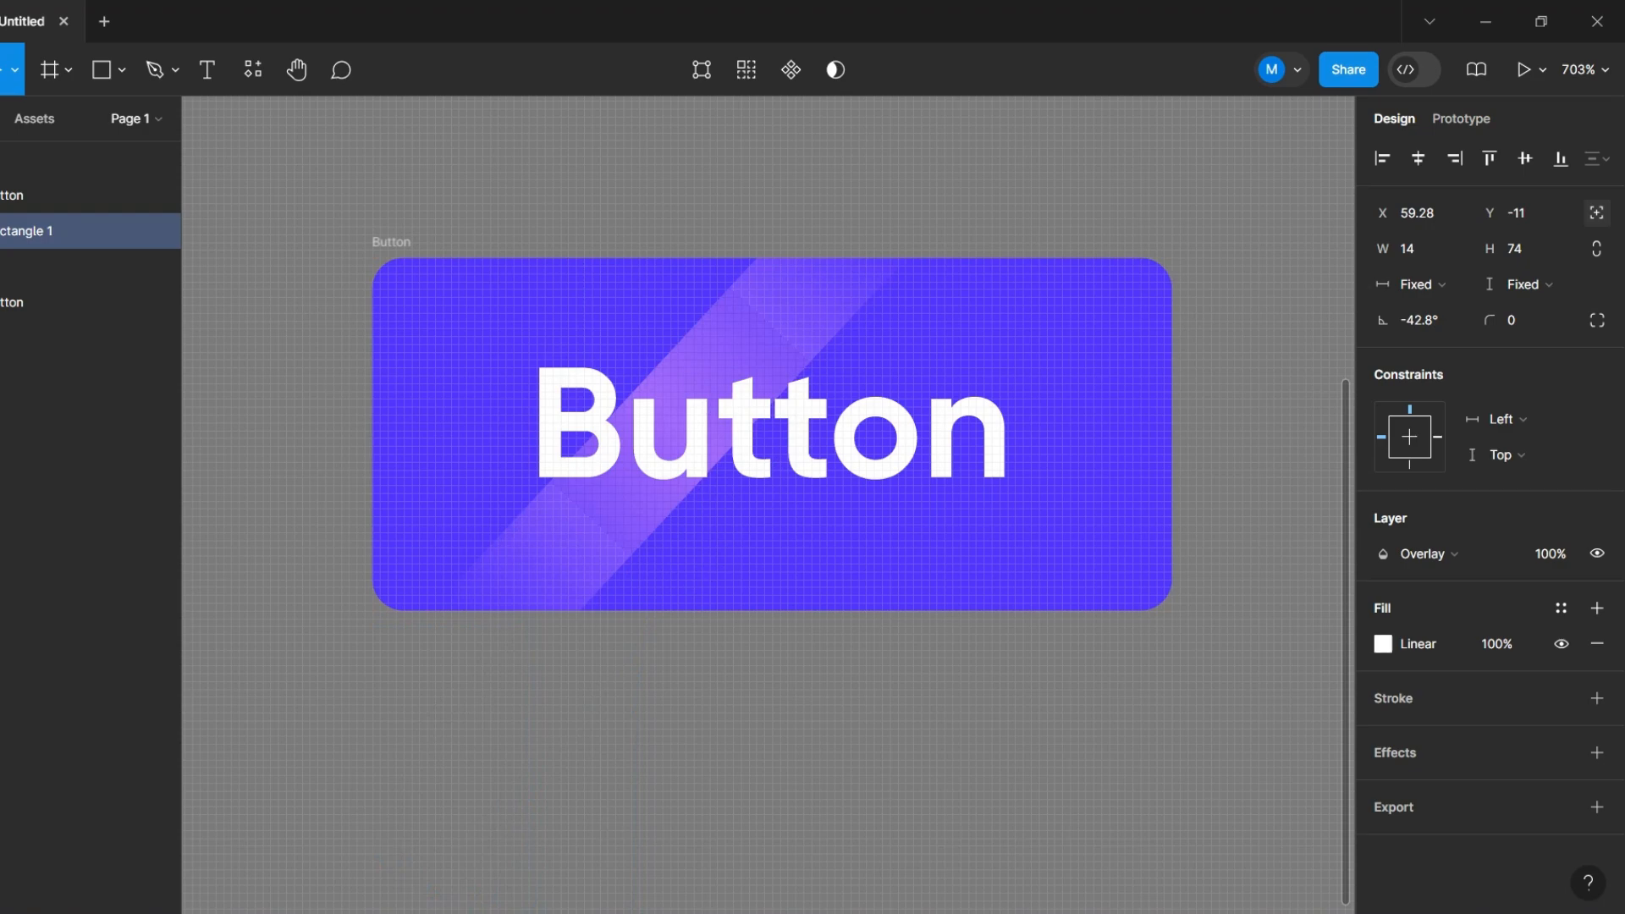
scroll(730, 352, up, 3)
scroll(731, 352, up, 2)
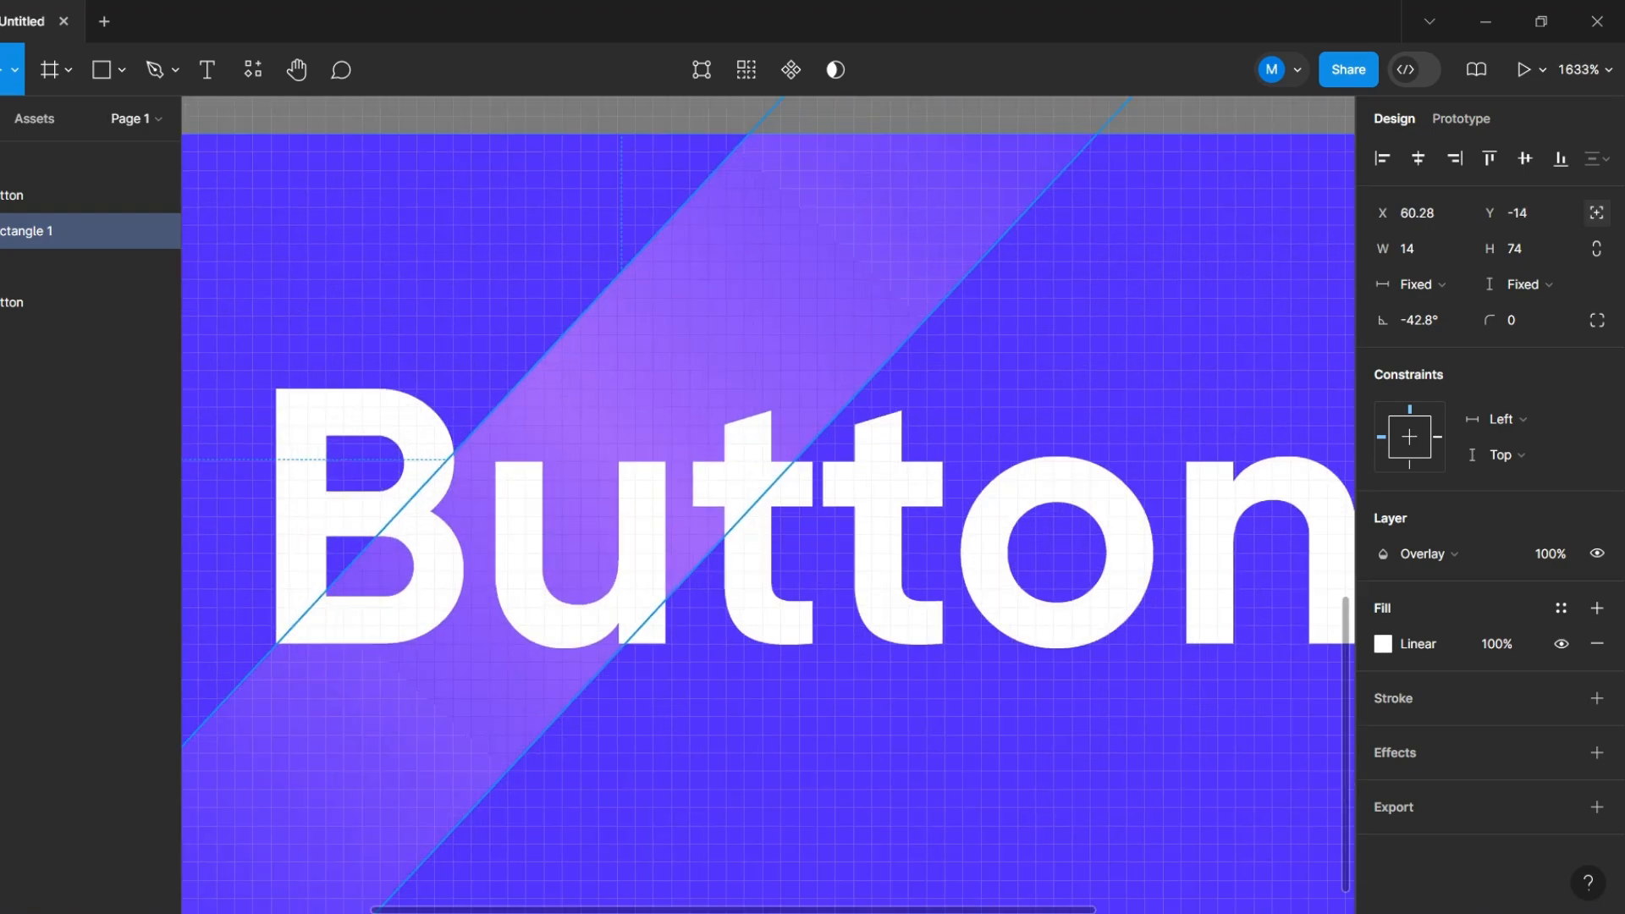
scroll(731, 352, down, 6)
scroll(731, 352, up, 2)
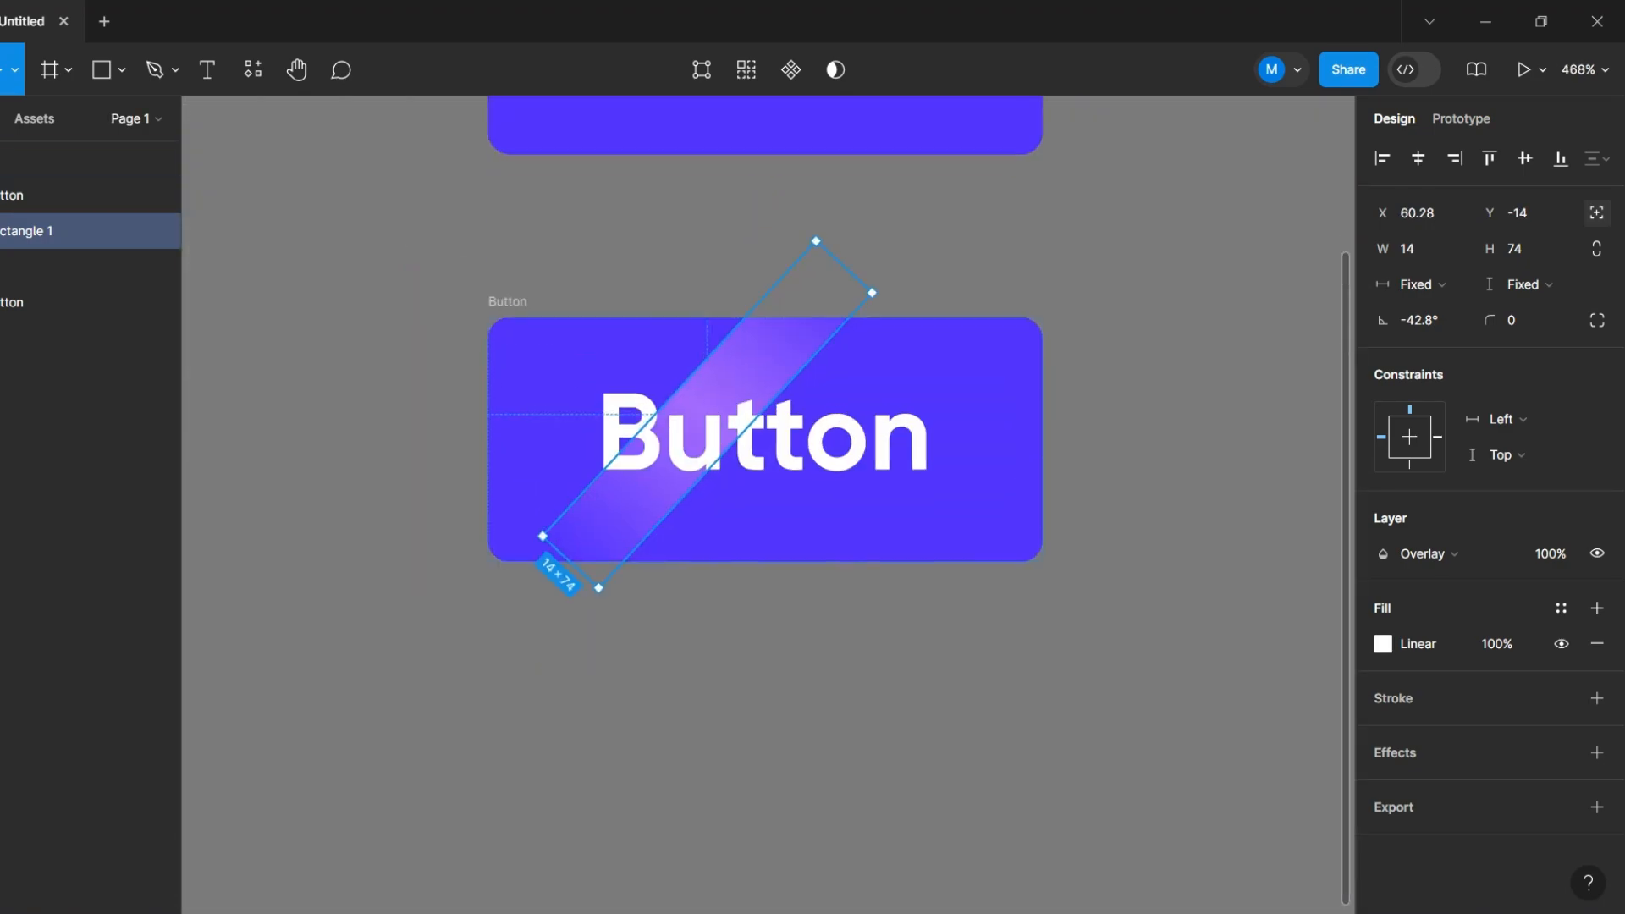
Step: Lengthen the diagonal gradient rectangle past the button's upper and lower edges and spread narrower copies of it across the button
scroll(730, 352, up, 2)
drag(727, 393, 721, 424)
drag(556, 601, 543, 614)
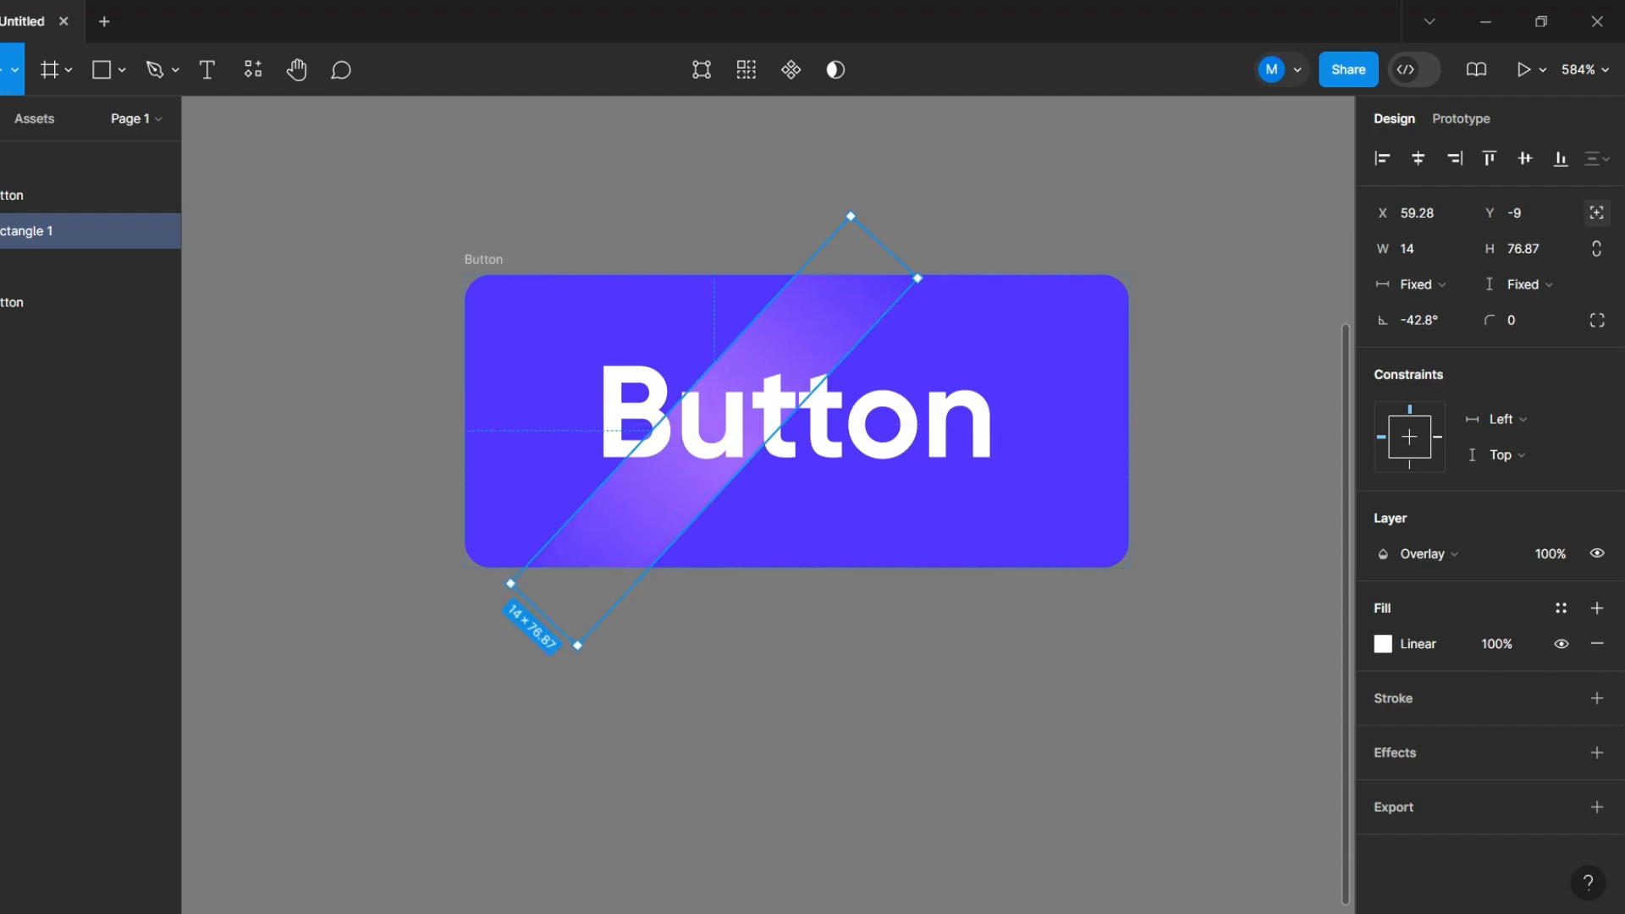
drag(885, 248, 908, 222)
drag(584, 653, 597, 661)
drag(725, 418, 529, 395)
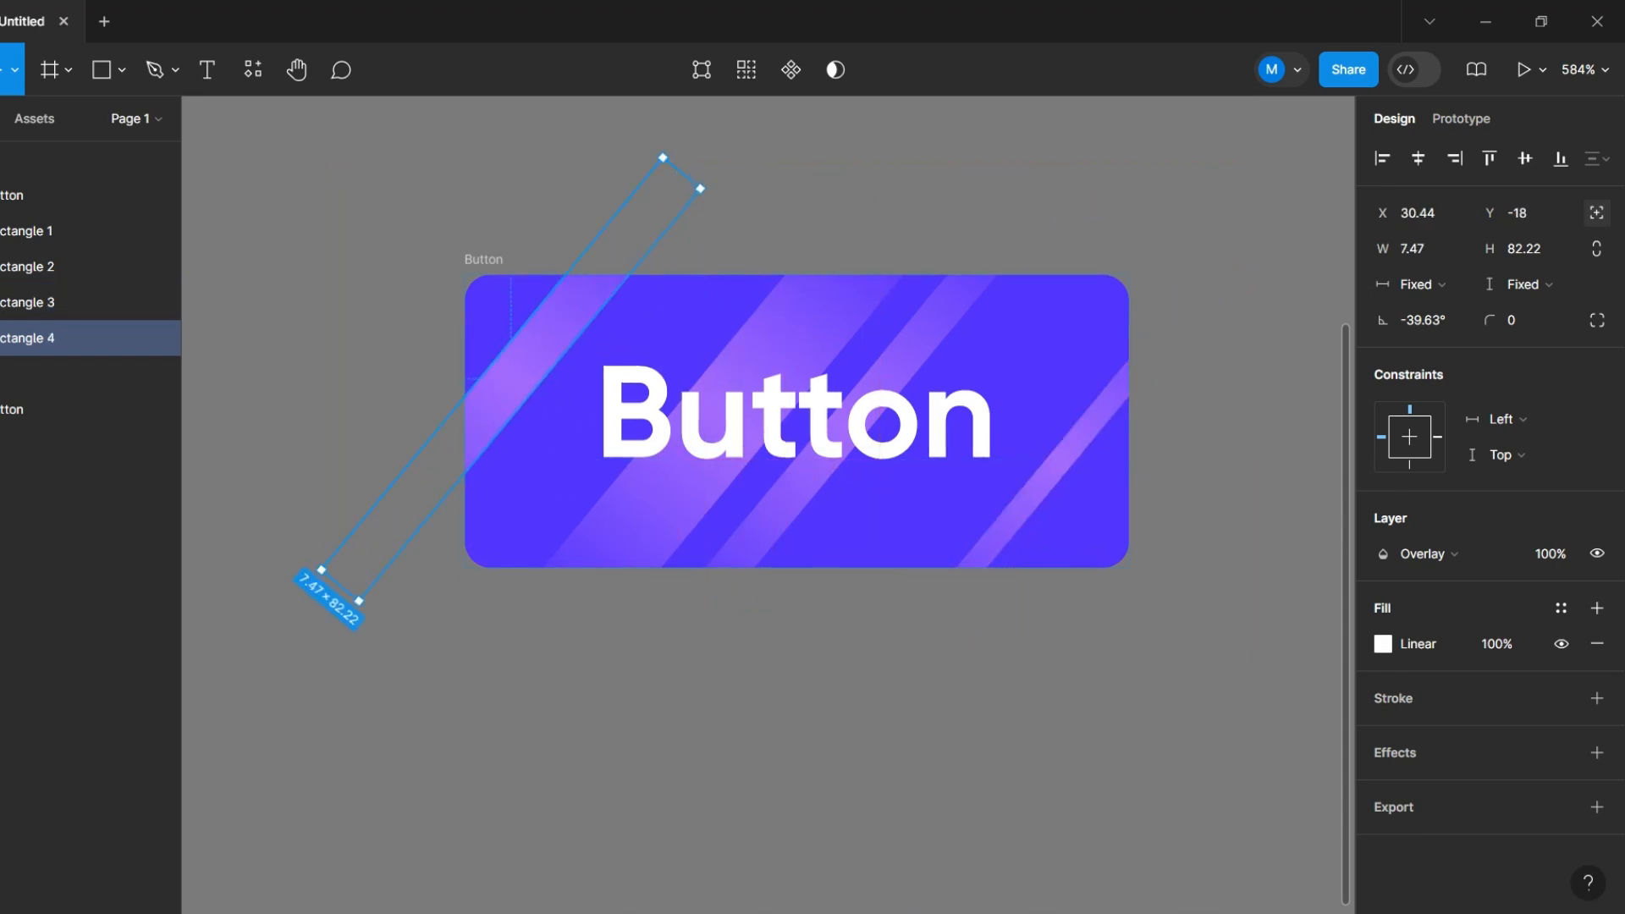
Step: Shorten the outermost gradient stripes at both sides of the button to about 42.43 (Rectangle 4) and 47.12 (Rectangle 3) high
drag(340, 584, 442, 461)
drag(681, 173, 618, 248)
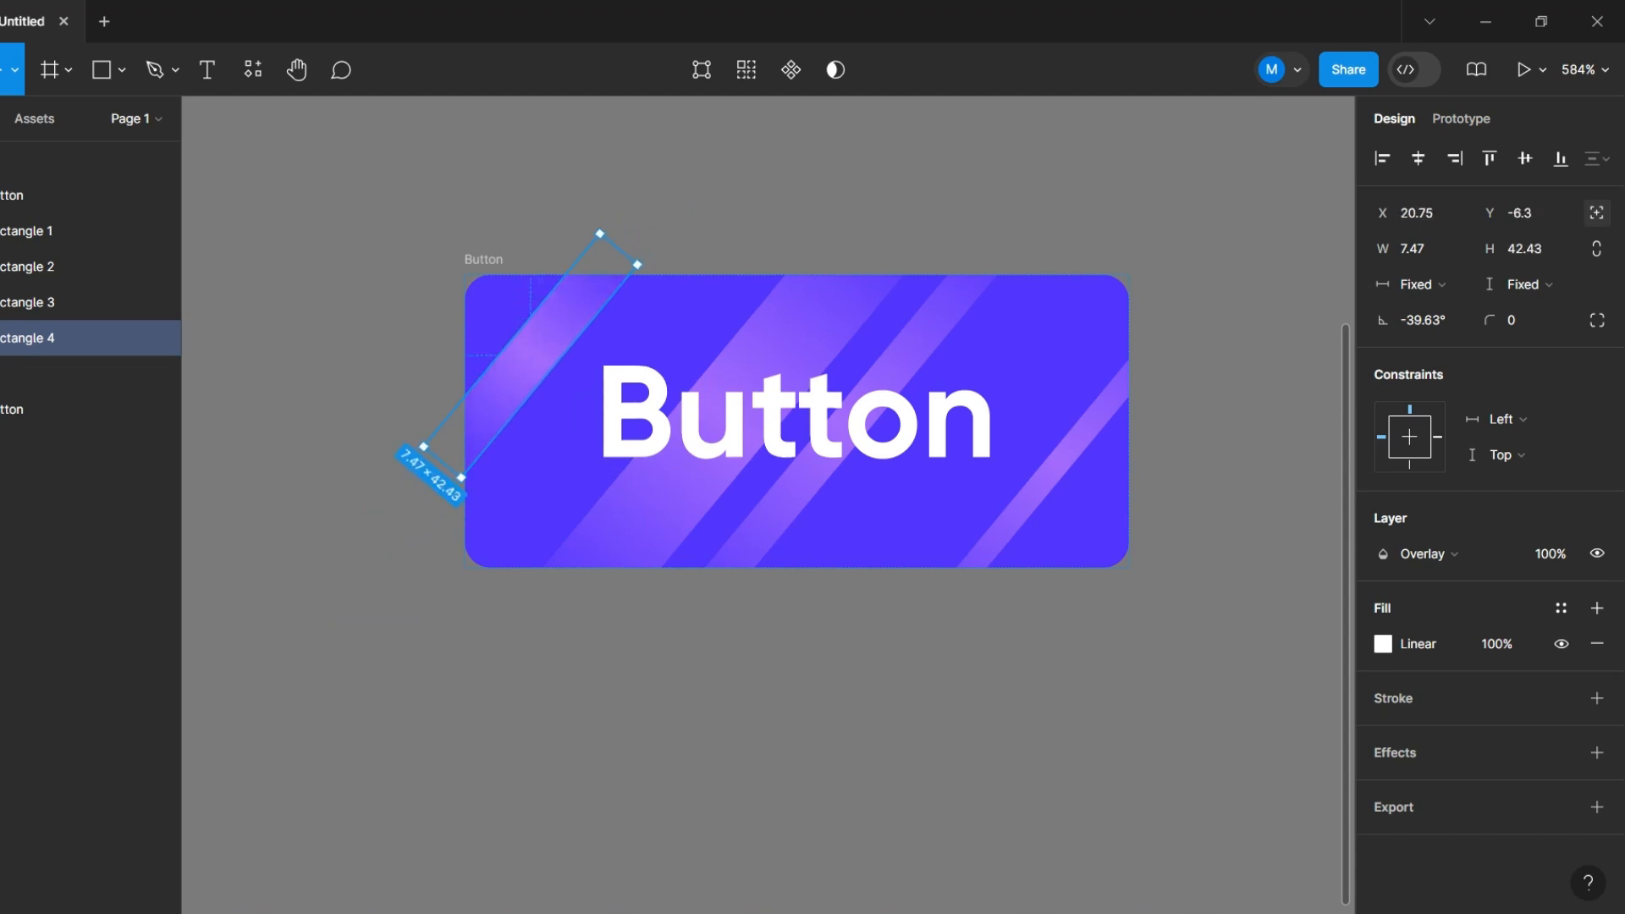
click(1056, 463)
drag(1230, 254, 1143, 359)
drag(890, 666, 946, 597)
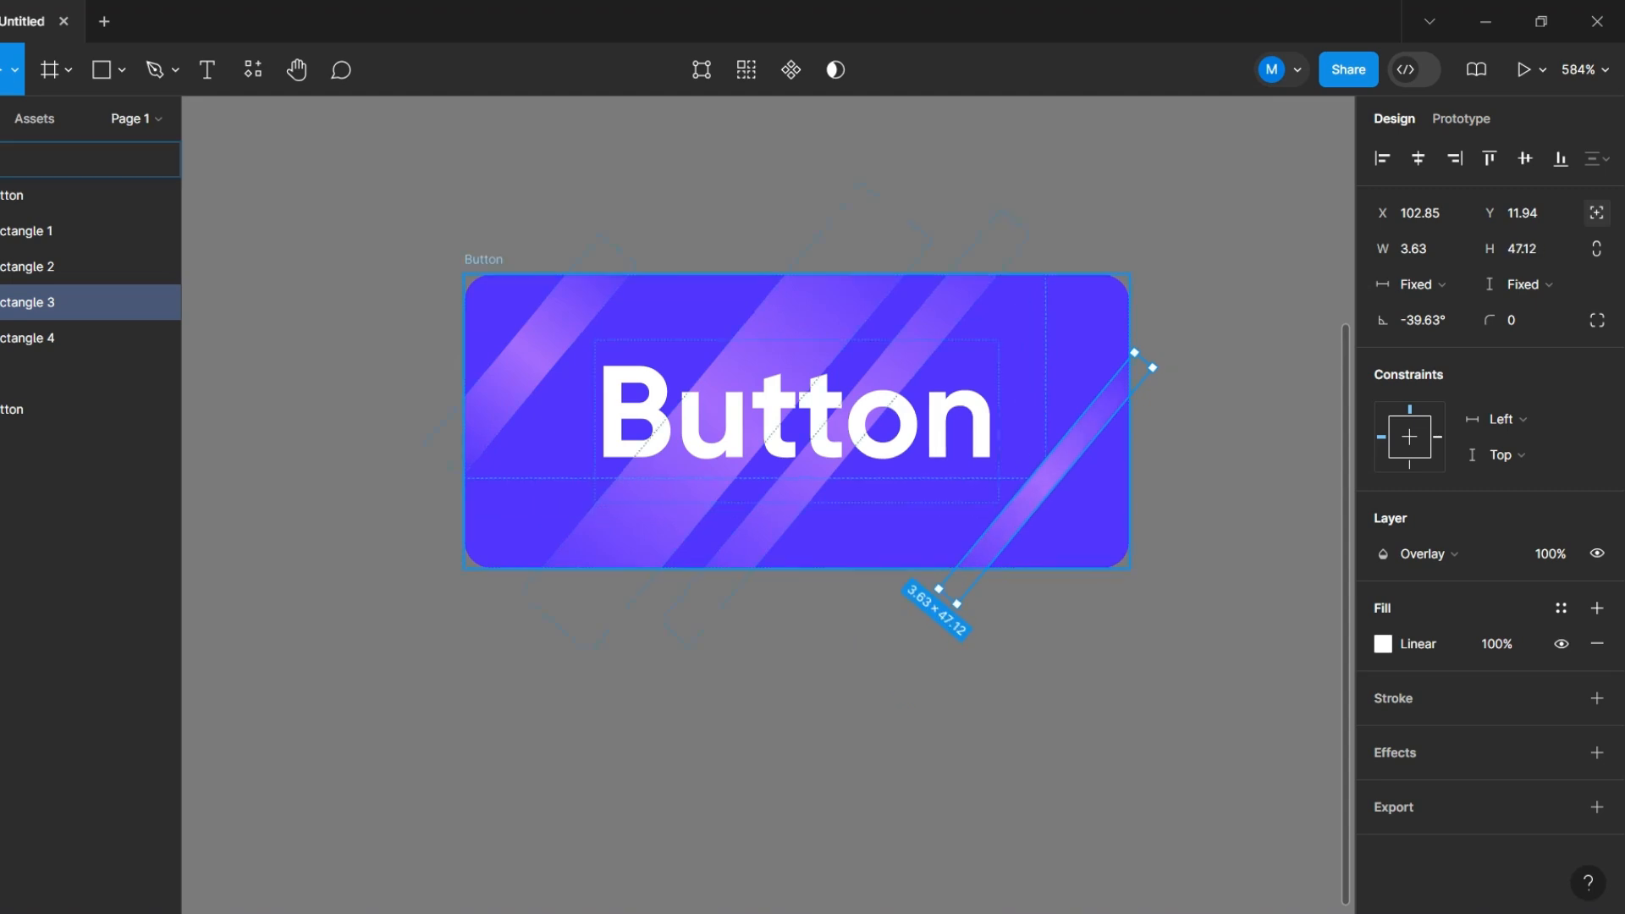
key(Escape)
Step: Set the layer opacity of all four gradient rectangles to 50%
scroll(948, 609, down, 2)
scroll(948, 609, down, 3)
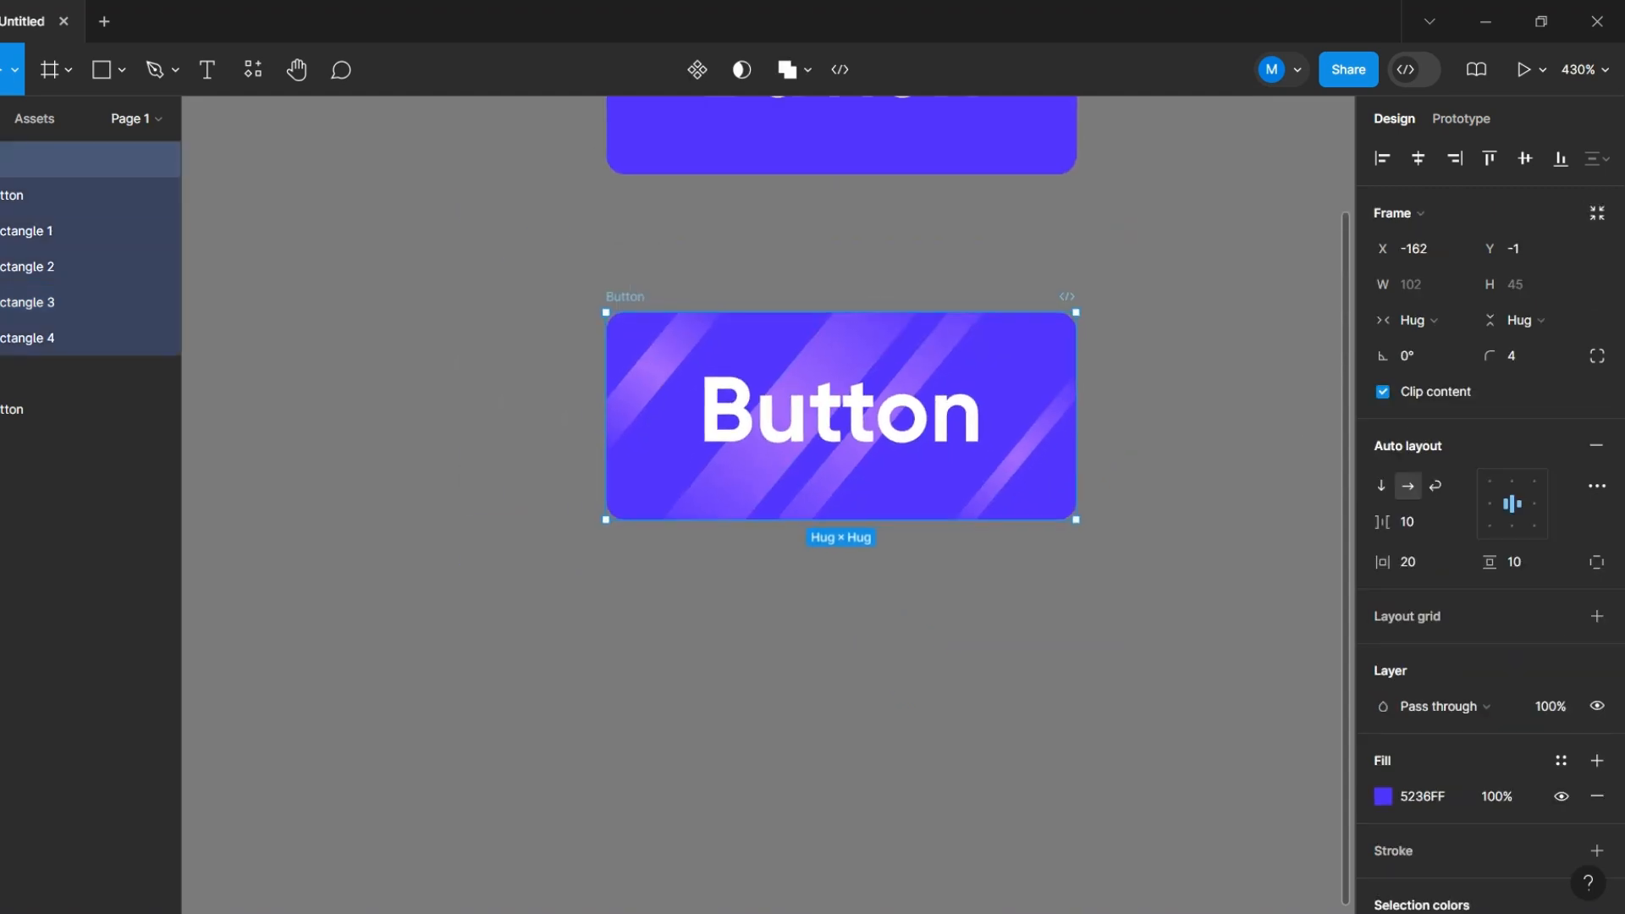
scroll(953, 603, up, 1)
key(Escape)
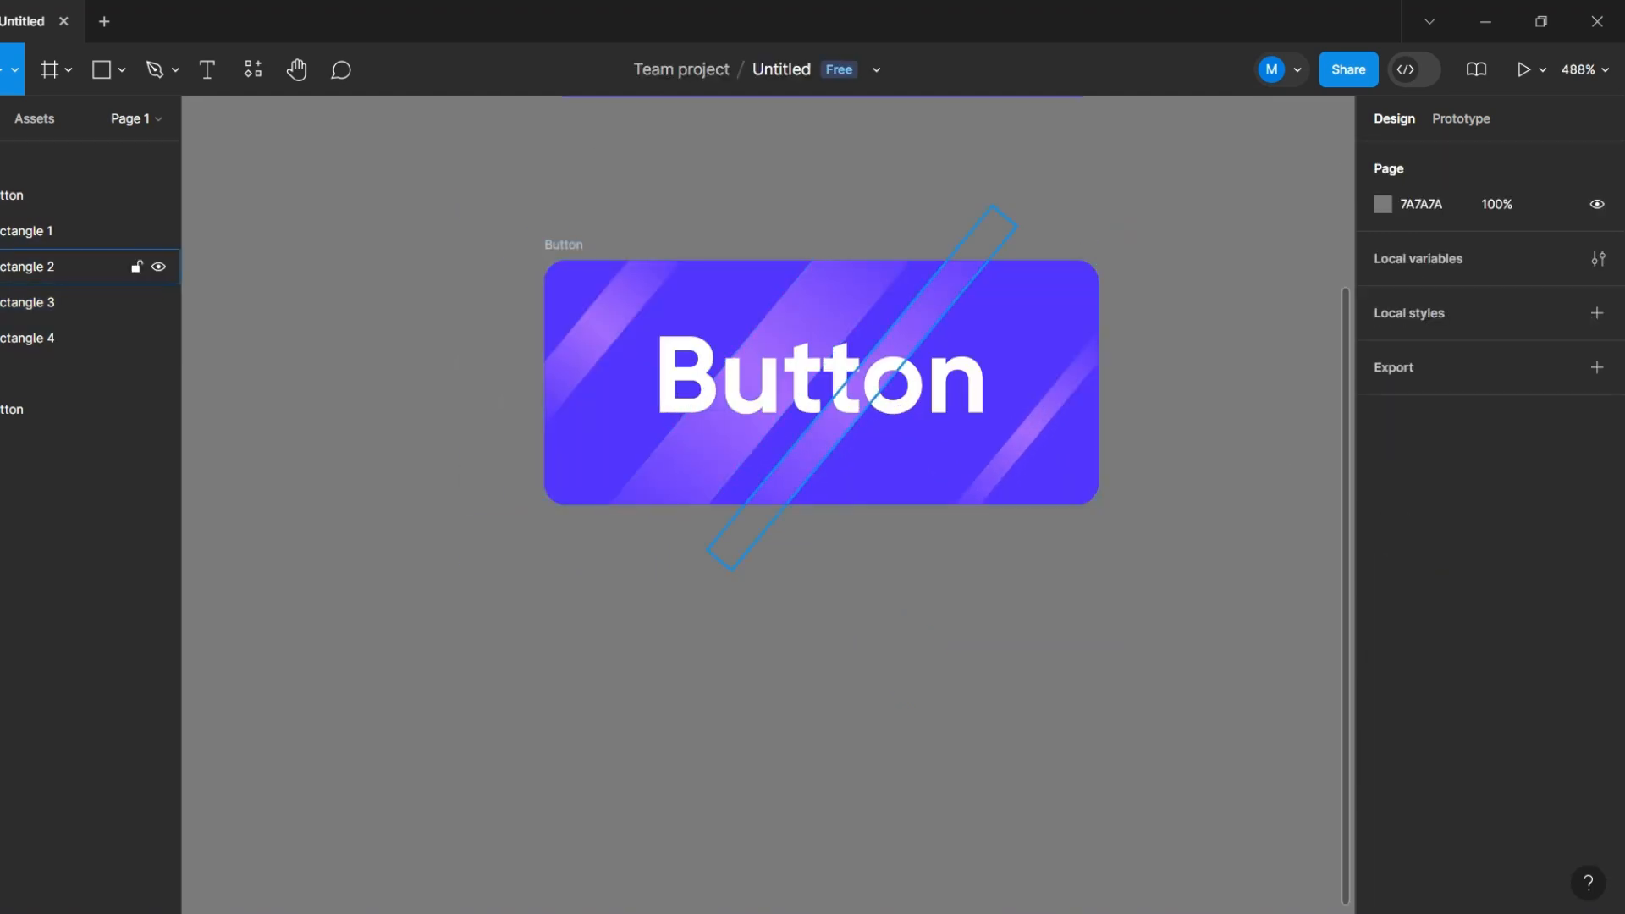
click(34, 230)
shift+click(34, 338)
drag(1497, 615, 1389, 611)
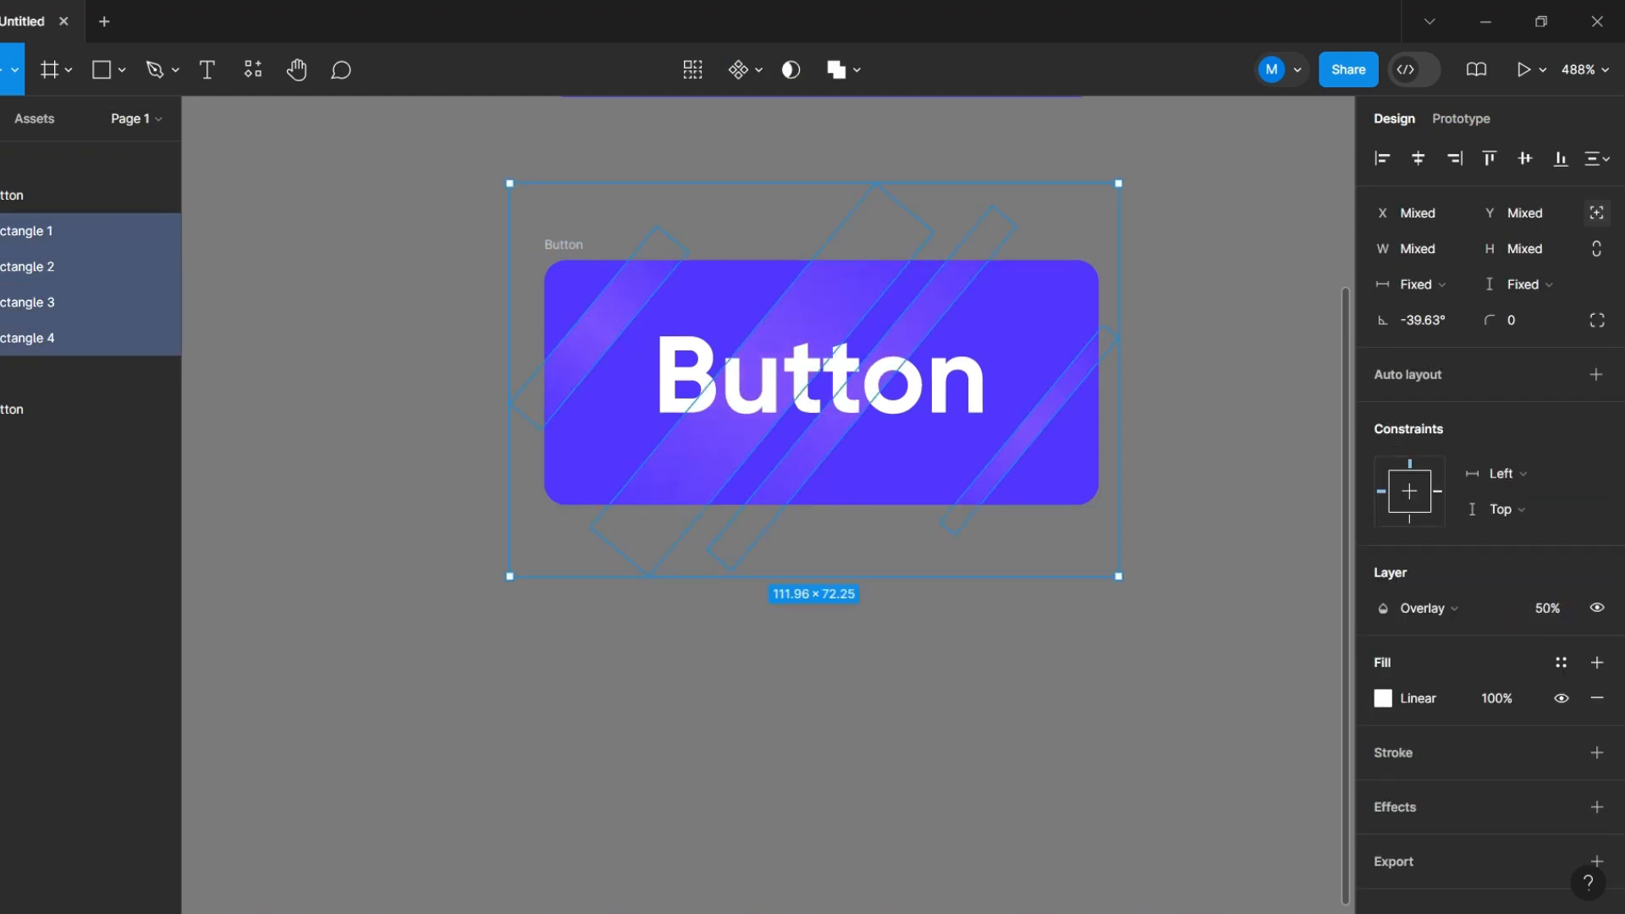
click(1202, 507)
Step: Group the four gradient rectangles inside the lower button
scroll(598, 594, down, 4)
scroll(858, 537, up, 3)
scroll(889, 664, up, 1)
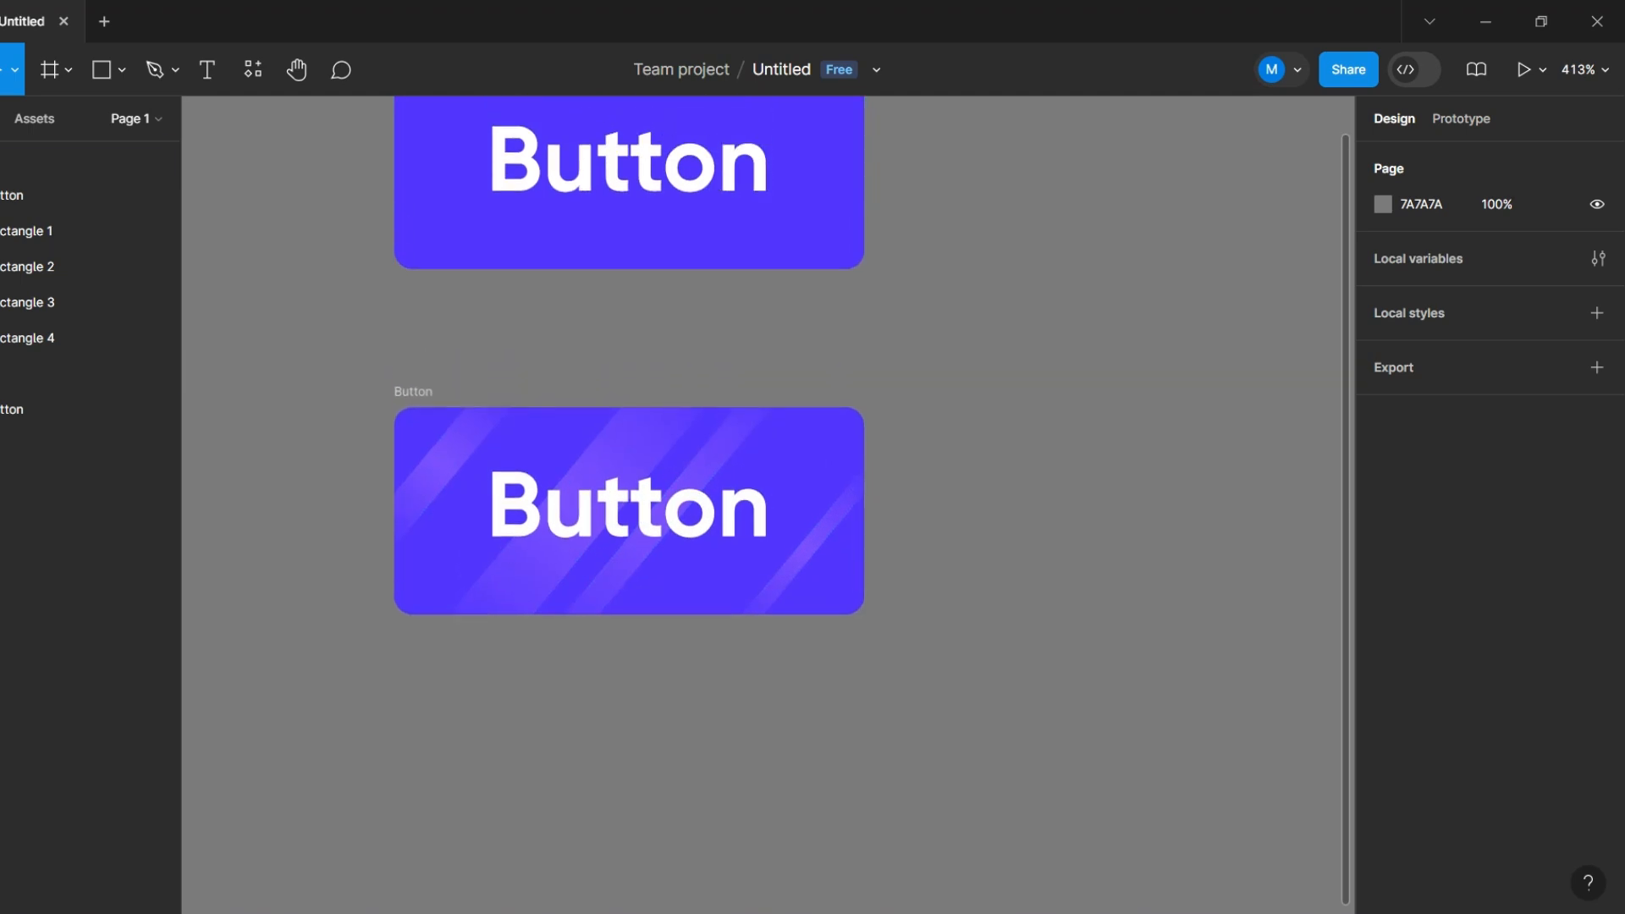
scroll(889, 665, down, 3)
click(750, 401)
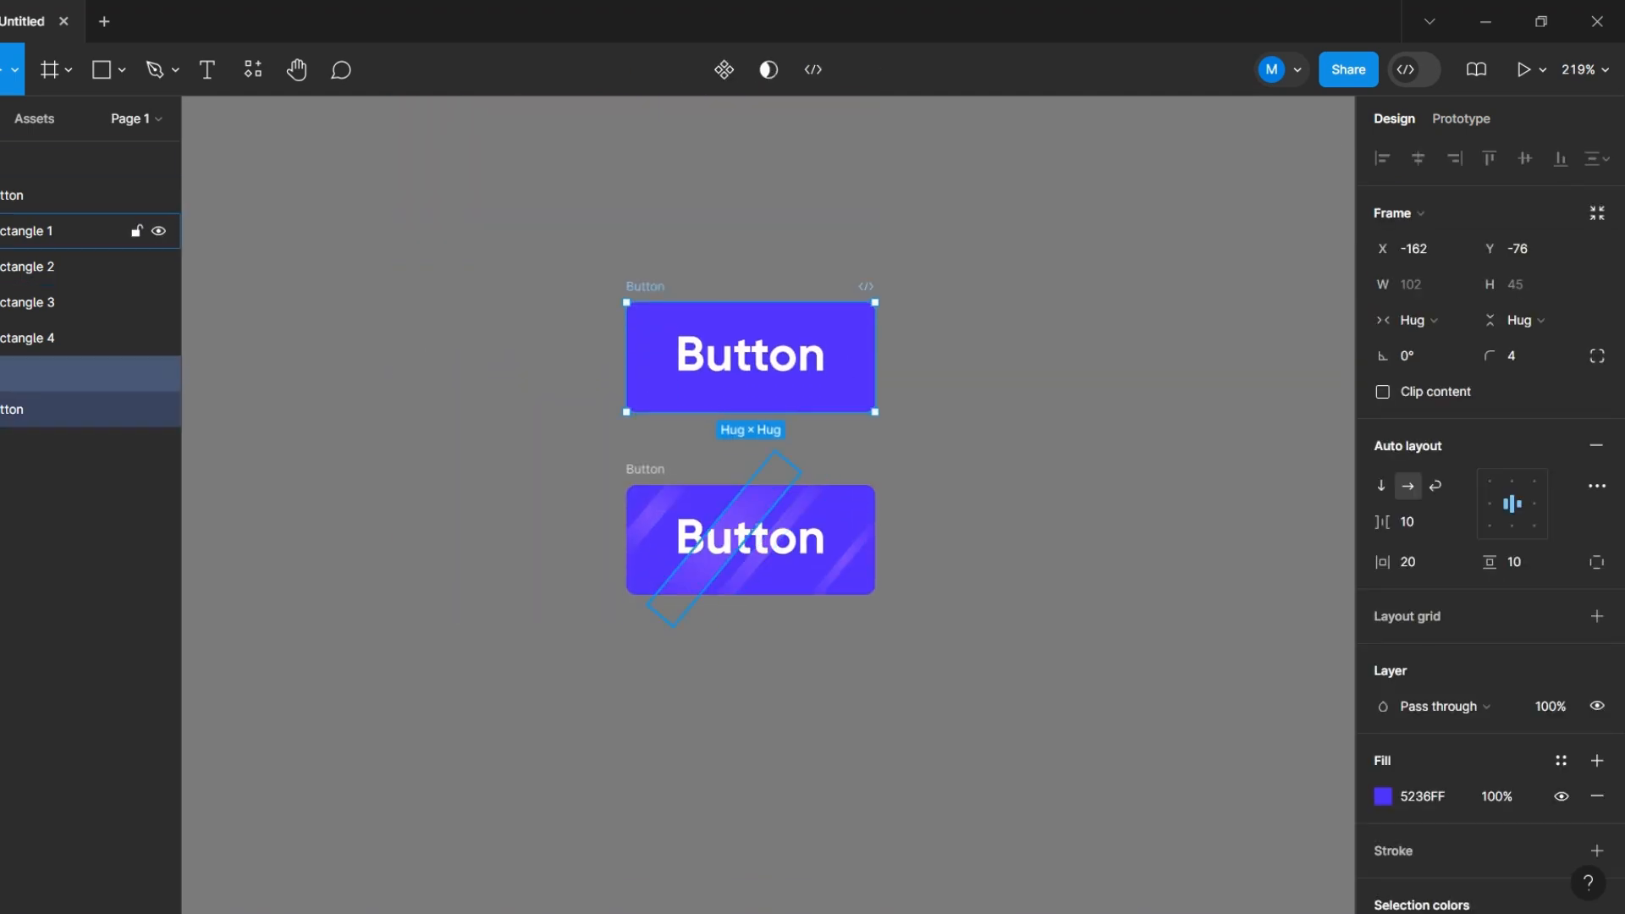
click(34, 230)
shift+click(34, 337)
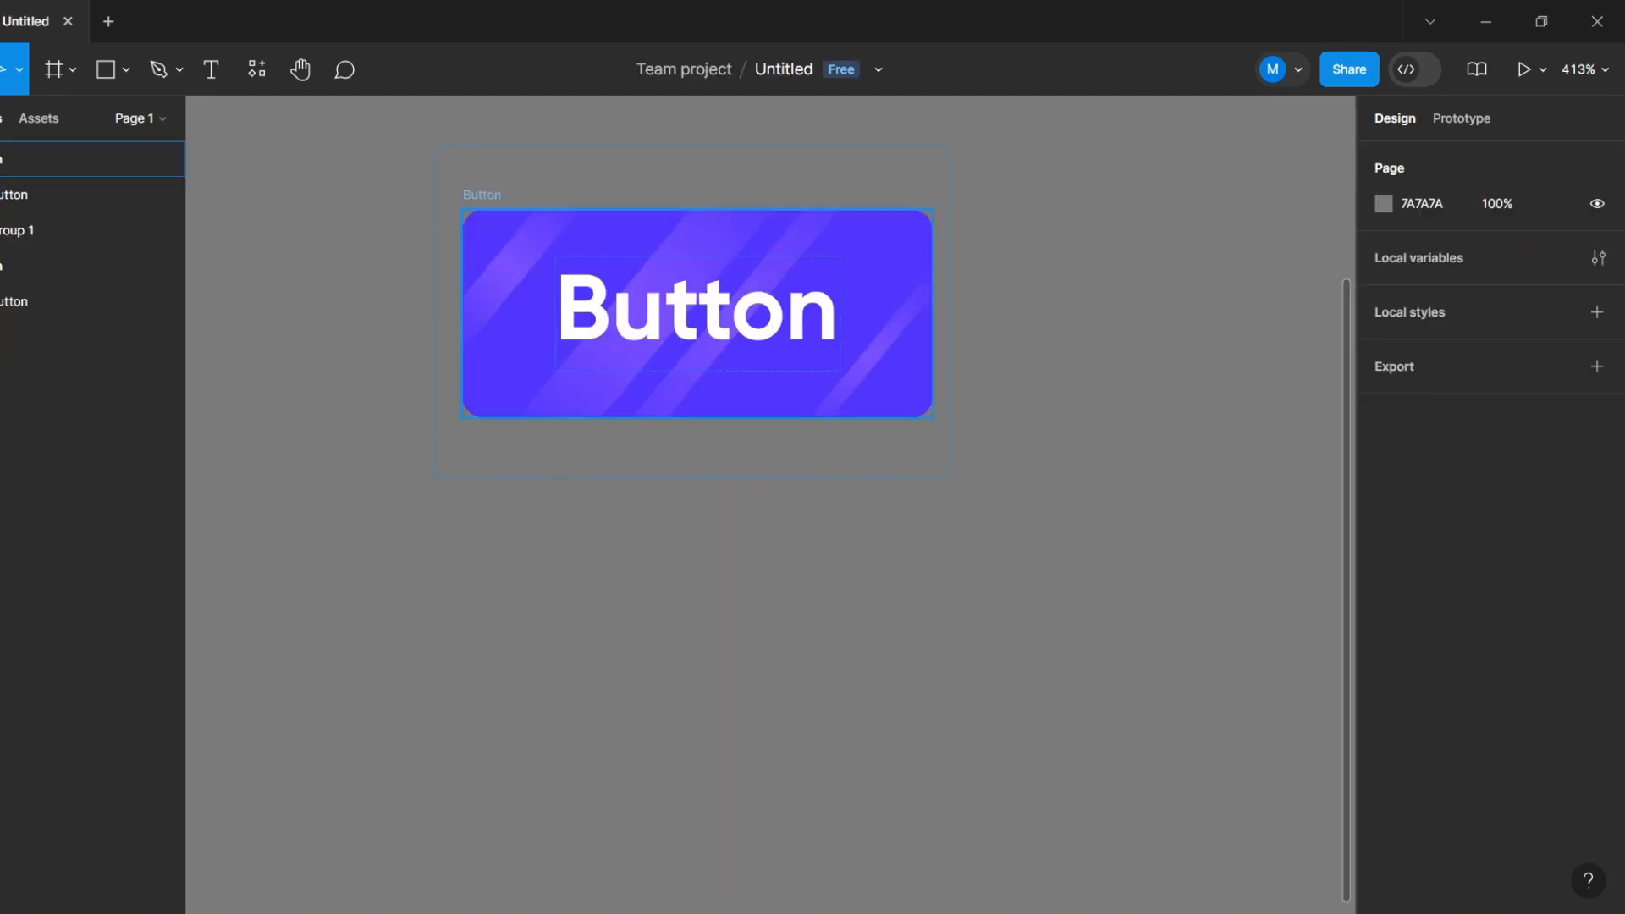
Step: Move the stripe group horizontally out of the button's left side, to X -112
double_click(518, 263)
double_click(518, 263)
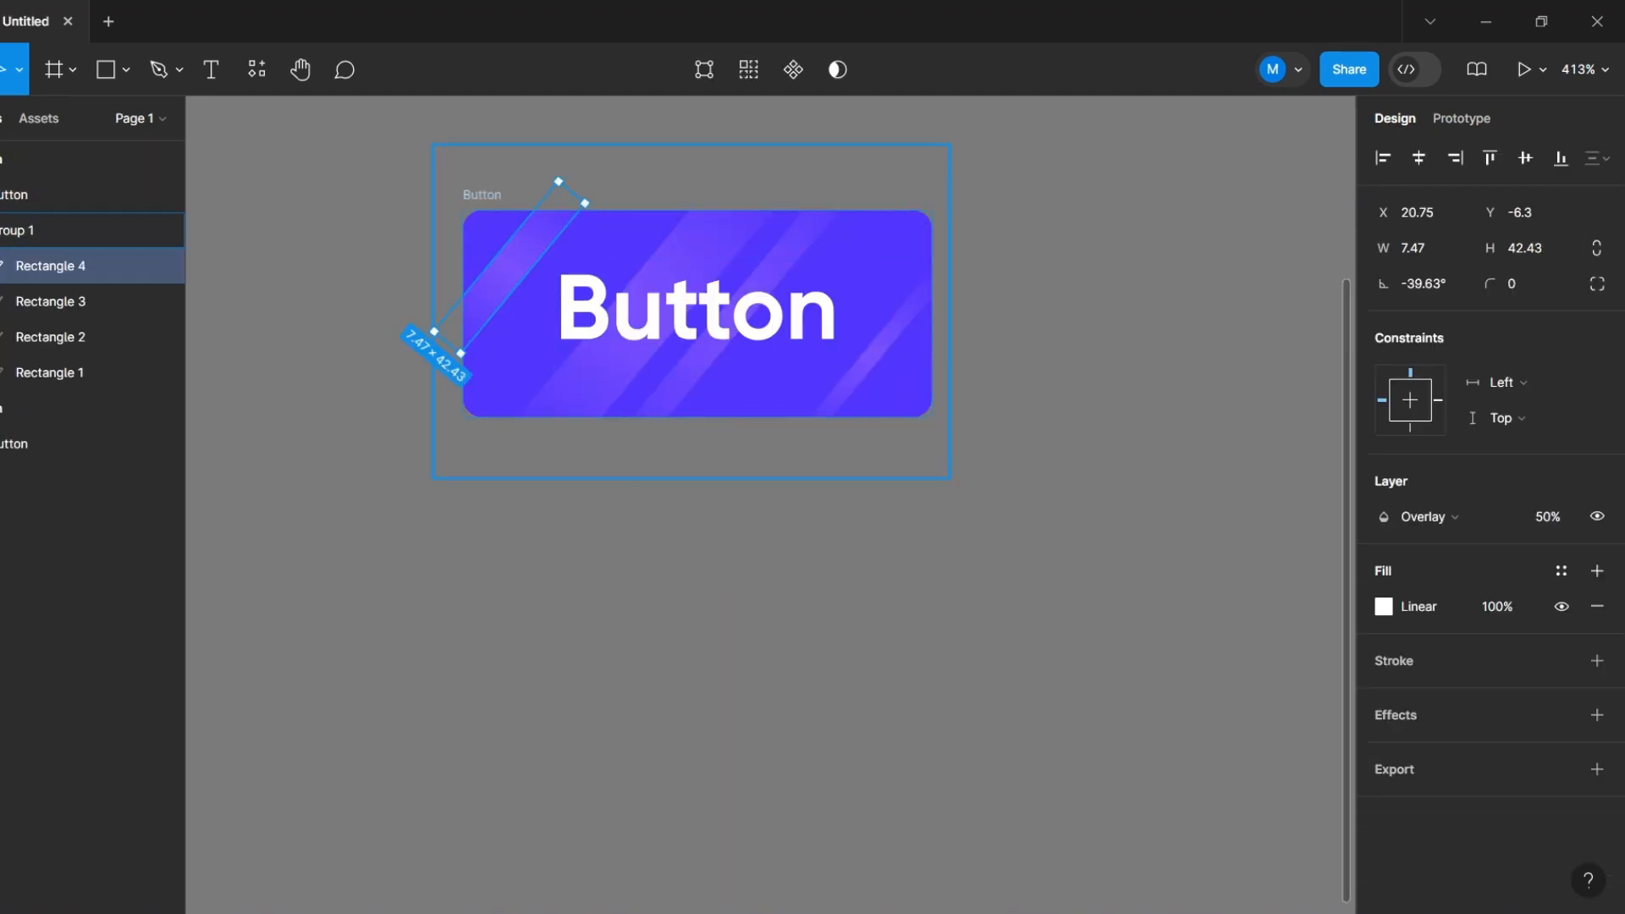
click(68, 230)
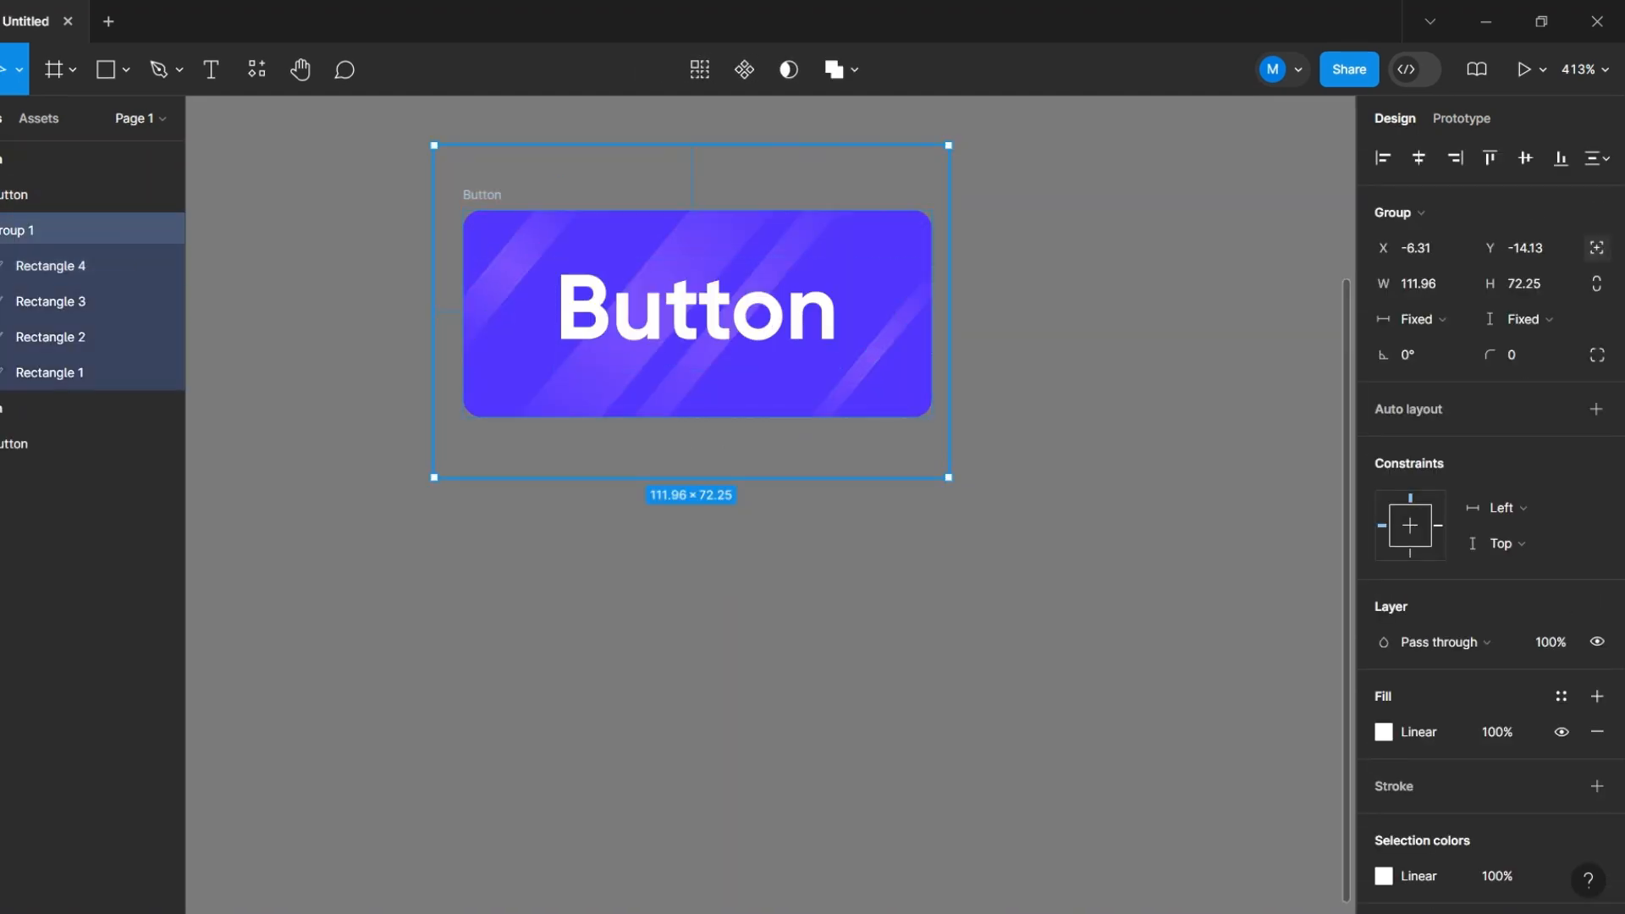
key(shift+Left)
key(shift+Left)
key(shift+Left)
key(shift+Left)
key(shift+Left)
key(shift+Left)
key(shift+Left)
key(shift+Left)
key(shift+Left)
key(Left)
key(Left)
key(Left)
key(Left)
key(Left)
key(Left)
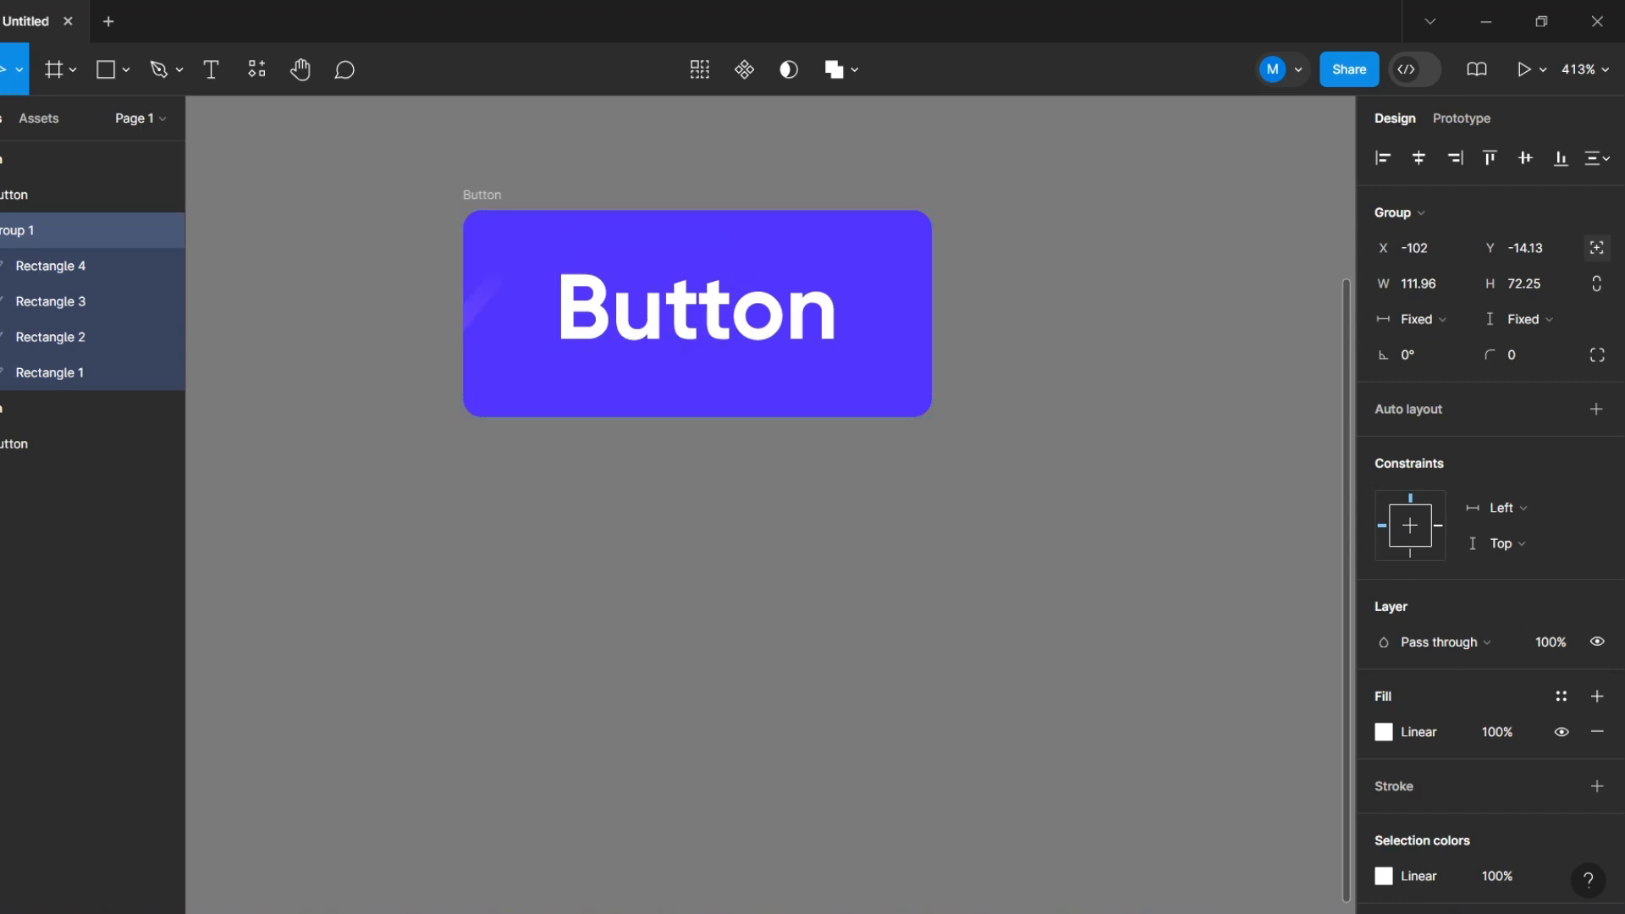
key(shift+Right)
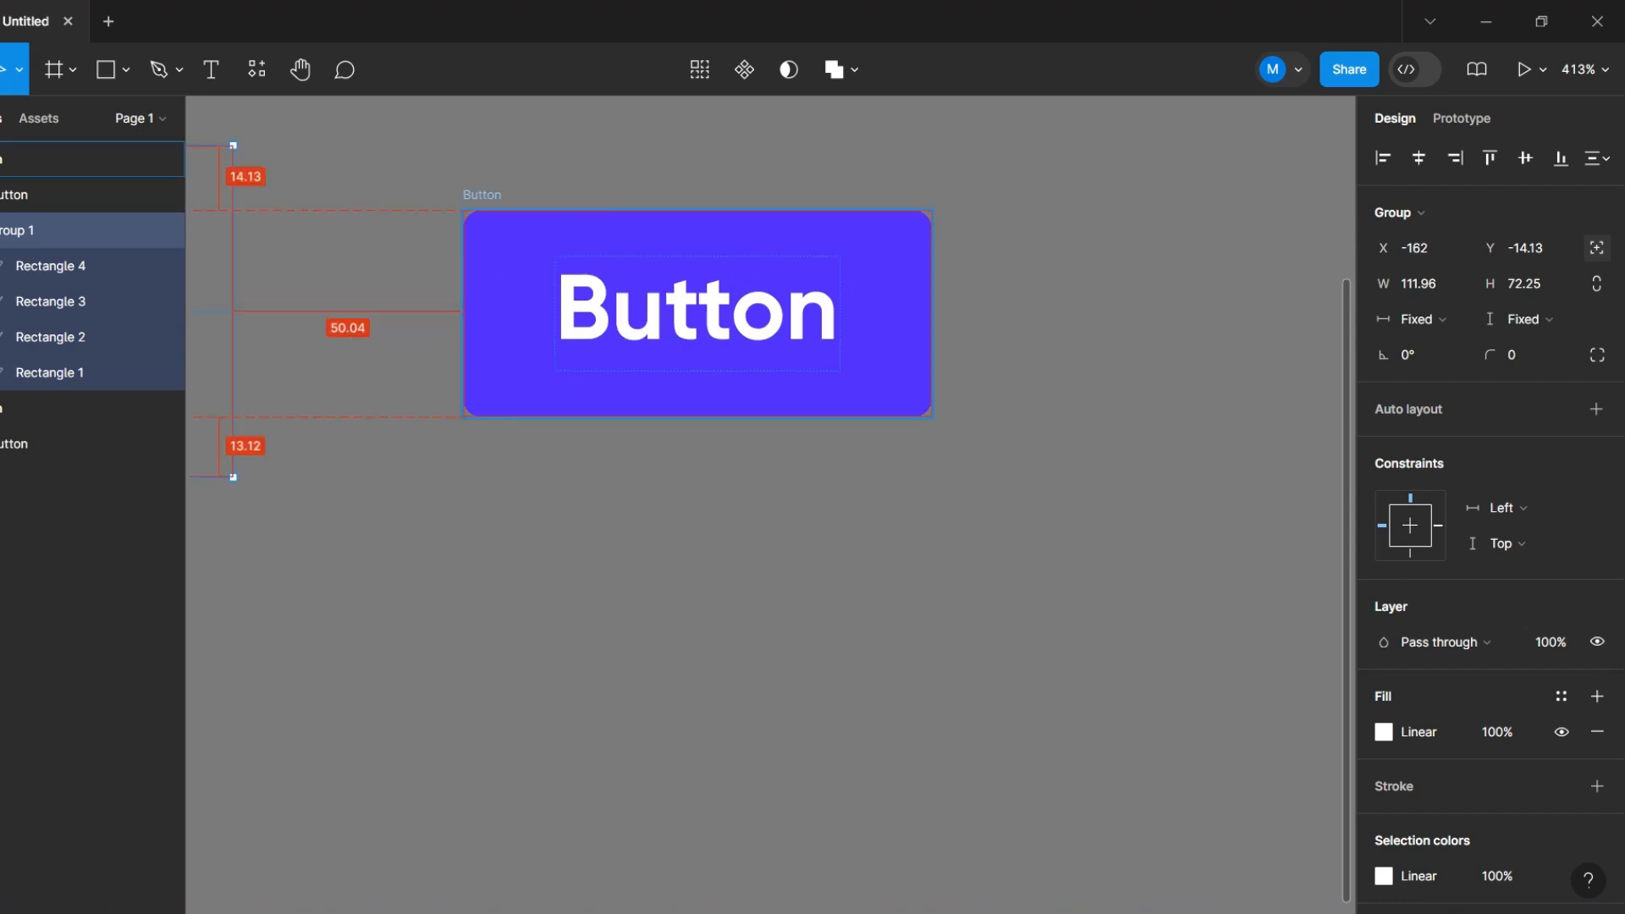
key(shift+Right)
key(shift+Right)
key(shift+Right)
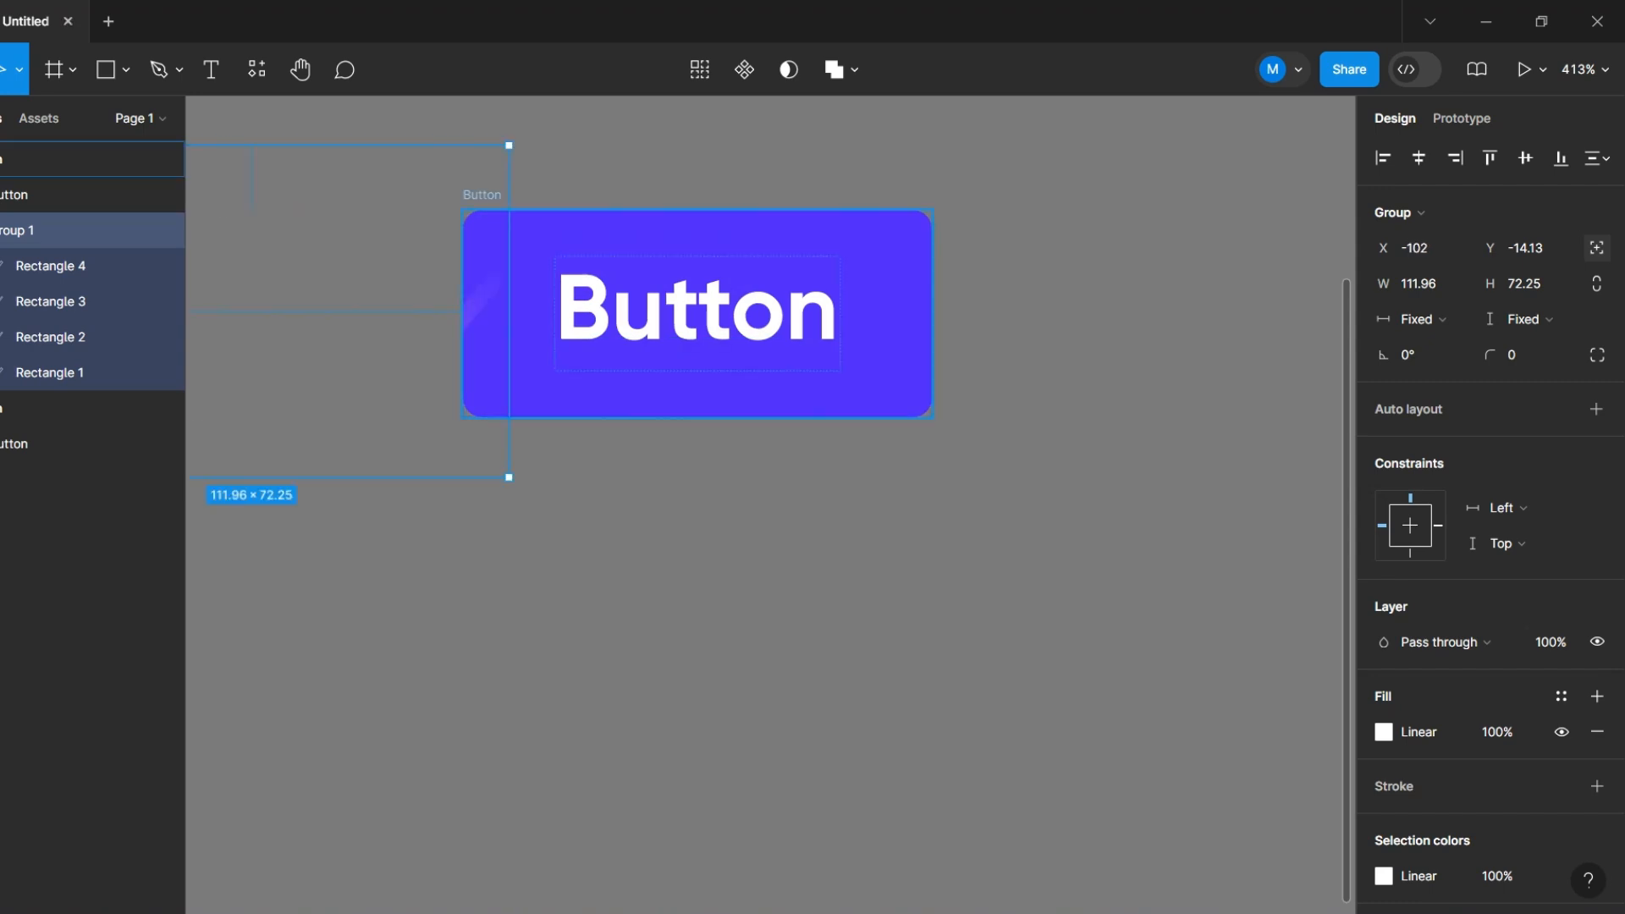
key(shift+Left)
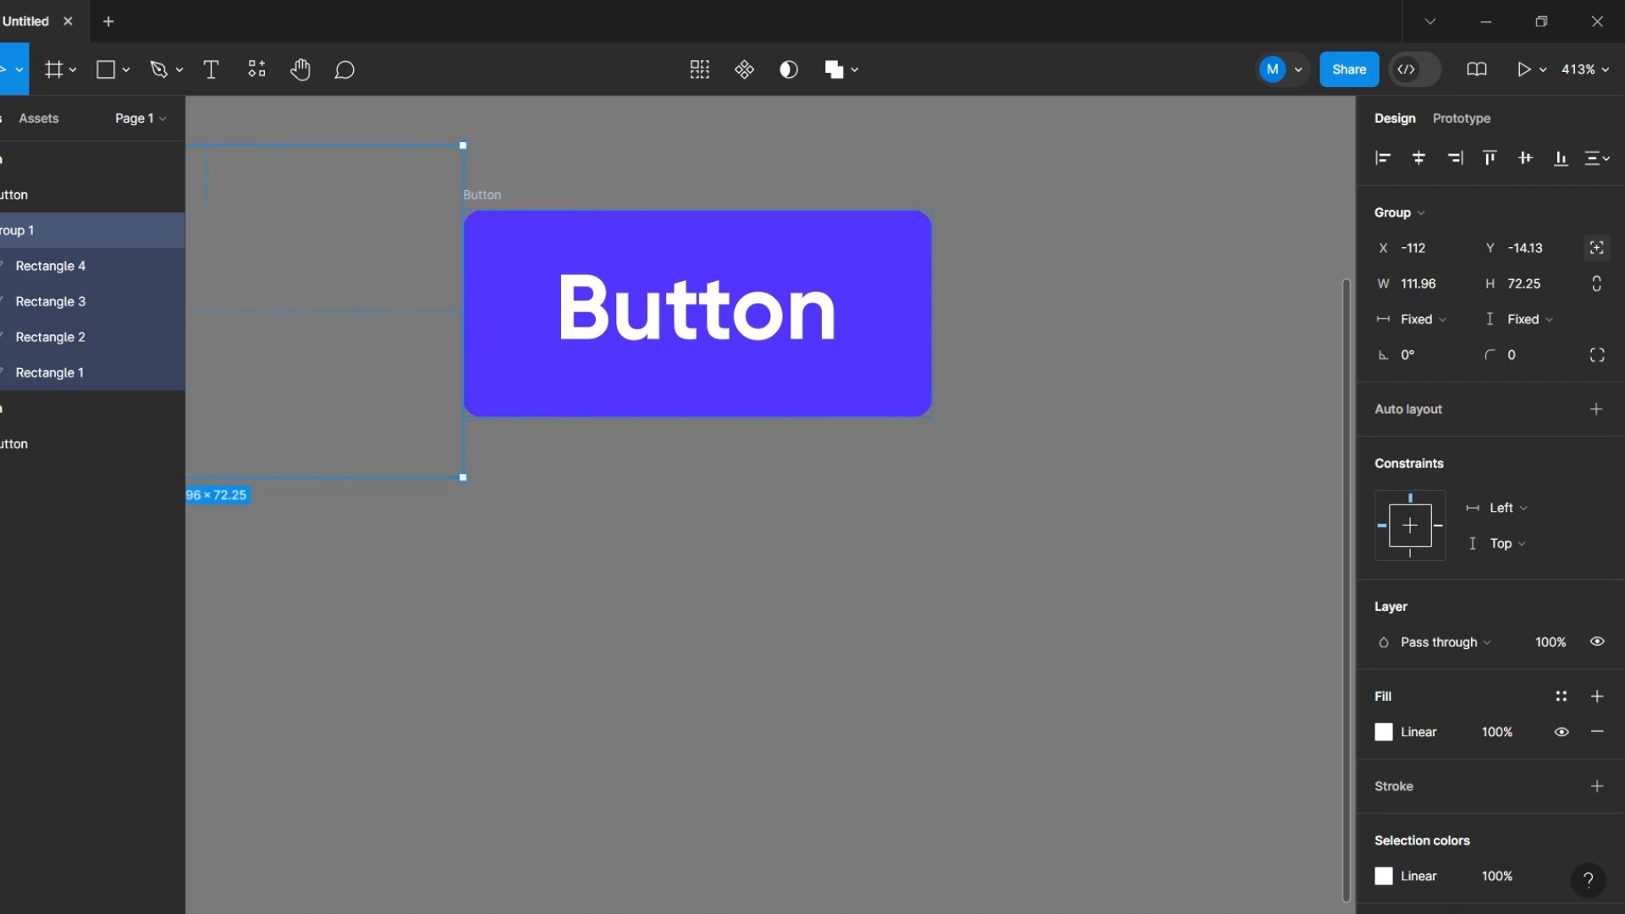
Step: Duplicate the button with the stripe group below itself at Y 79 and move the copy's stripe group horizontally past its right edge, to X 108
click(697, 525)
drag(698, 338, 697, 705)
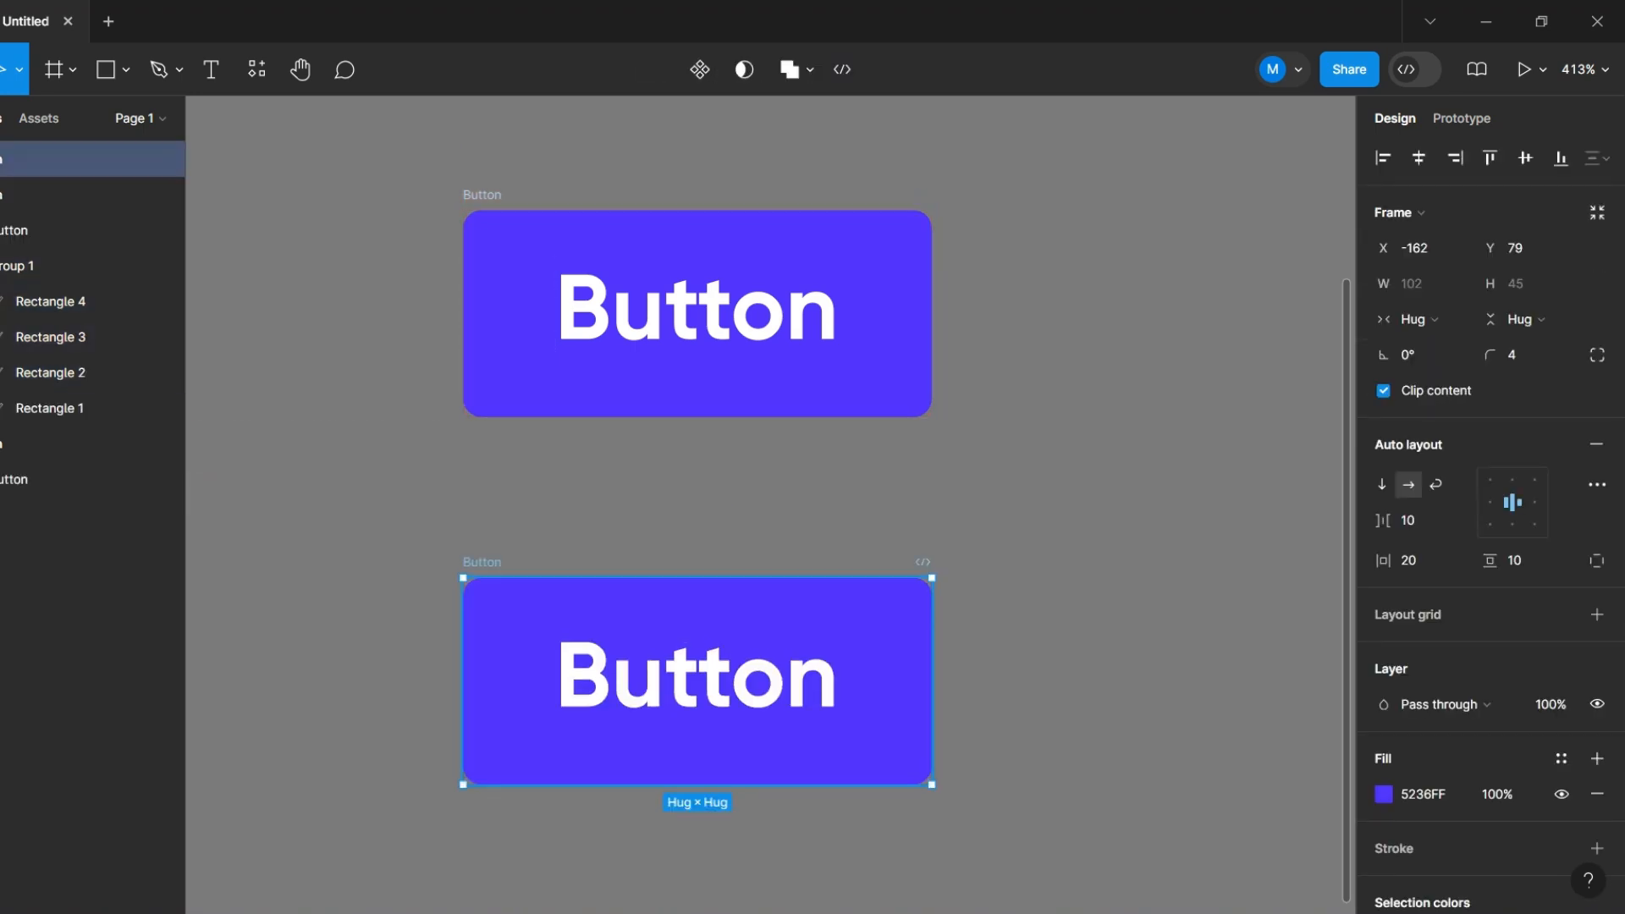
click(17, 231)
key(shift+Right)
key(shift+Right)
key(shift+Right)
key(shift+Right)
key(shift+Right)
key(shift+Right)
key(shift+Right)
key(shift+Right)
key(shift+Right)
key(shift+Right)
key(shift+Right)
key(shift+Right)
key(shift+Right)
key(shift+Right)
key(shift+Right)
key(shift+Right)
key(shift+Right)
key(shift+Right)
key(shift+Right)
key(shift+Right)
key(shift+Right)
key(shift+Right)
key(shift+Right)
key(shift+Right)
key(shift+Right)
key(shift+Right)
key(shift+Left)
key(shift+Left)
key(shift+Left)
key(shift+Left)
key(shift+Right)
key(shift+Right)
key(shift+Right)
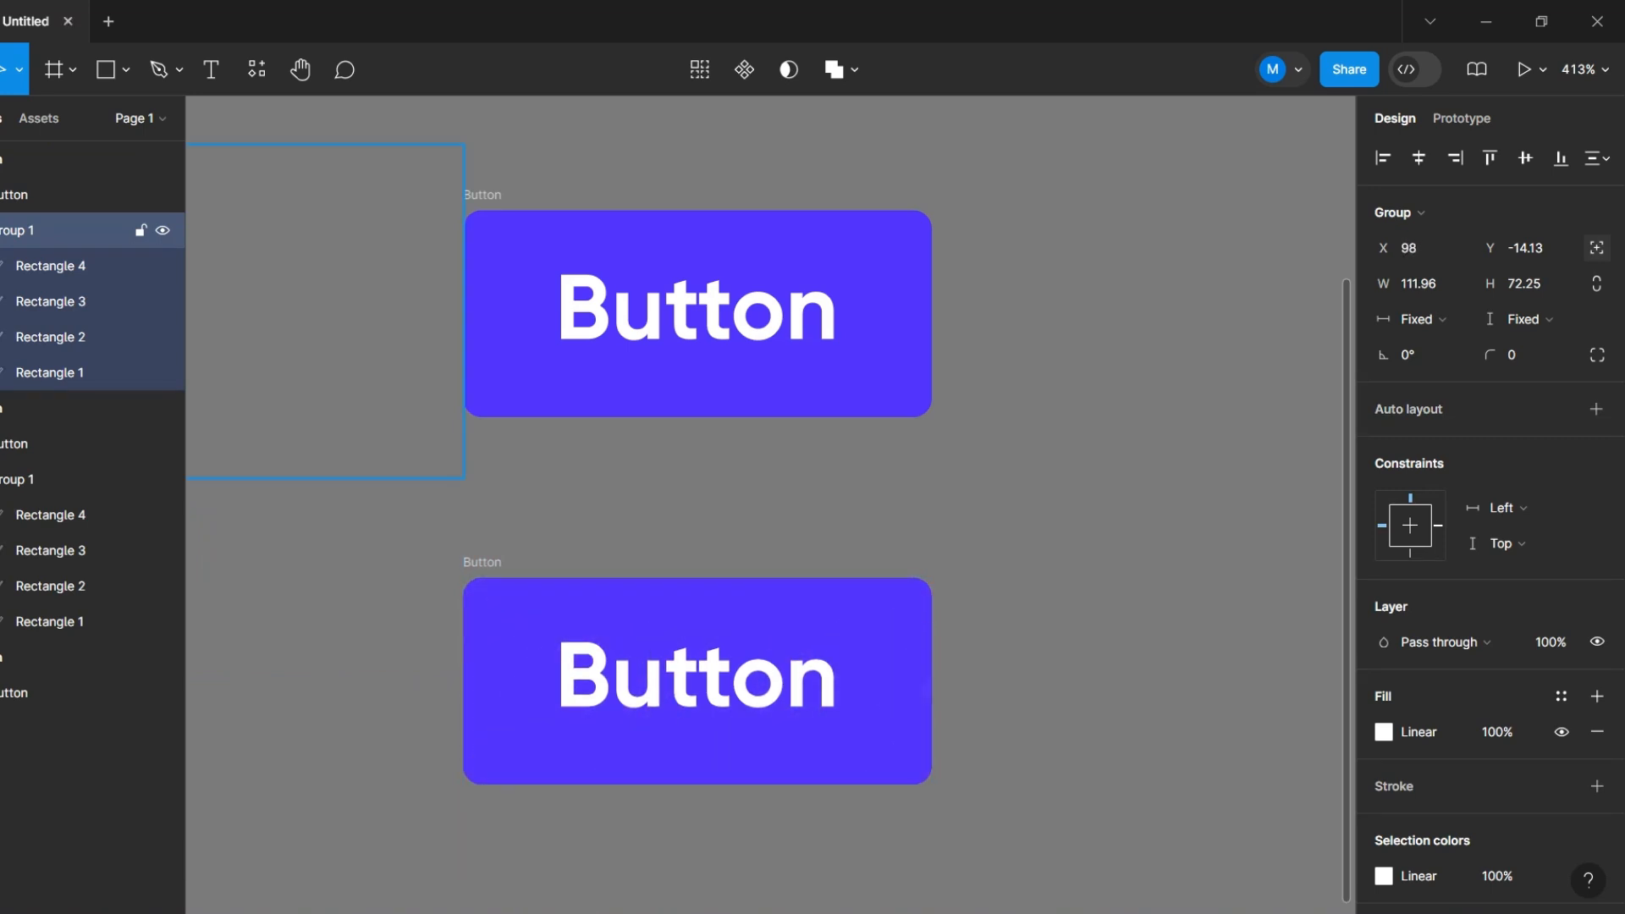
key(shift+Right)
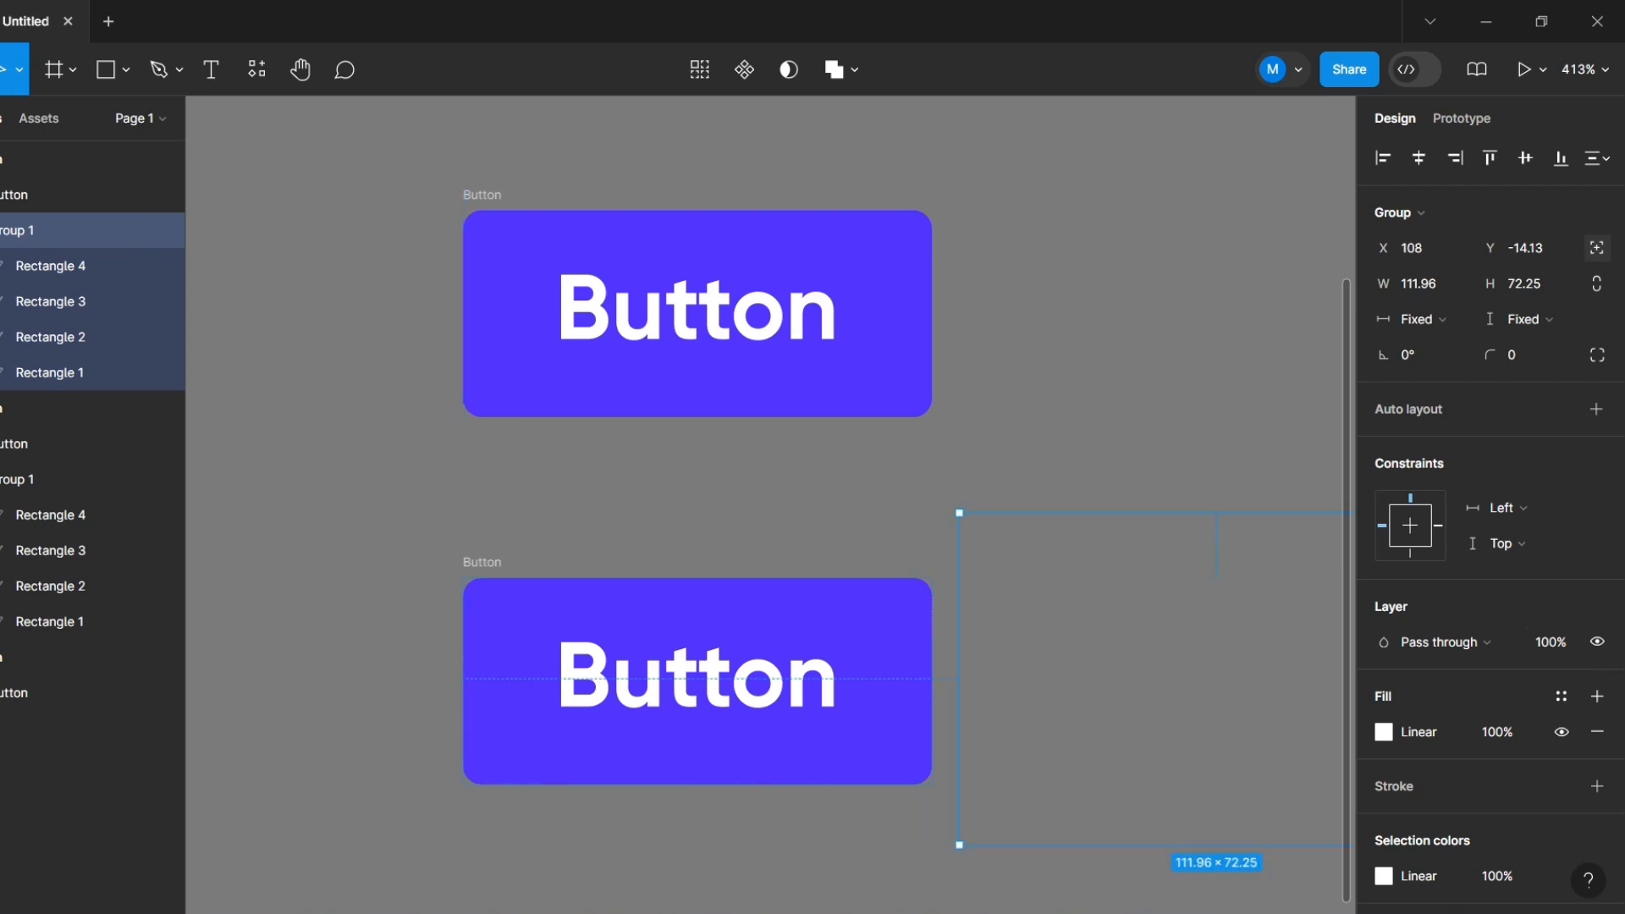
Step: Nudge the stripe group of the lowest button closer to the button's edge, to about X 104
click(775, 529)
scroll(775, 529, down, 5)
scroll(740, 647, up, 2)
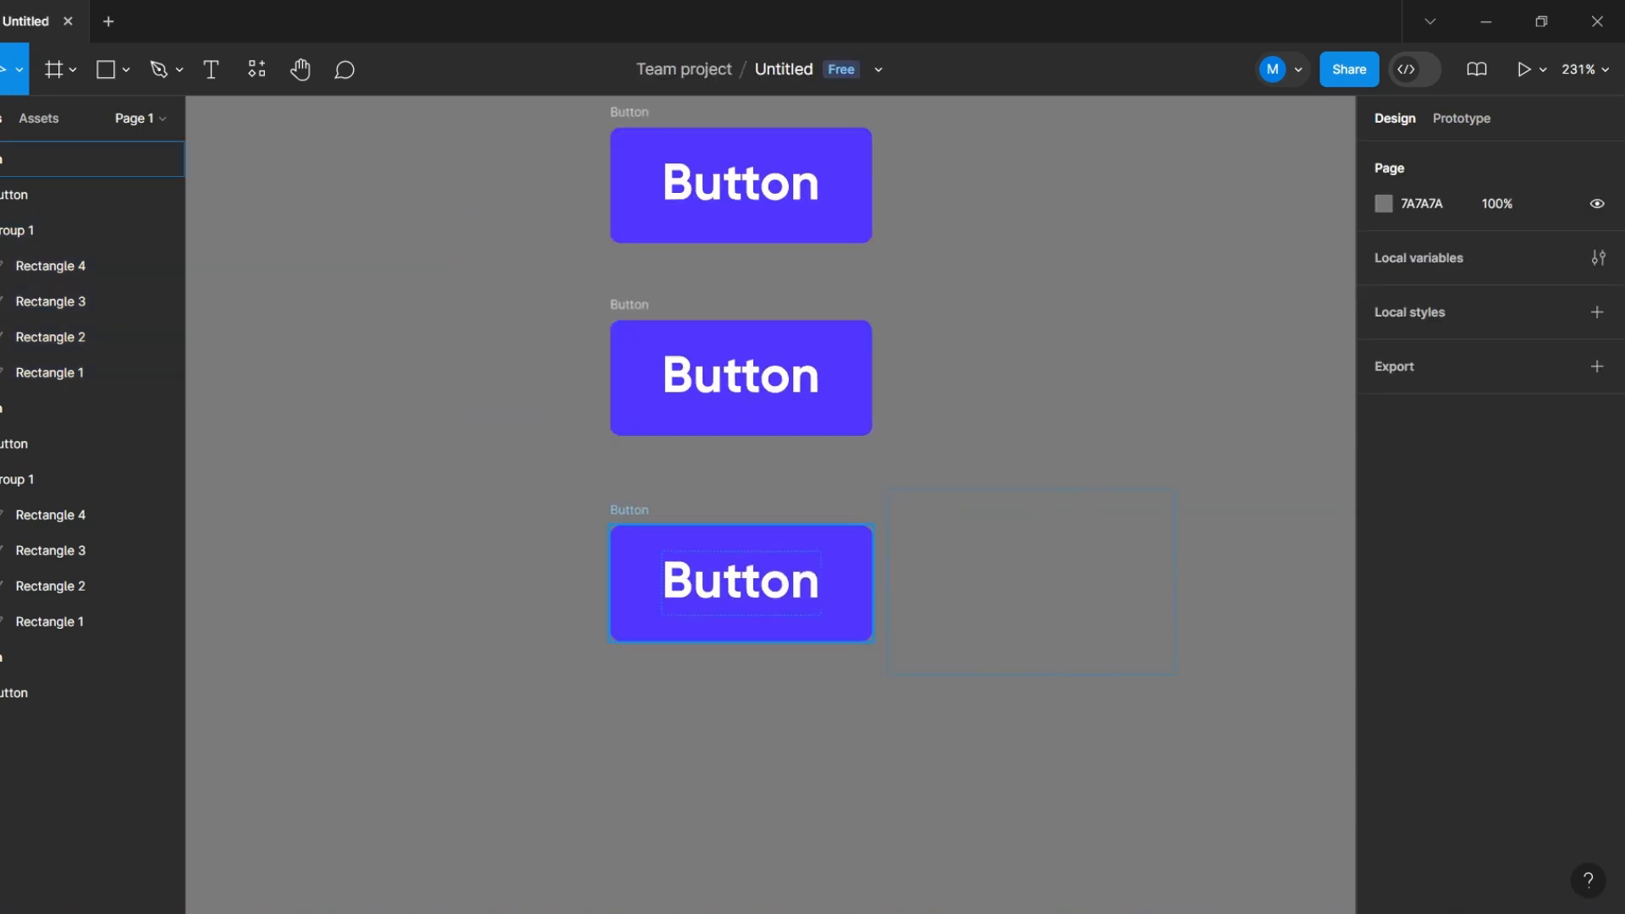
click(51, 230)
key(Left)
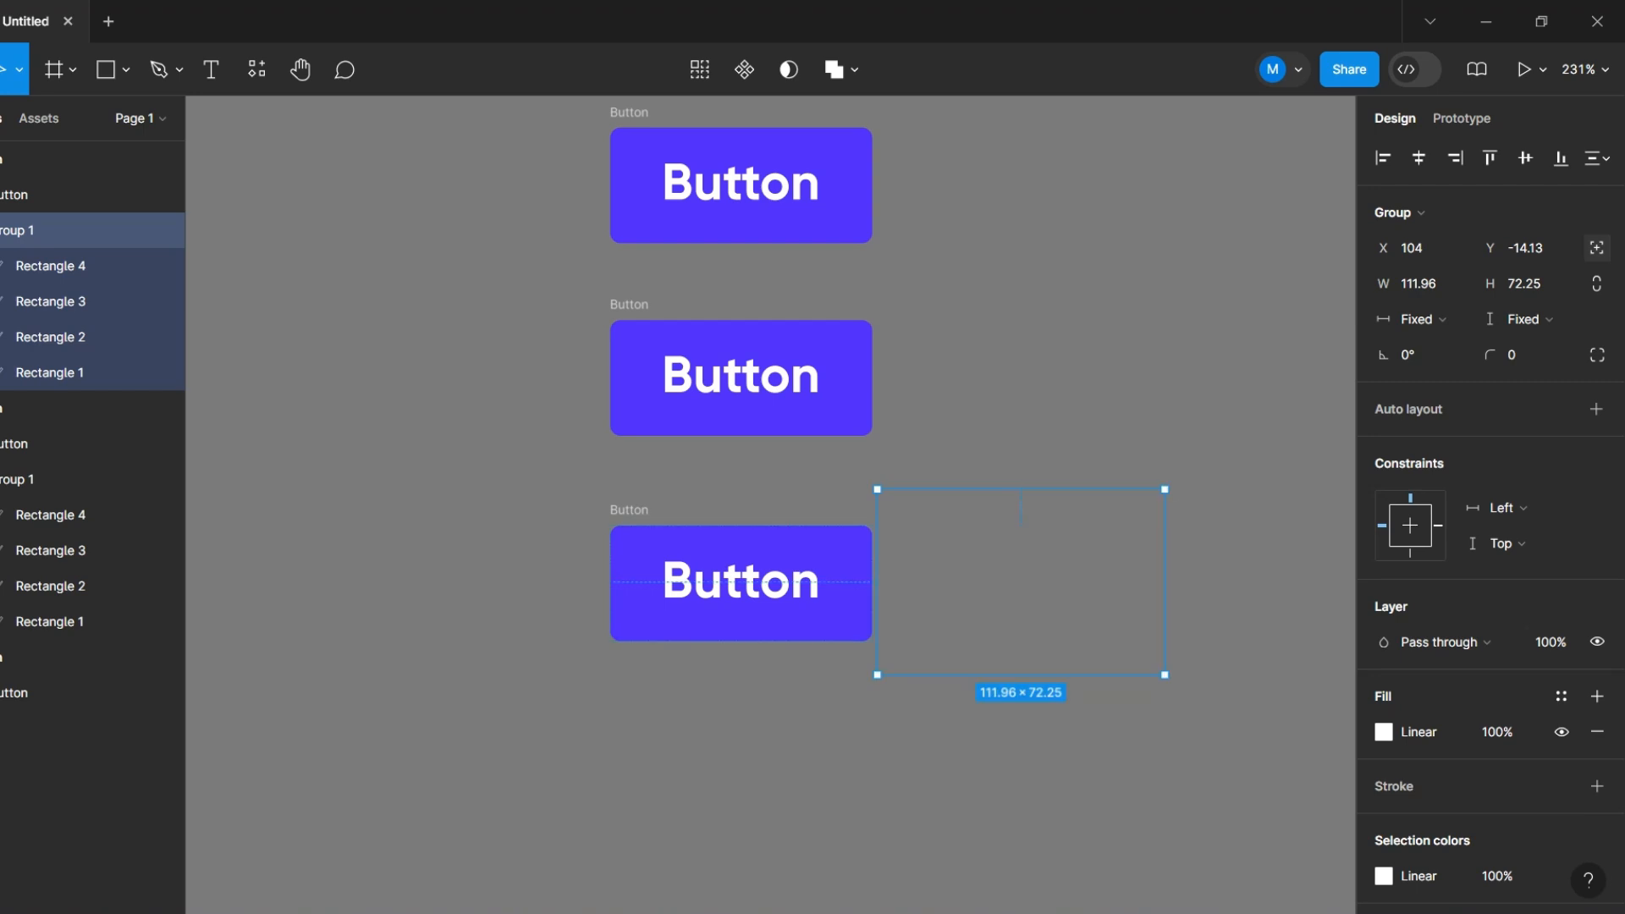
scroll(806, 677, up, 3)
key(Left)
key(Escape)
Step: Combine the Button default and Button hover frames into a component set named Button
key(shift+1)
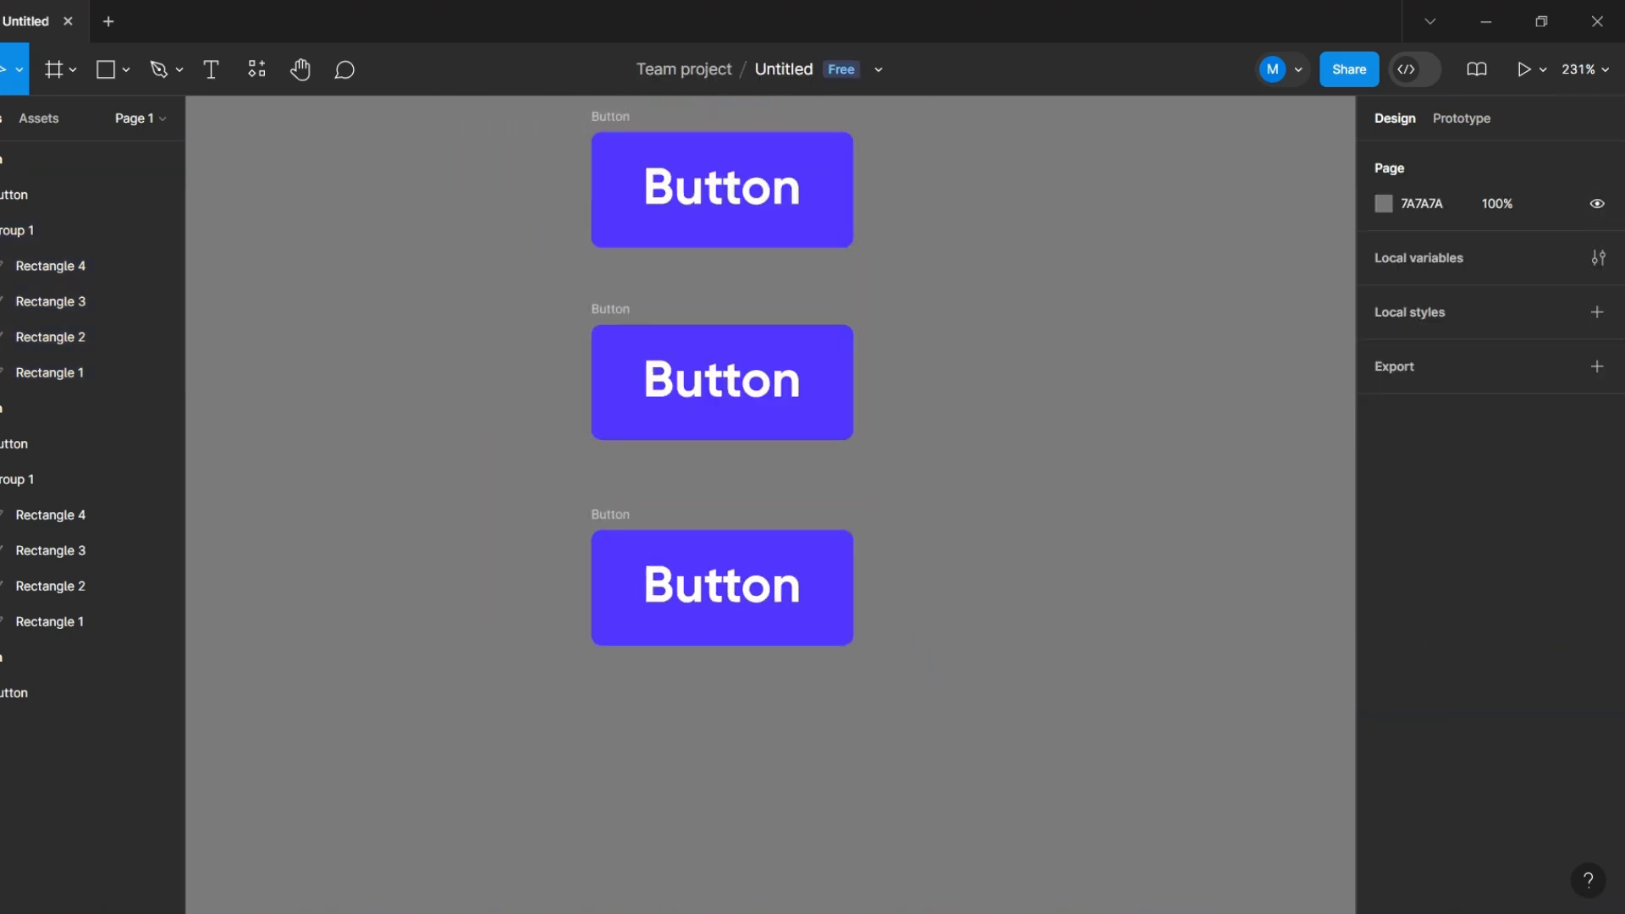
scroll(772, 581, up, 2)
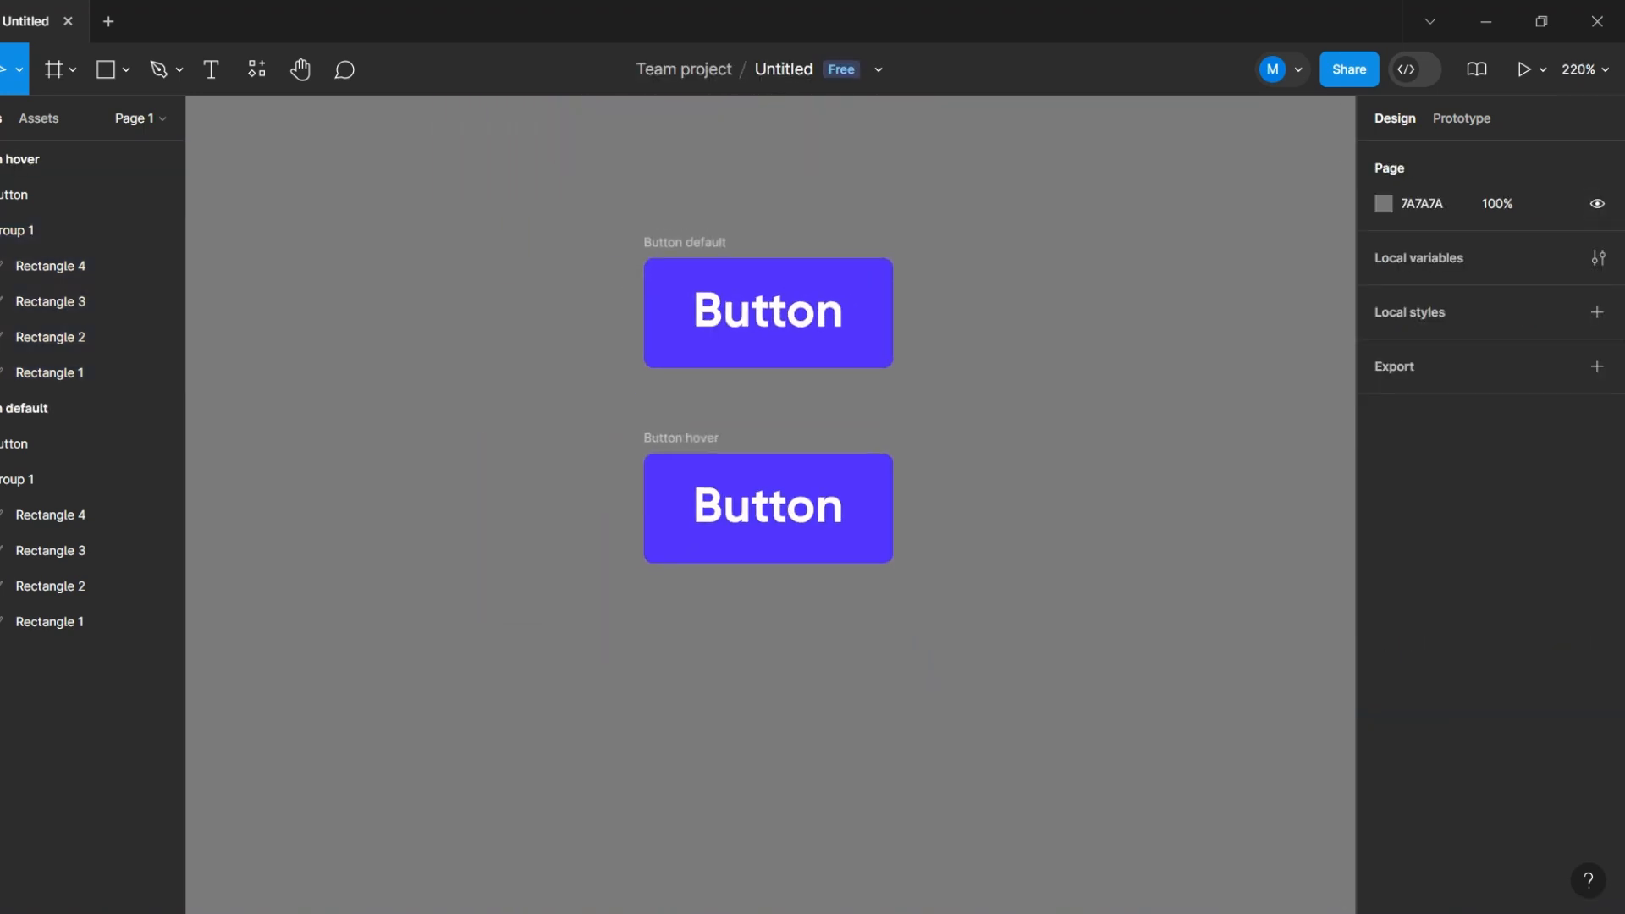
scroll(1098, 254, up, 1)
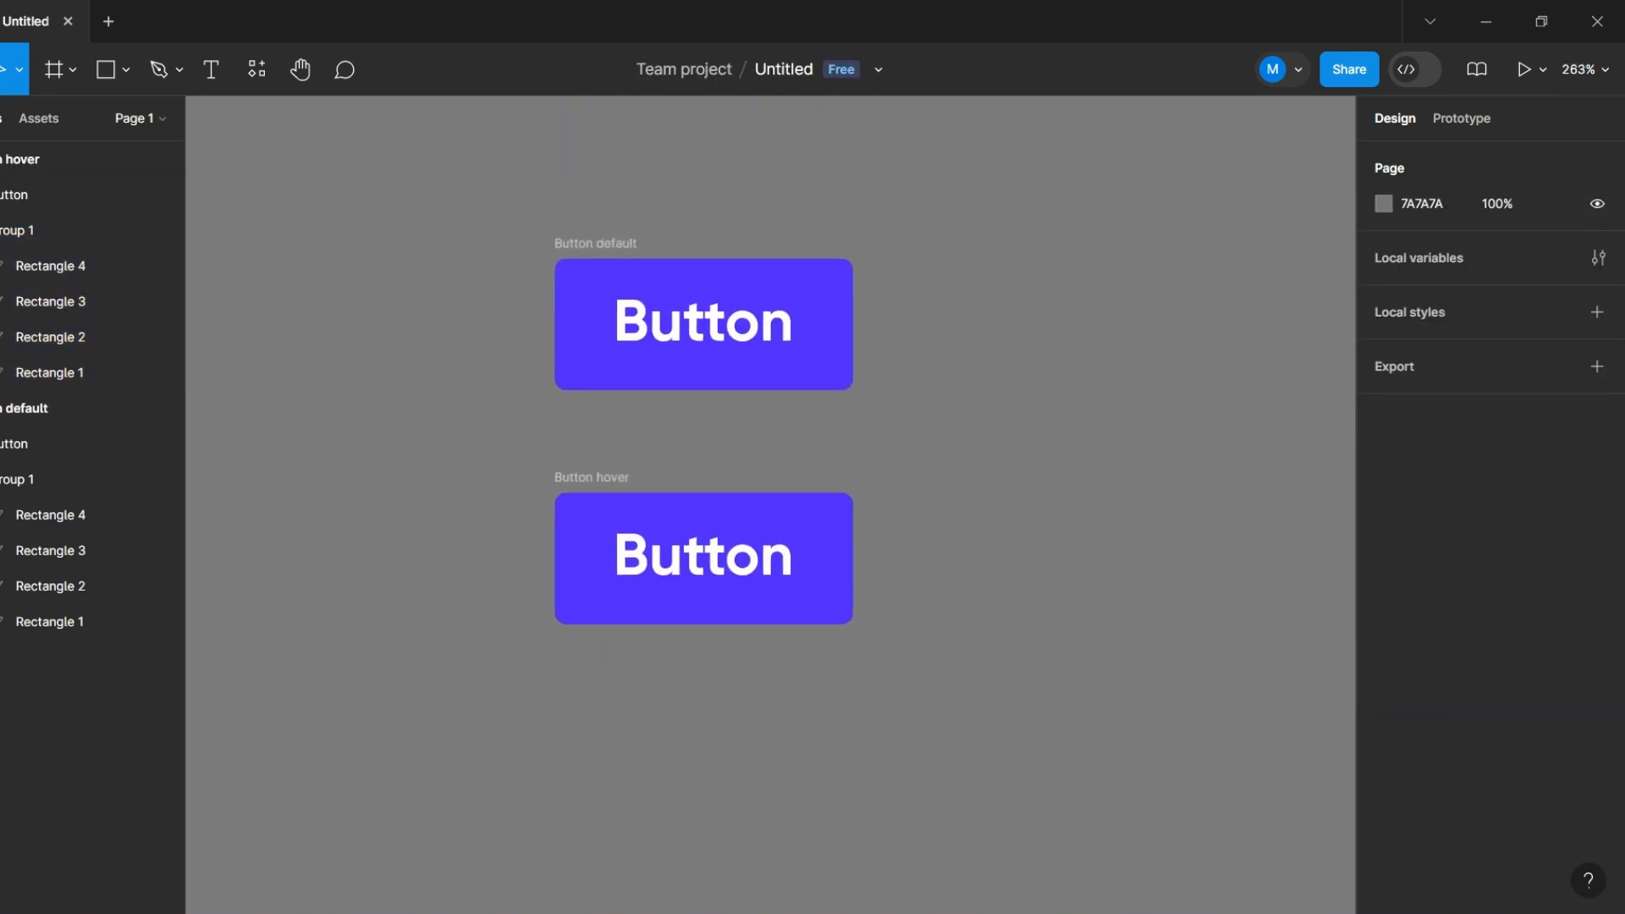
drag(441, 164, 936, 725)
click(724, 69)
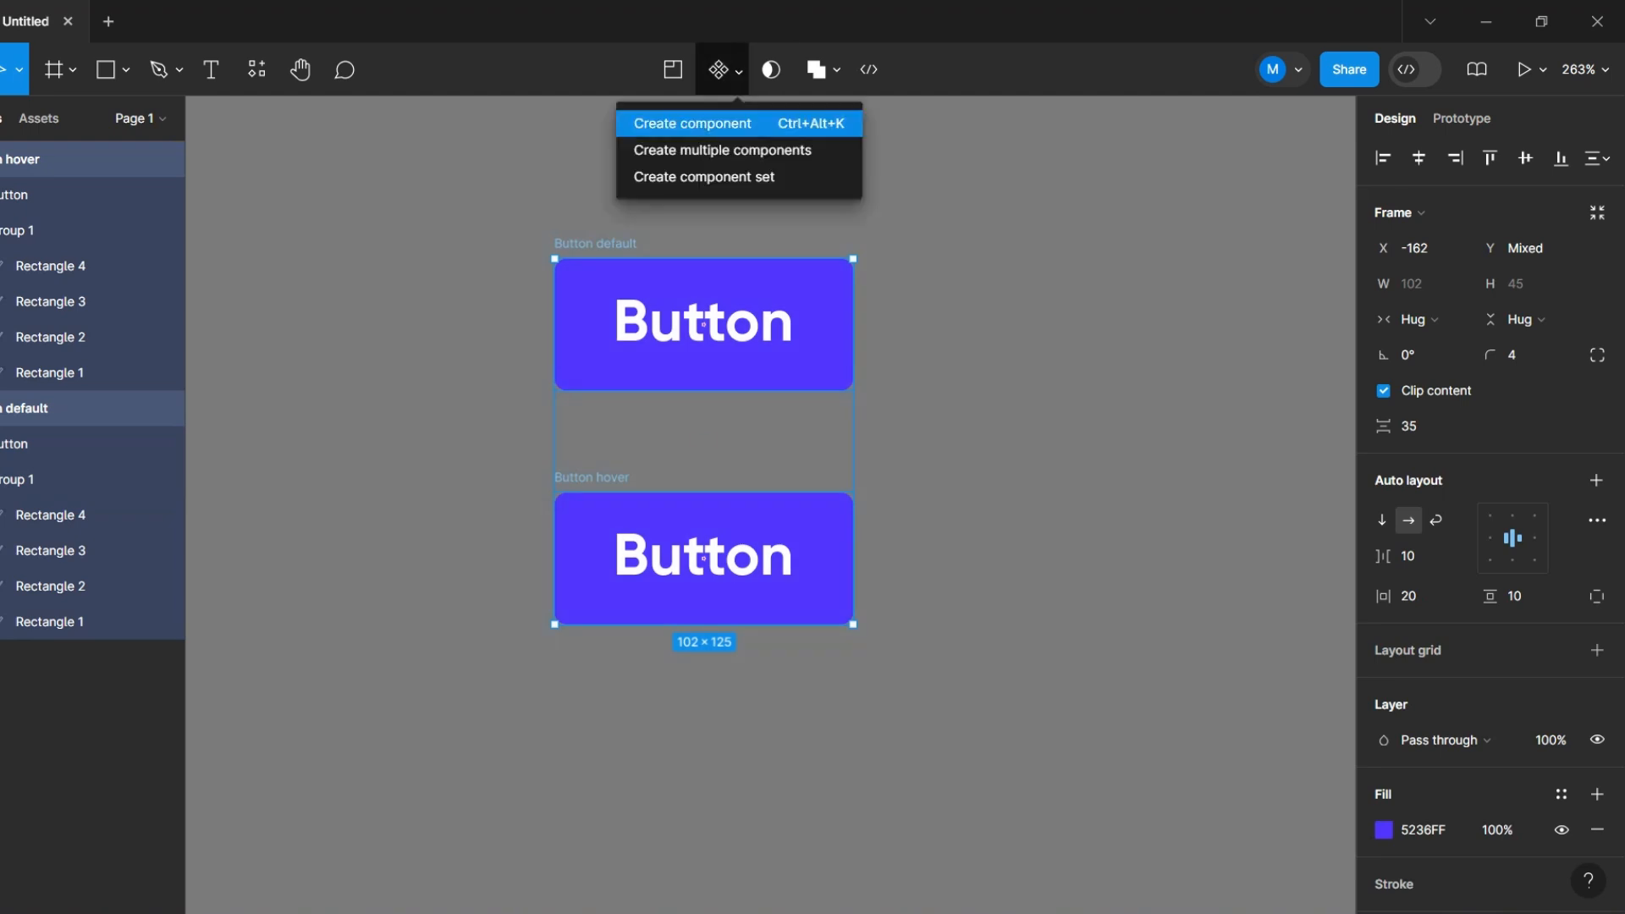
click(703, 176)
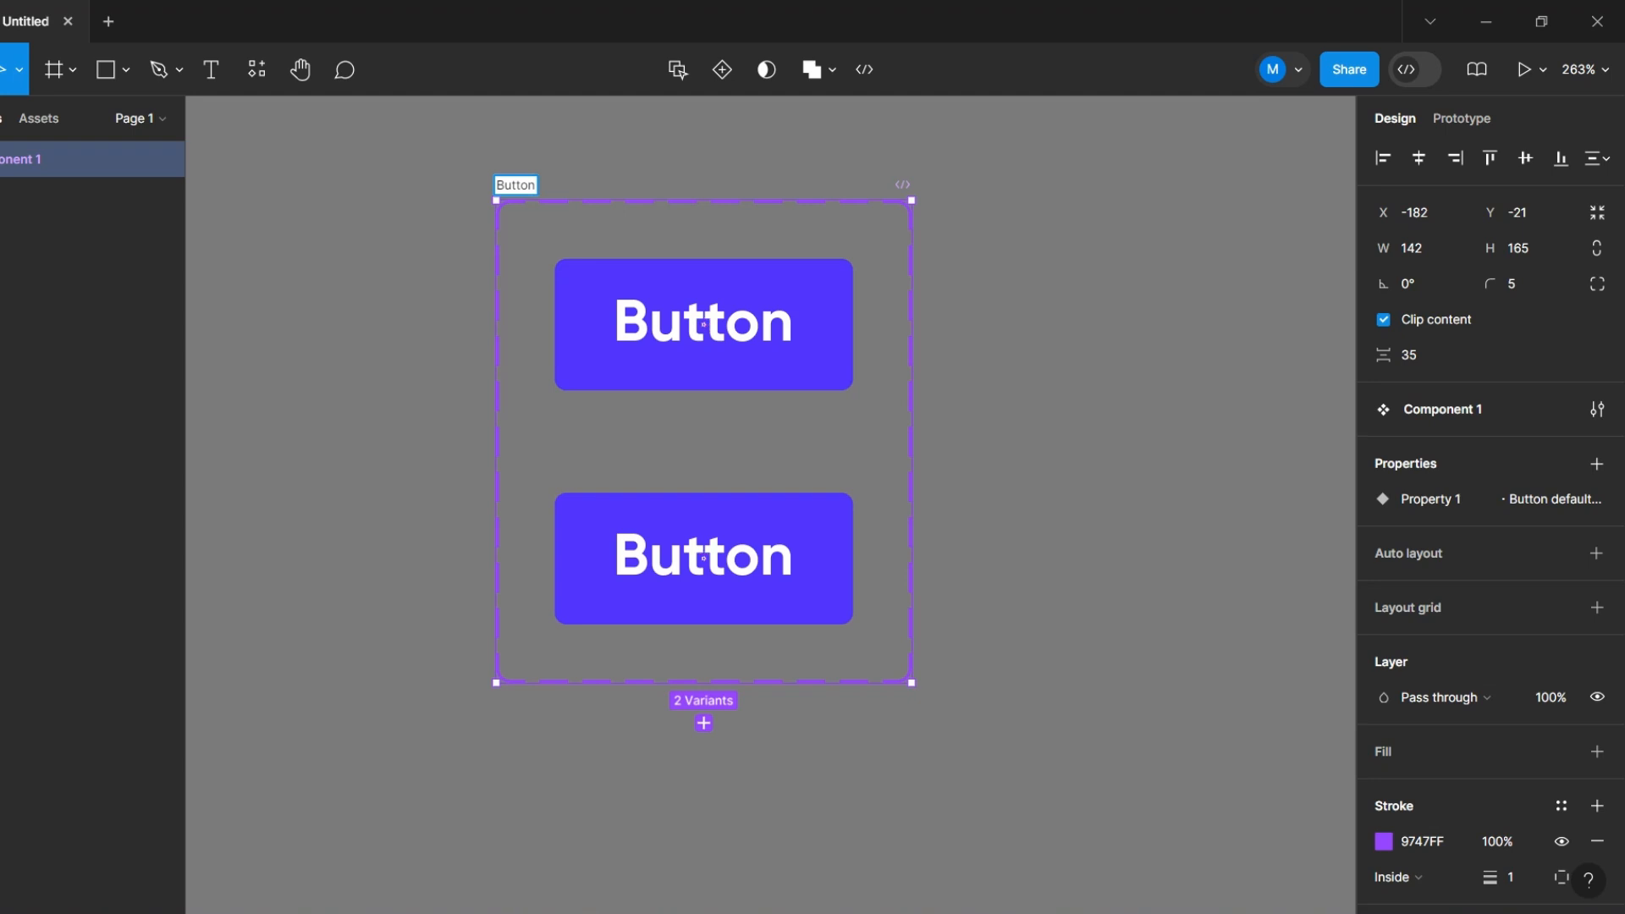
key(Escape)
Step: Add a square frame with a very dark navy fill beside the Button component set
scroll(762, 423, right, 5)
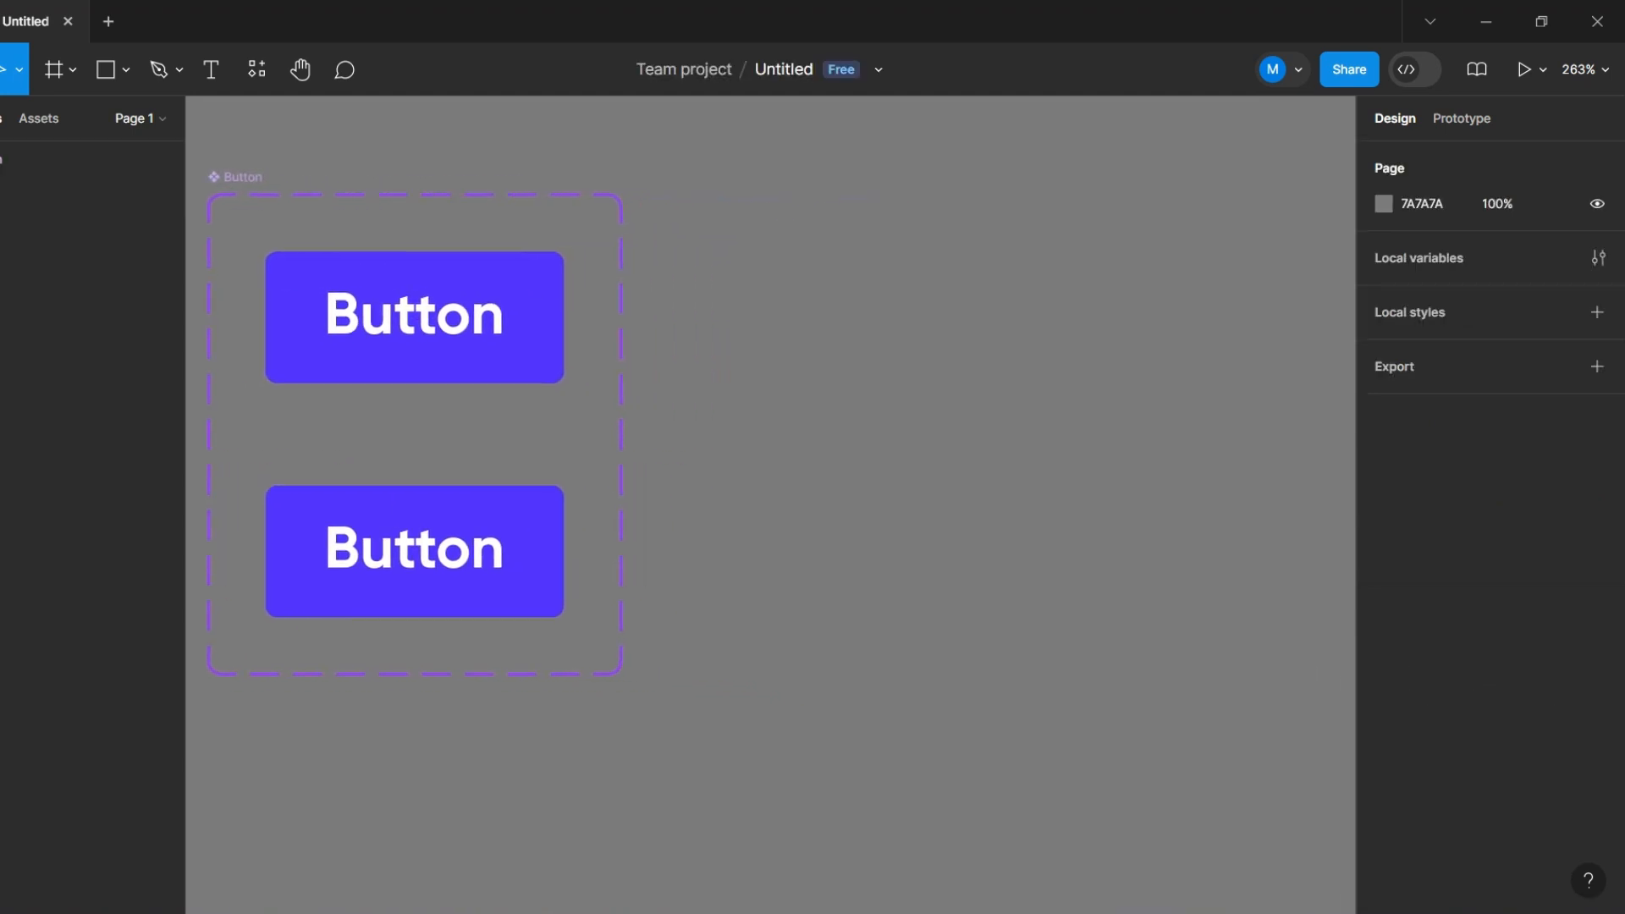
click(54, 69)
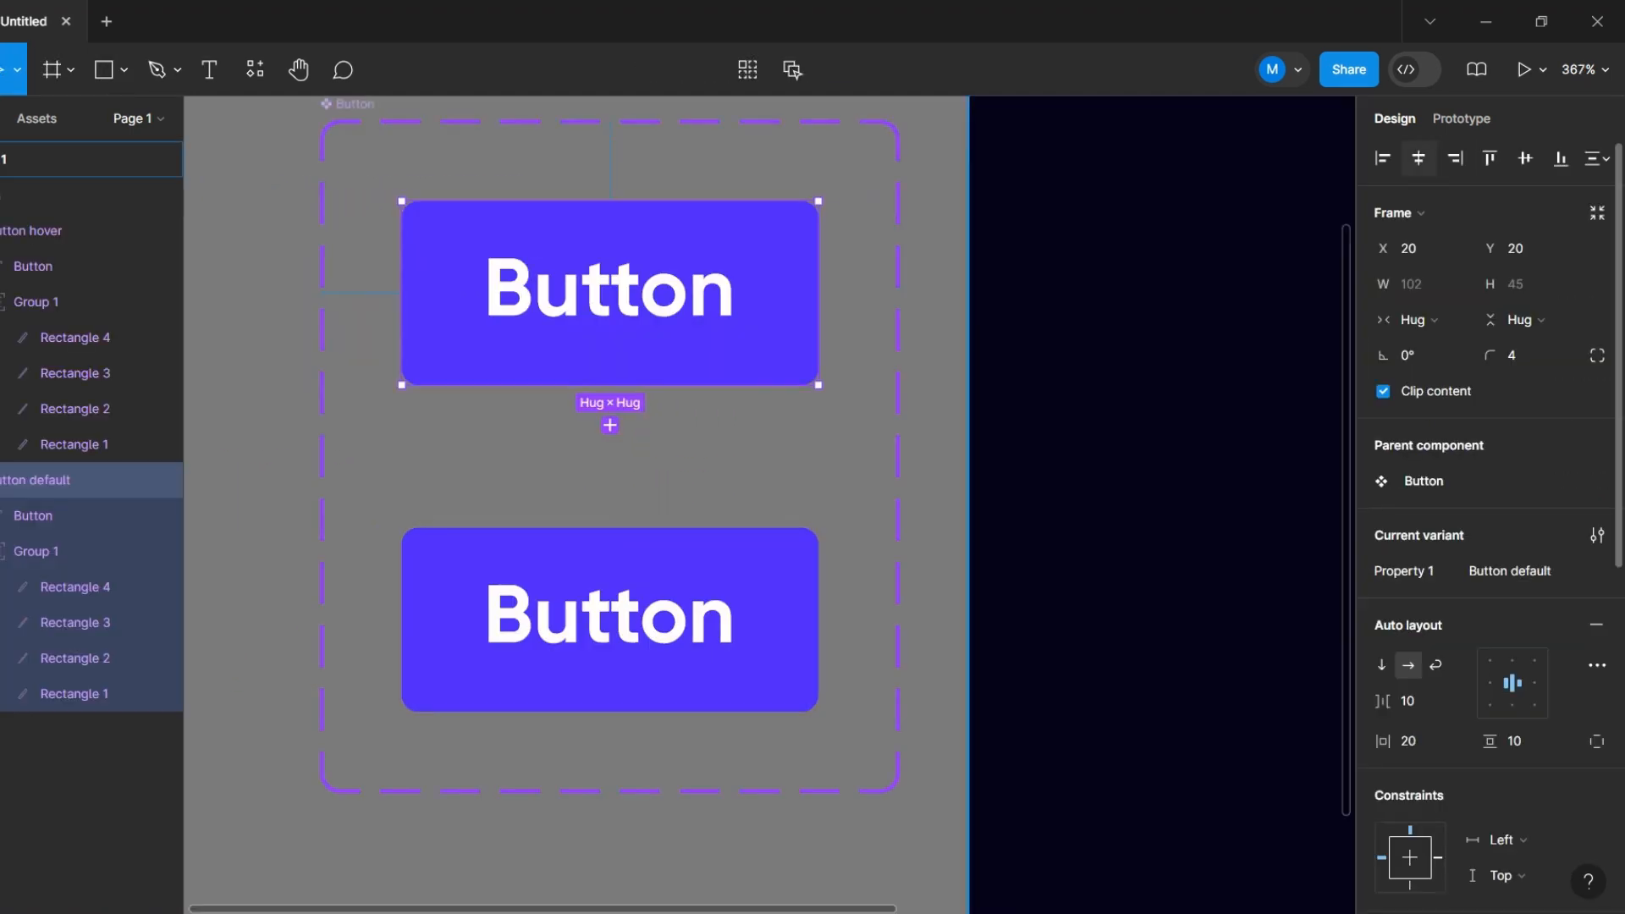
Step: Connect the Button default variant to the Button hover variant with a While hovering interaction
key(shift+e)
drag(609, 385, 609, 550)
click(517, 584)
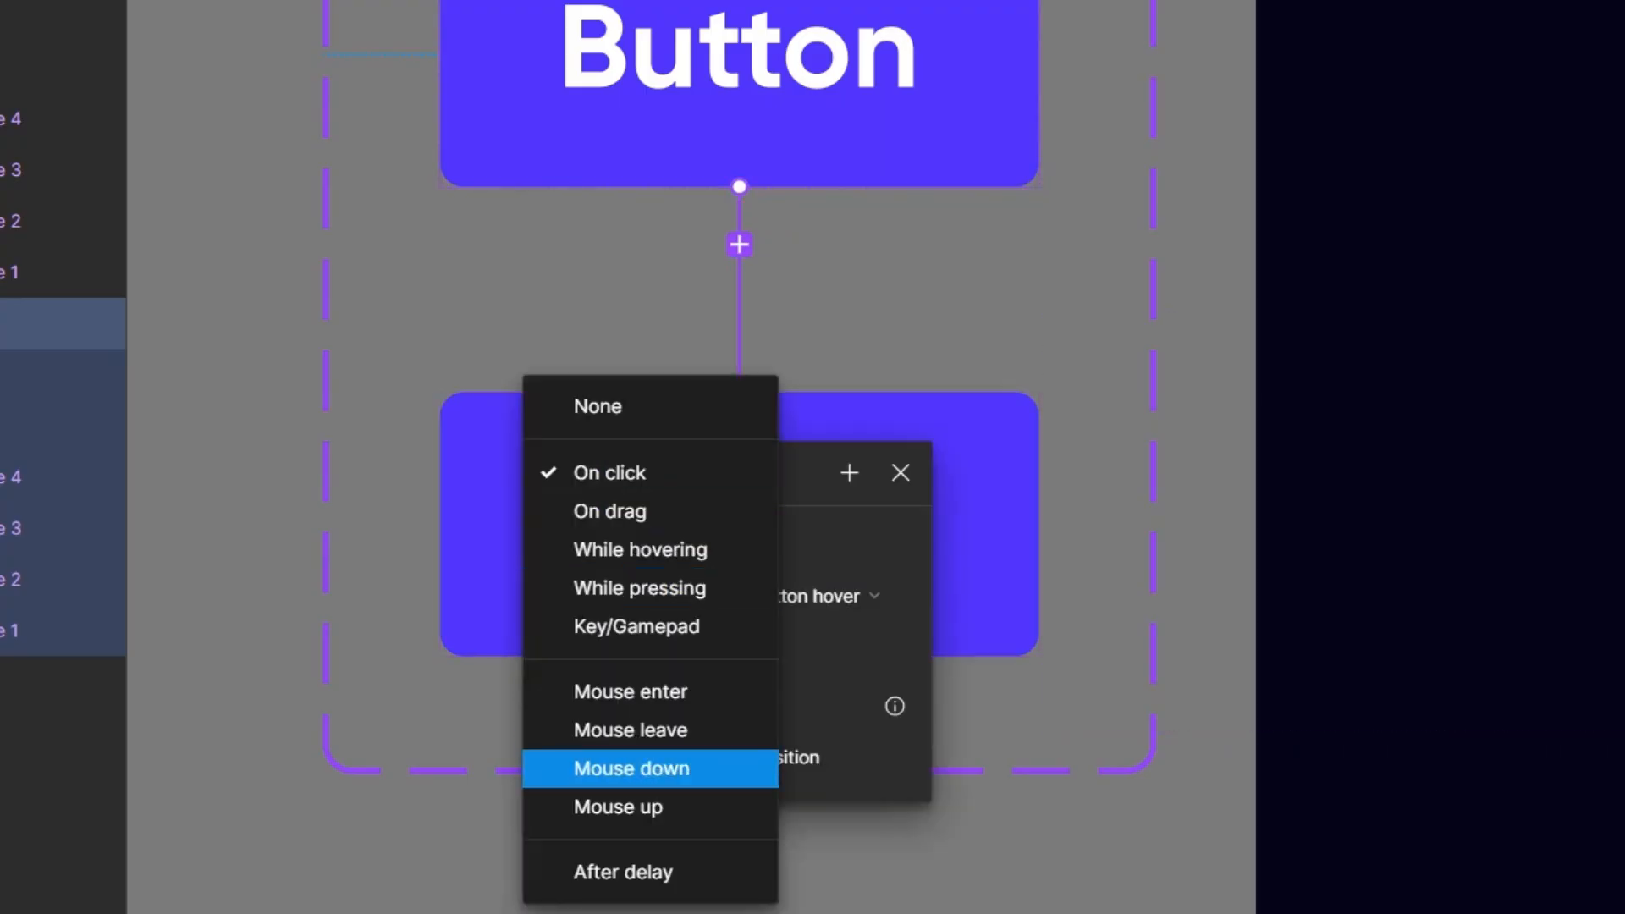
click(640, 550)
Step: Set the hover interaction's animation to Smart animate and choose its easing curve
click(648, 646)
click(718, 686)
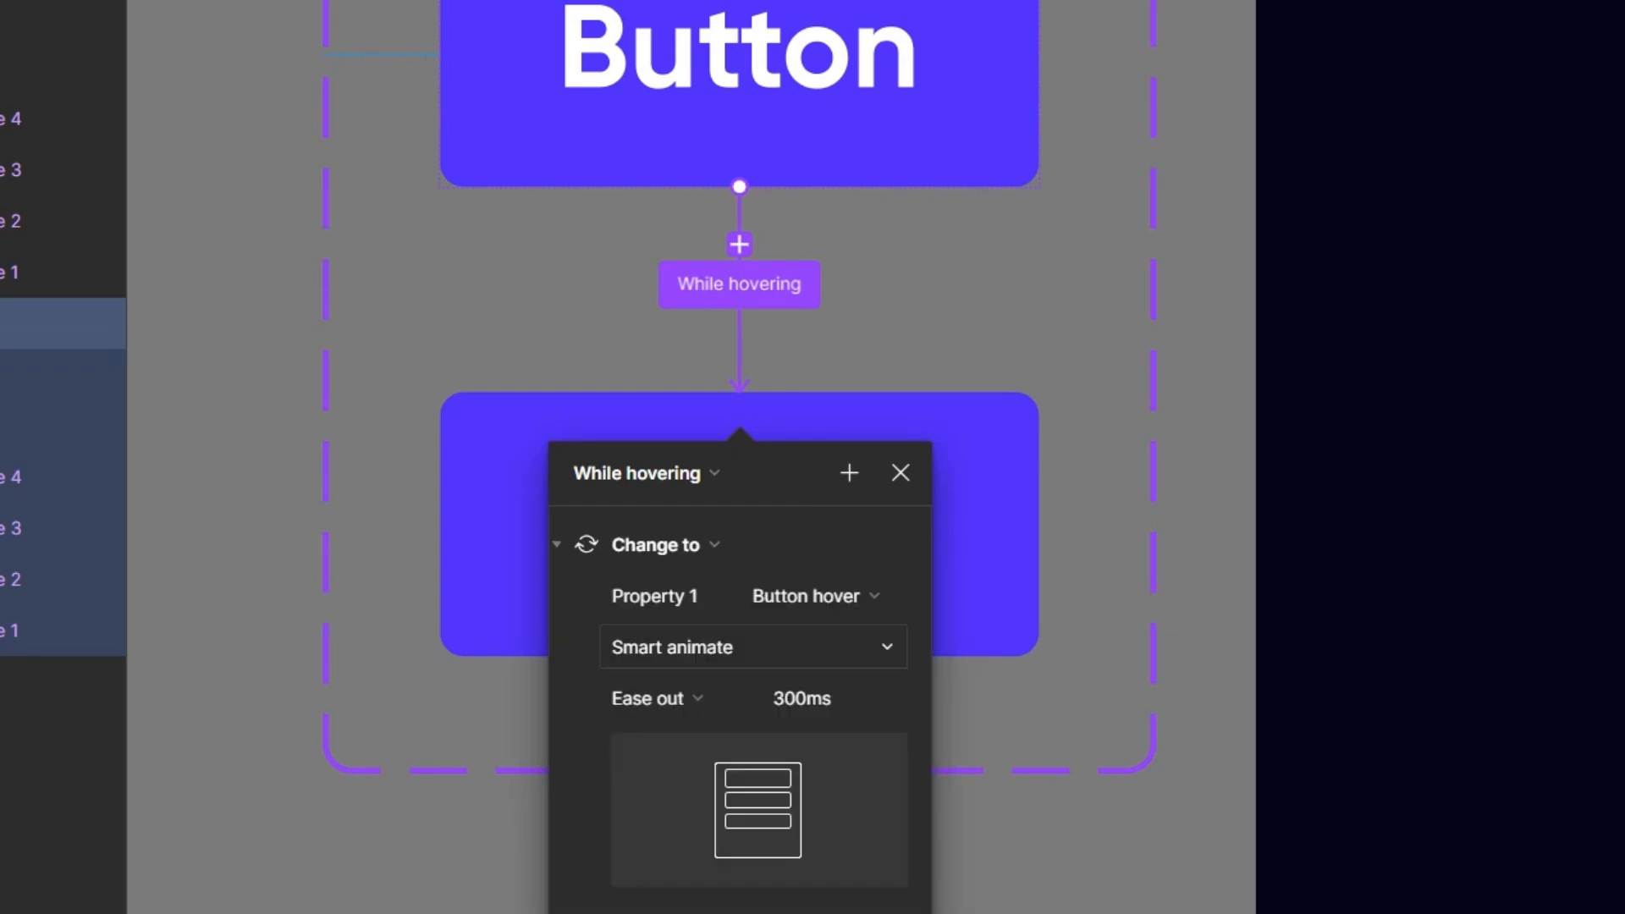
click(677, 698)
click(719, 534)
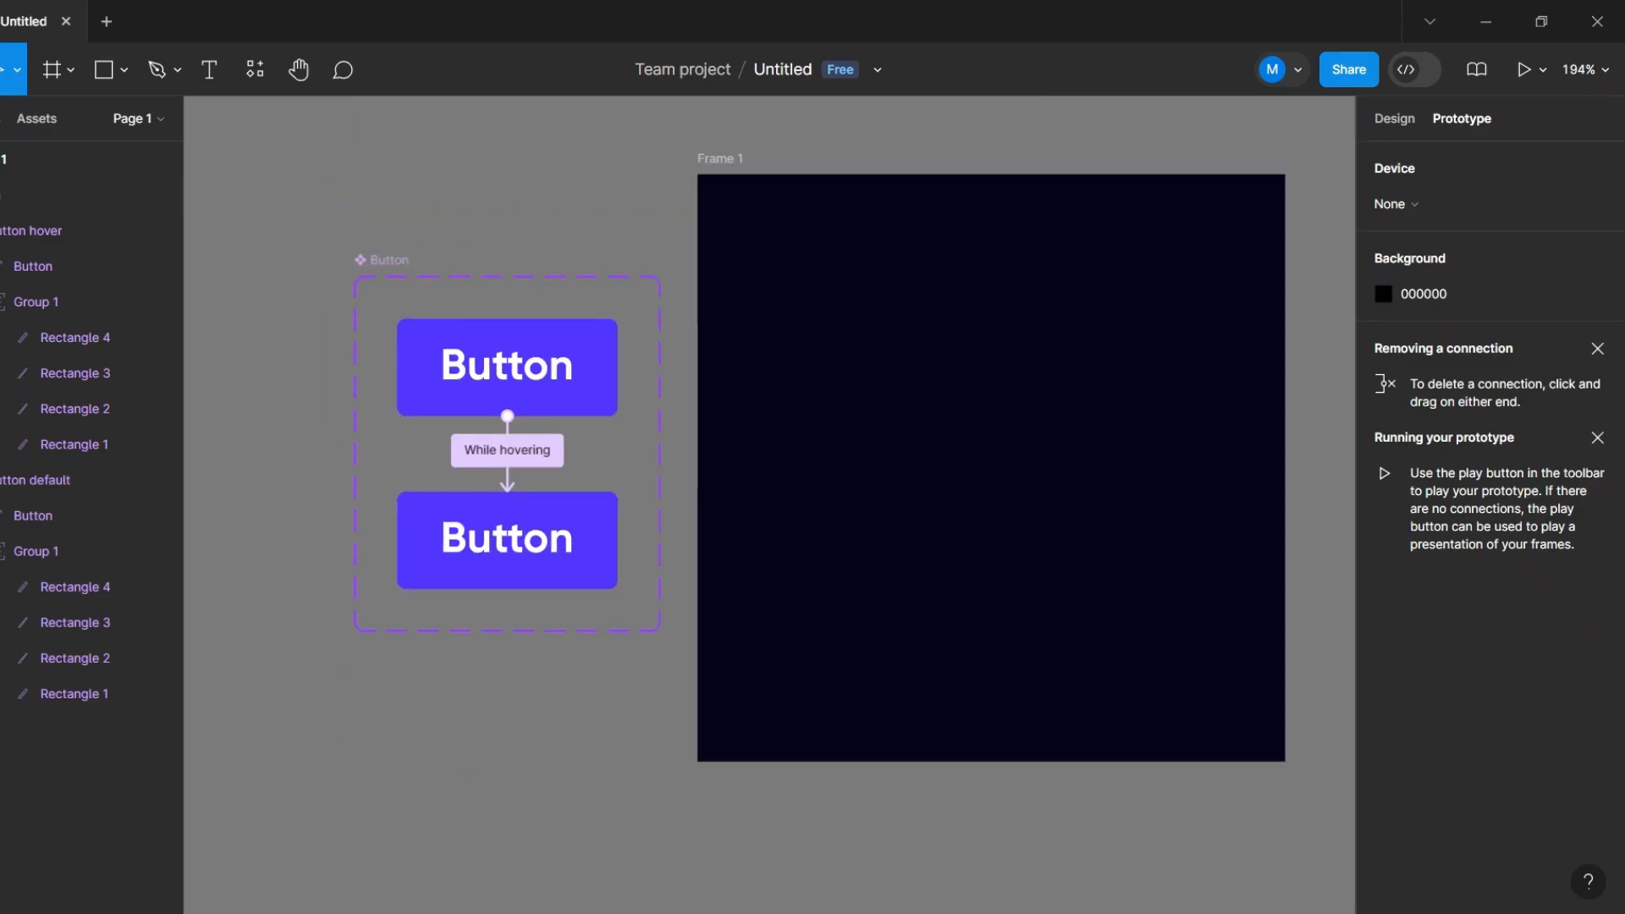
Step: Place an instance of the Button default variant in the centre of the dark frame
click(279, 439)
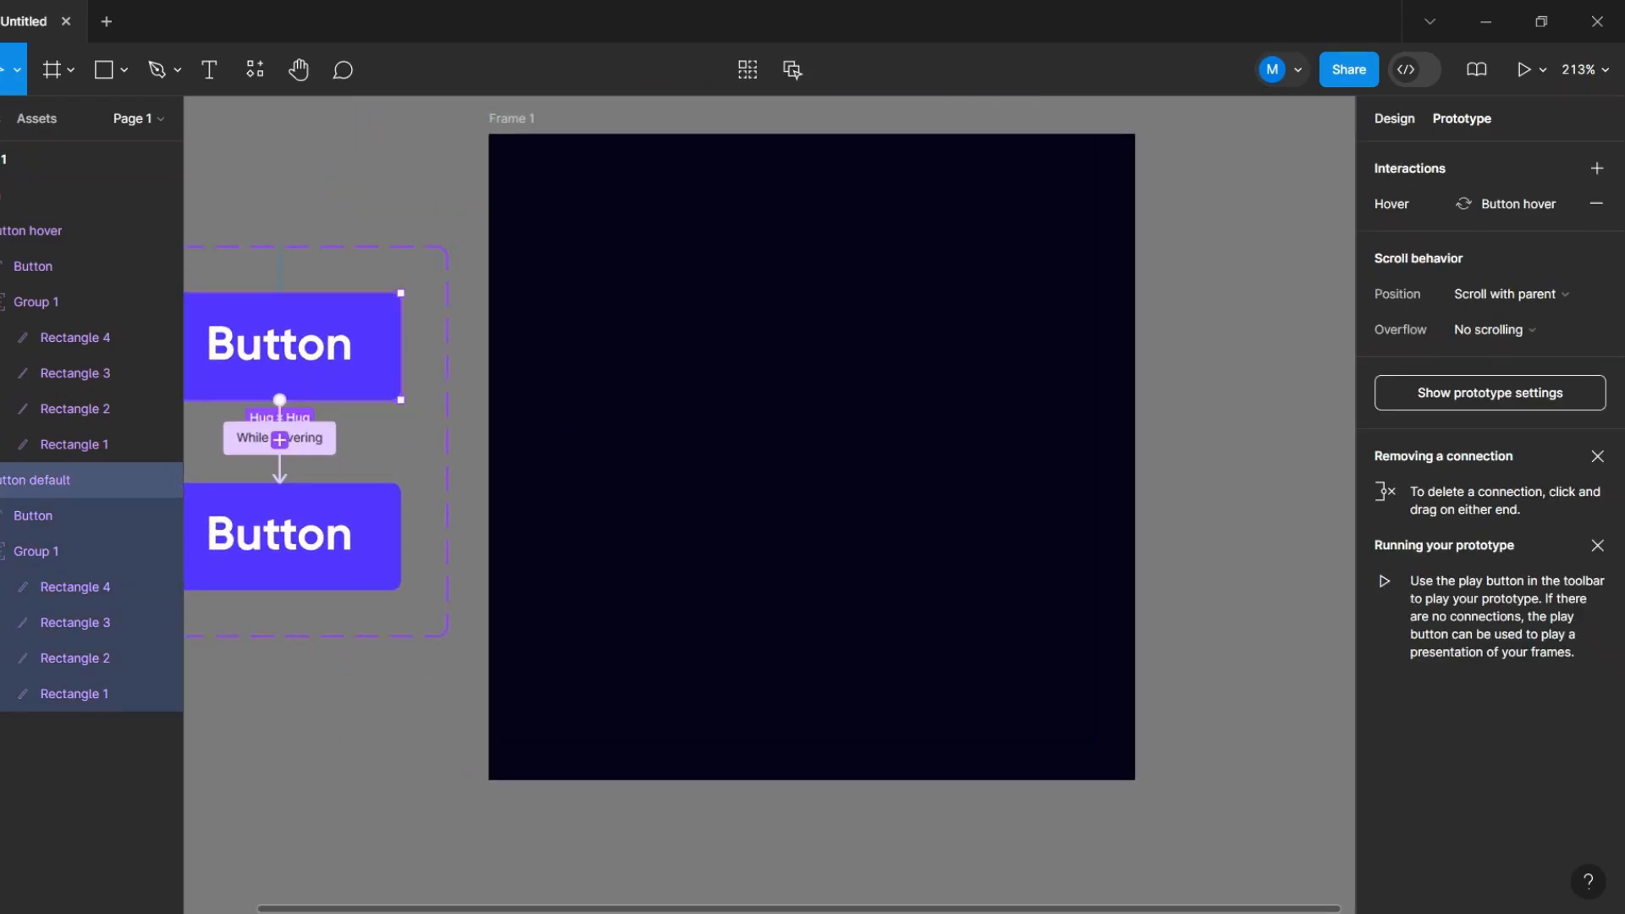
drag(279, 439, 775, 532)
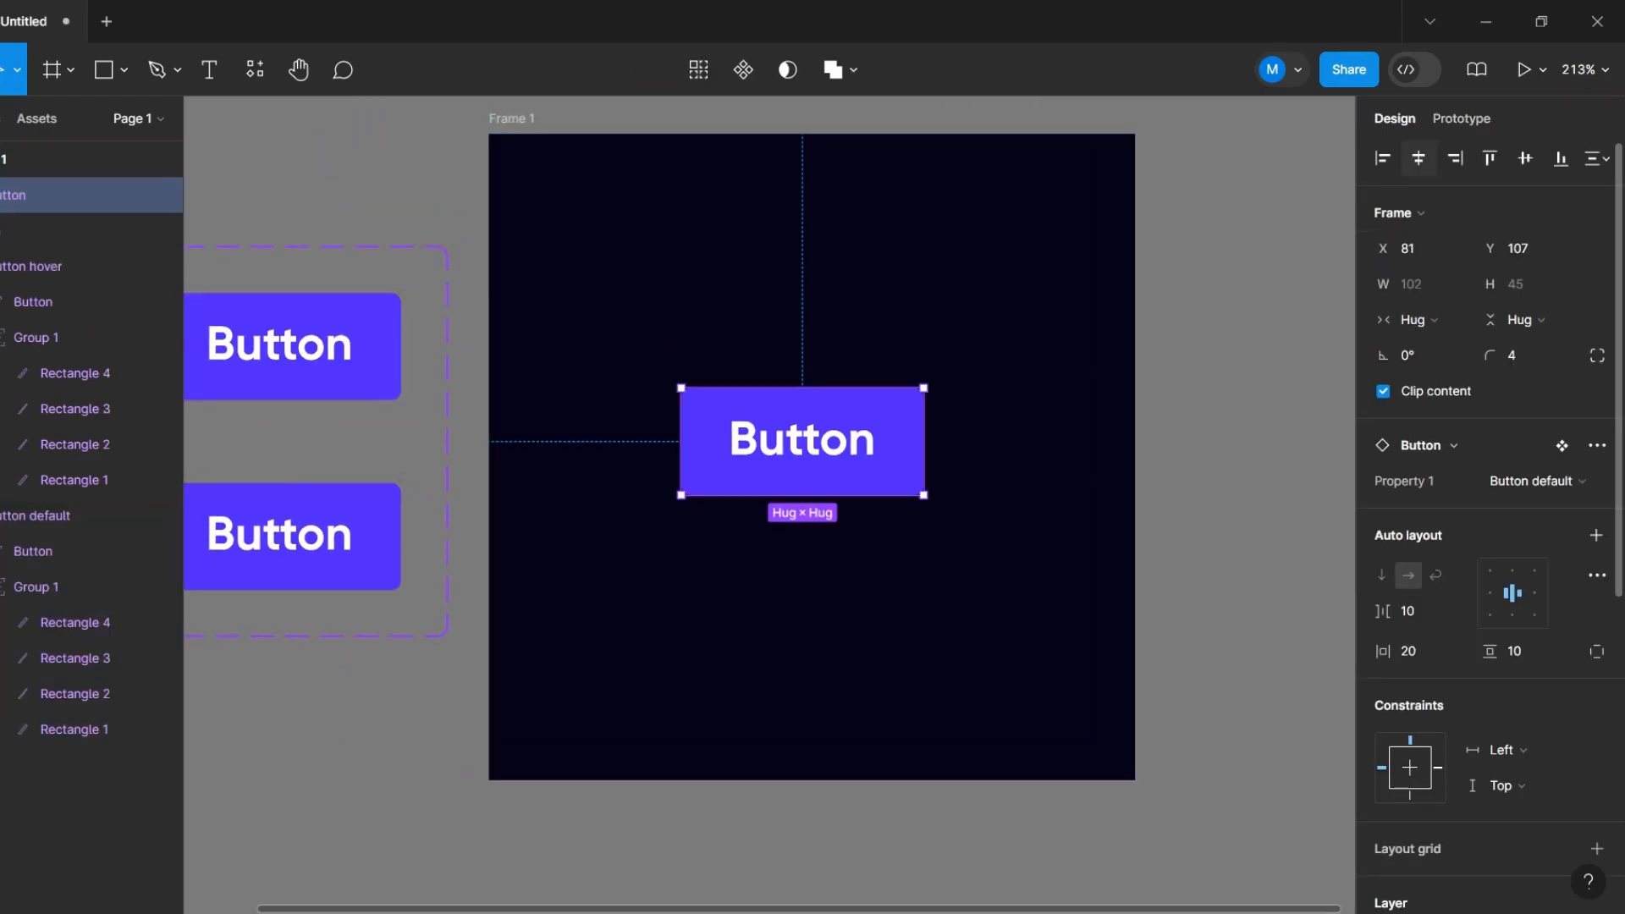
scroll(1243, 285, up, 2)
key(Escape)
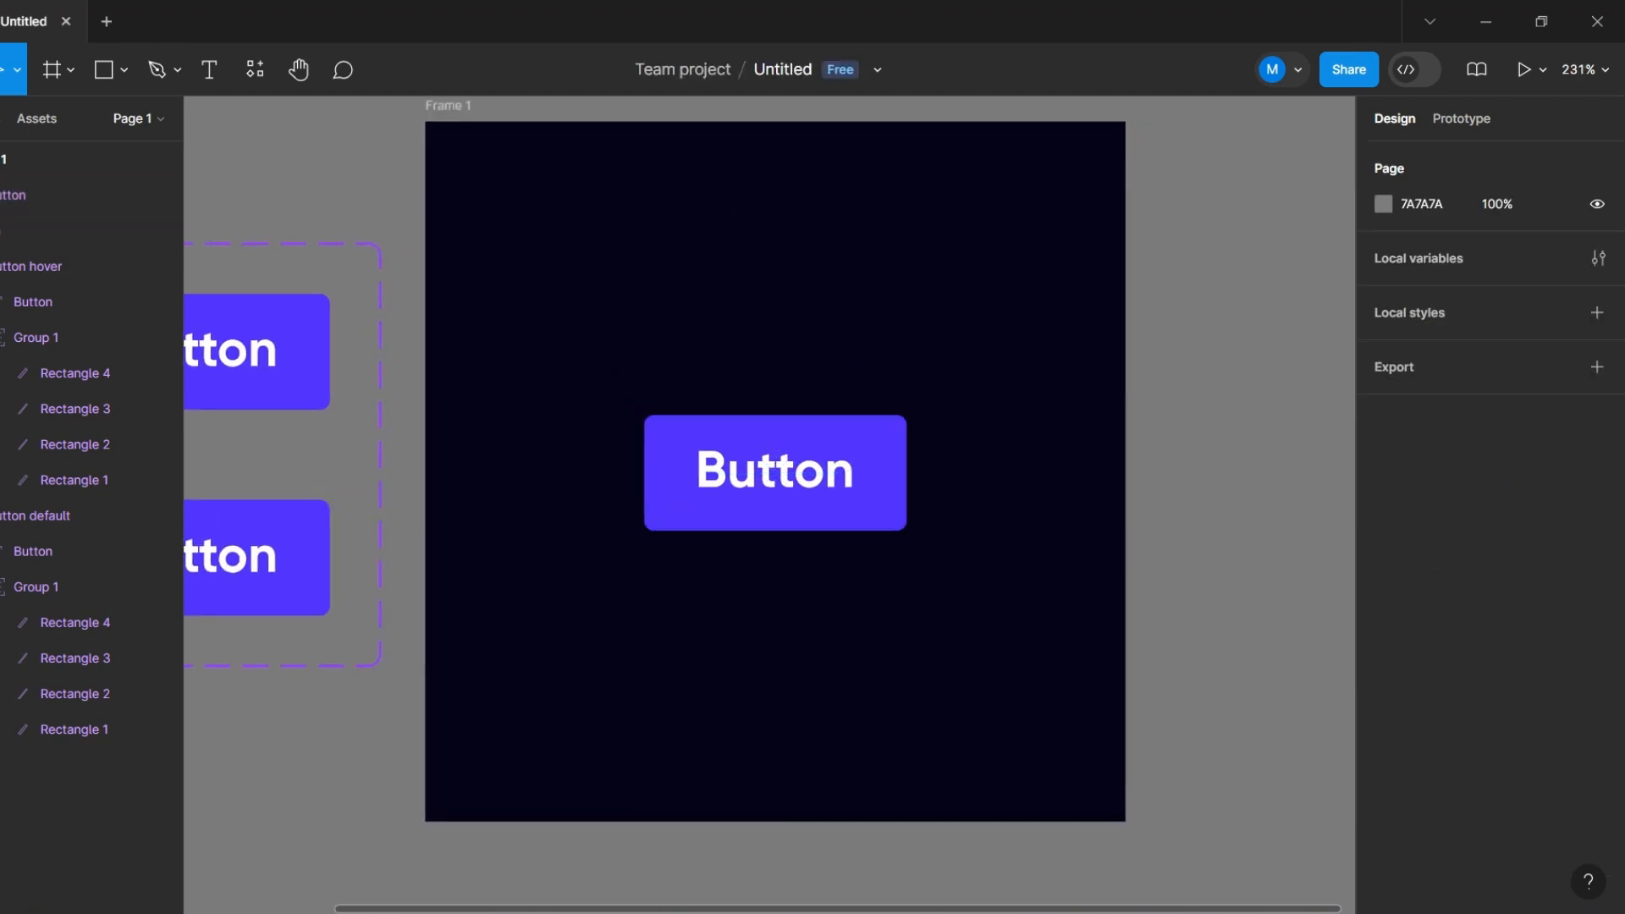
Step: Launch the prototype preview of Frame 1
click(447, 106)
click(1523, 70)
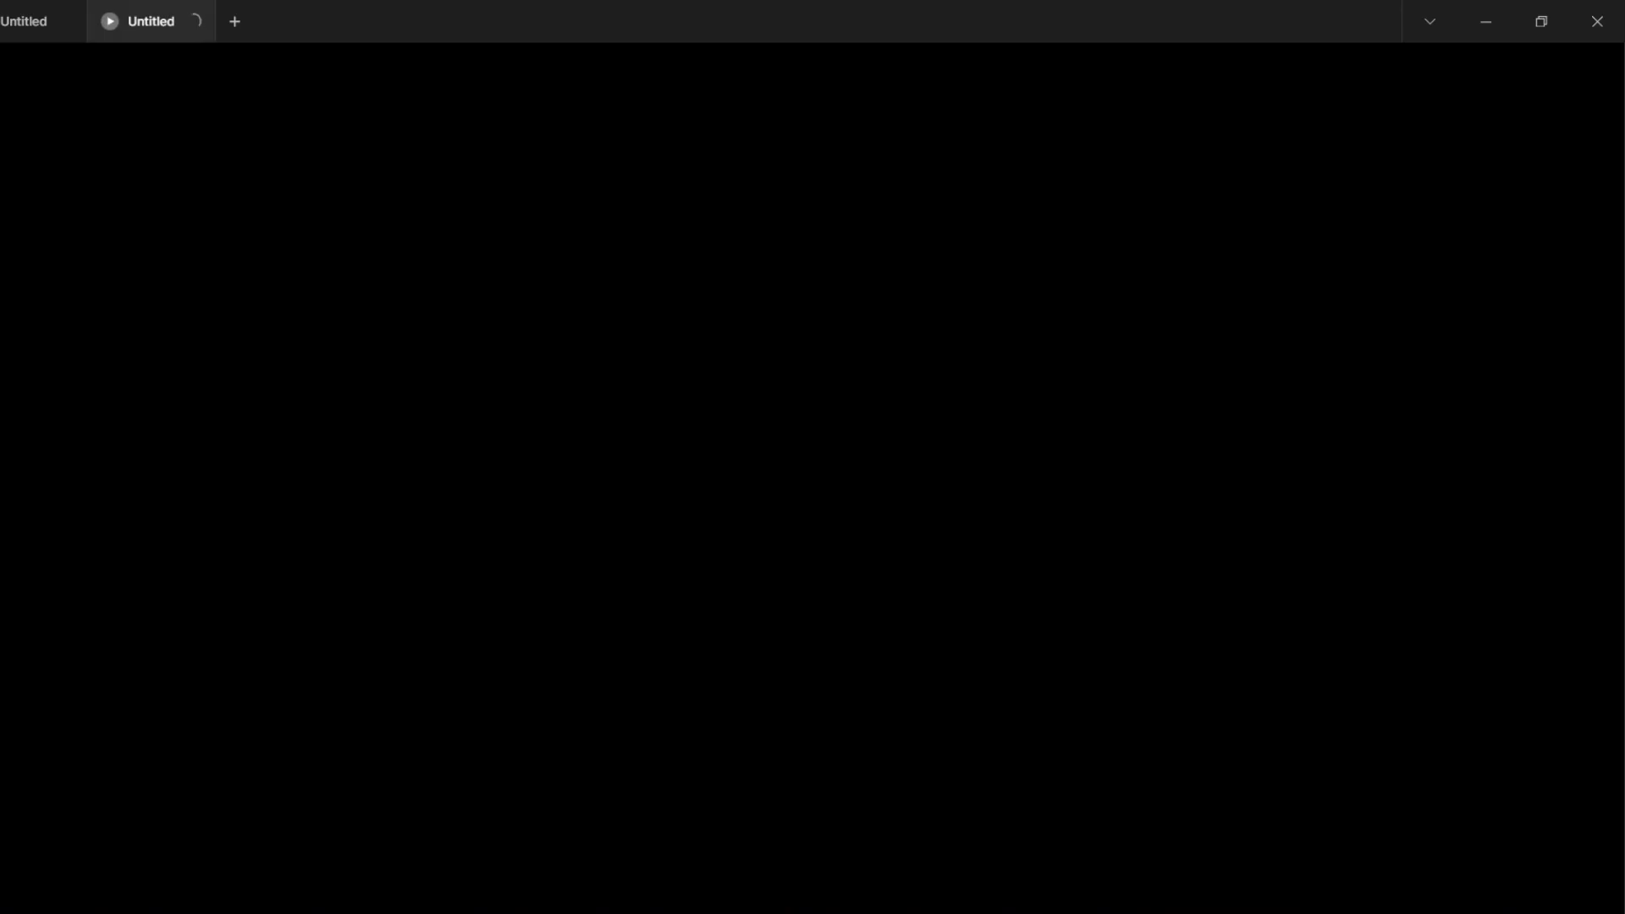